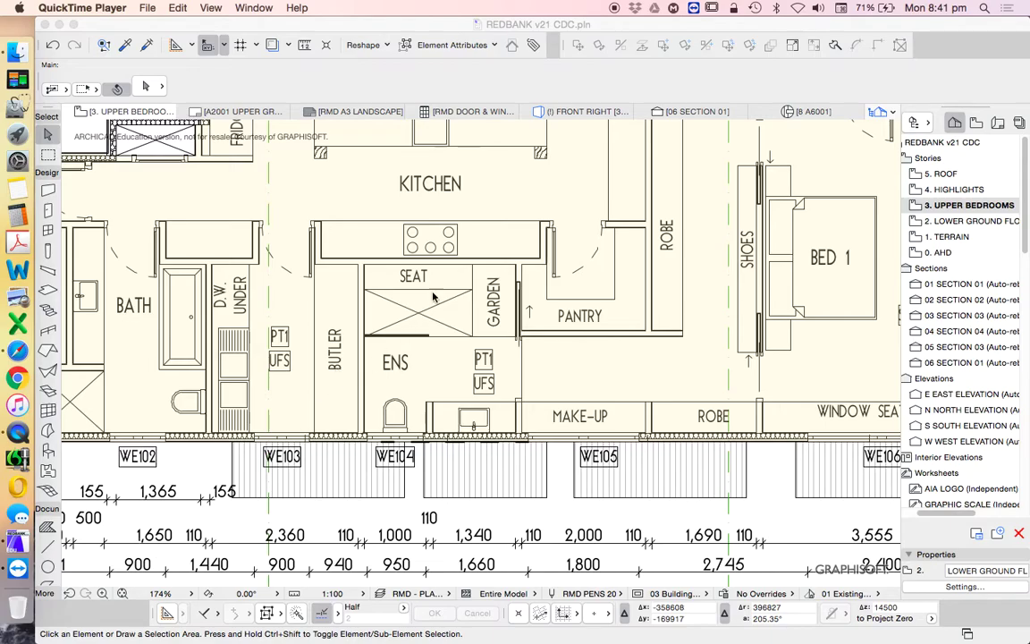
Select the ensuite's WC and basin to inspect them, then deselect.
click(430, 367)
click(394, 413)
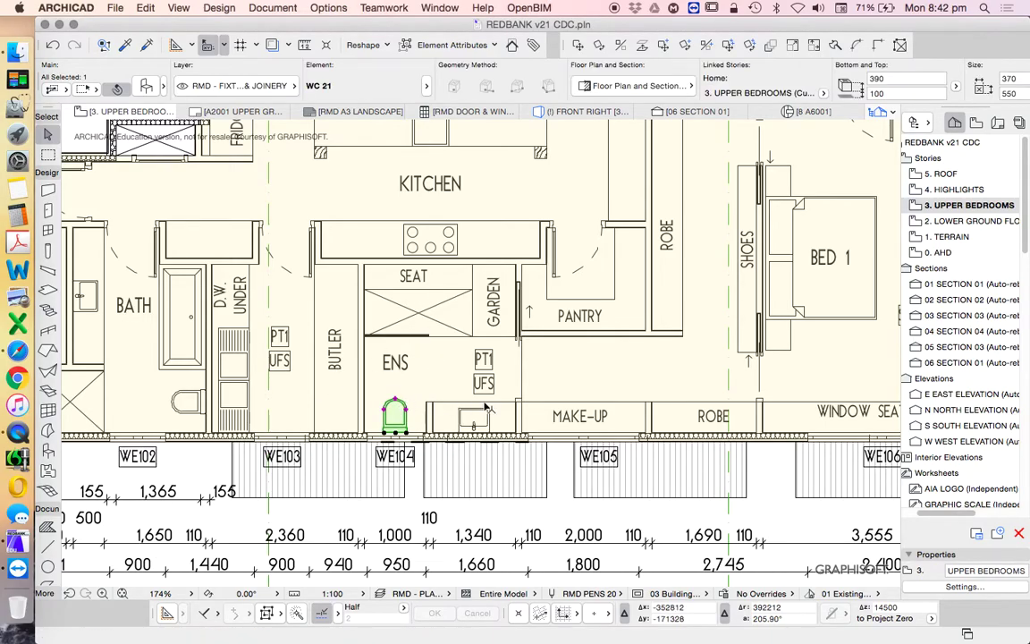
scroll(488, 404, down, 5)
scroll(488, 404, up, 4)
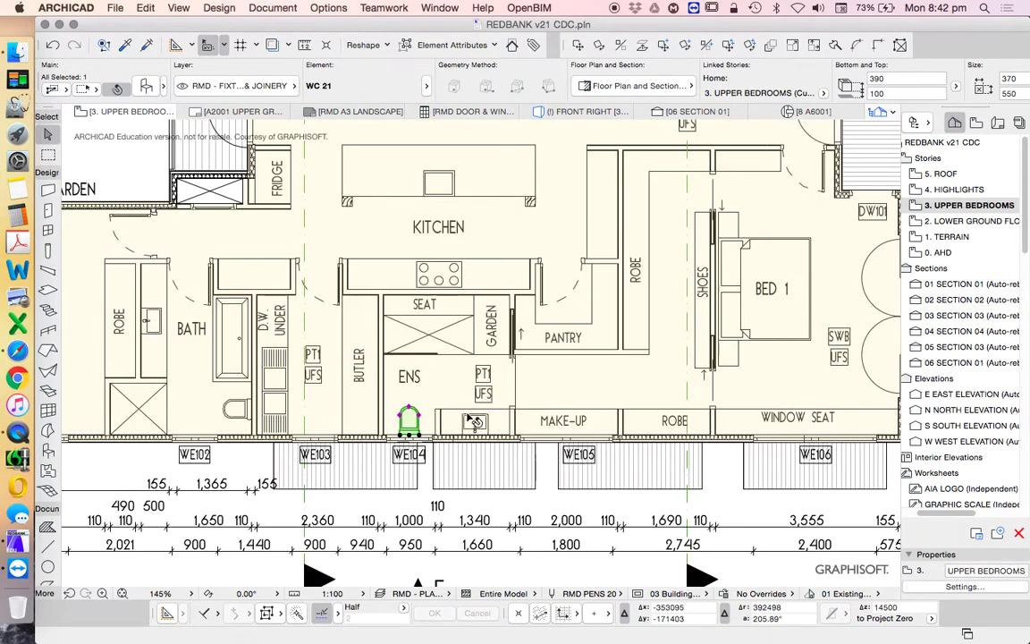
click(466, 418)
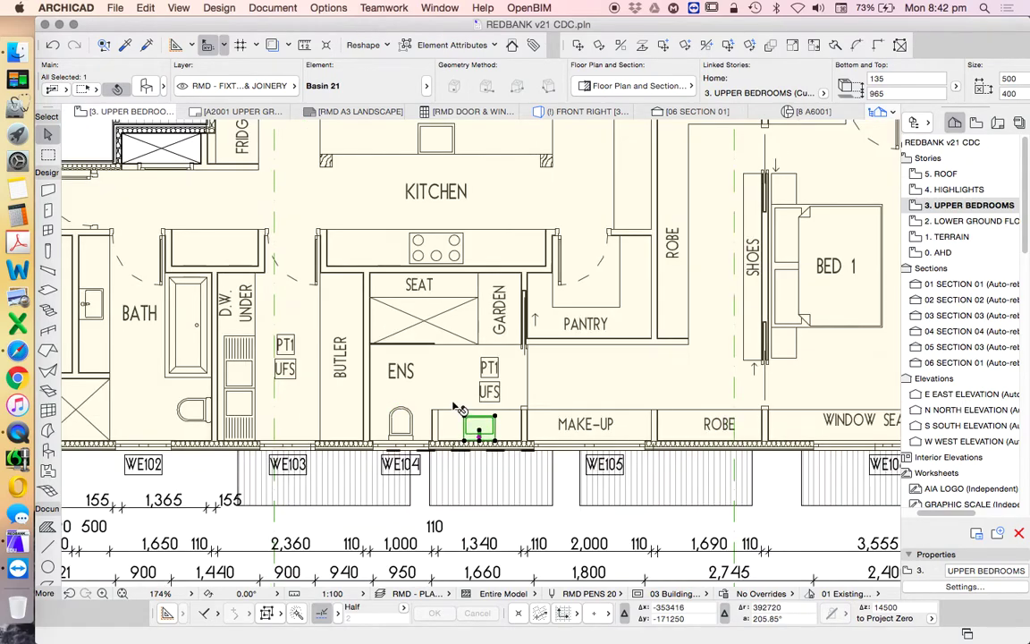
scroll(457, 398, up, 2)
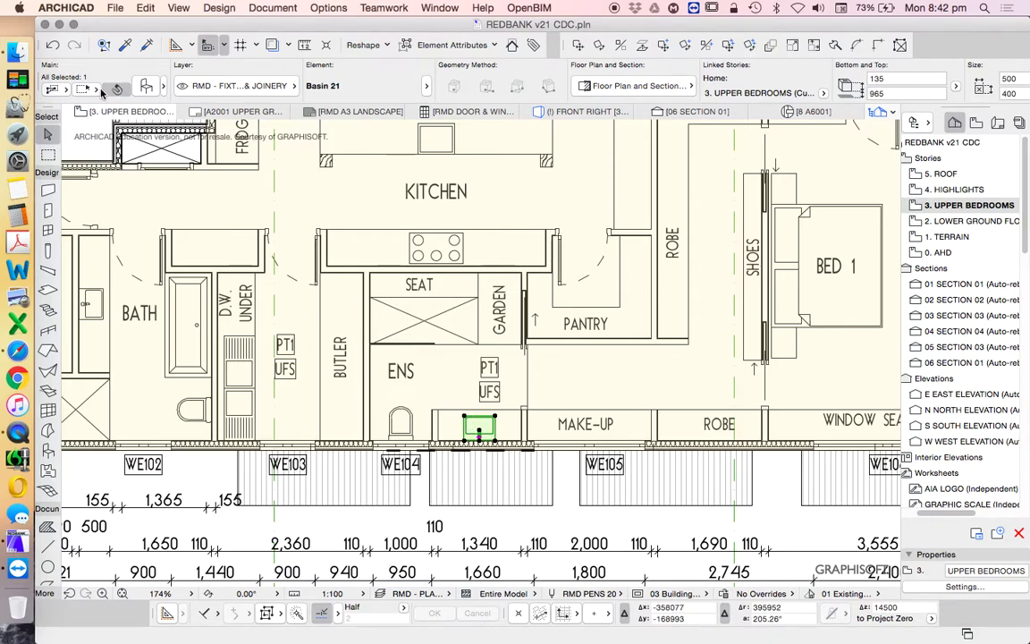
click(384, 335)
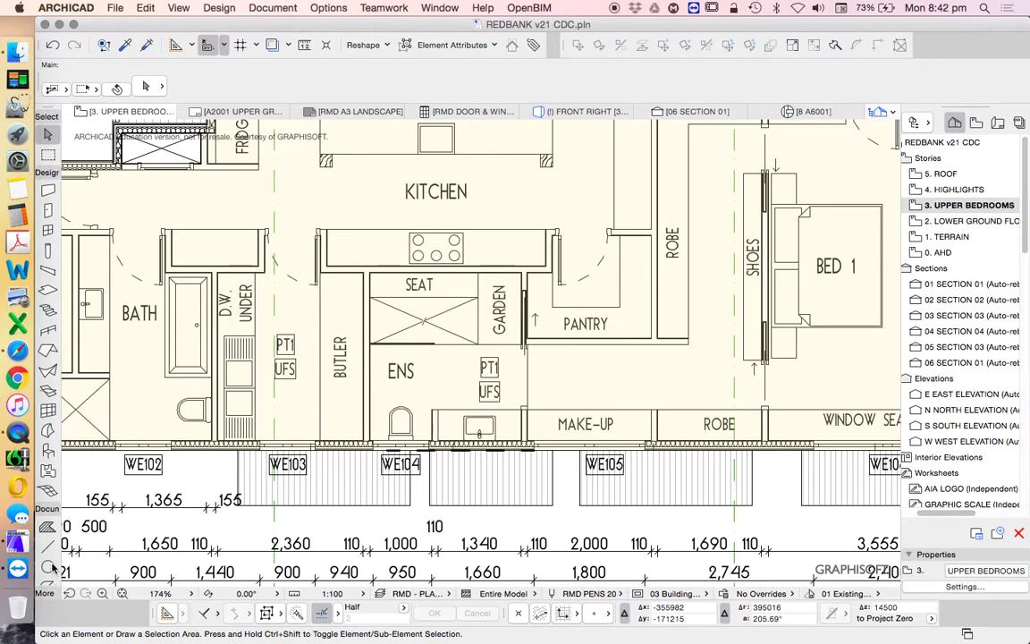
scroll(49, 536, down, 2)
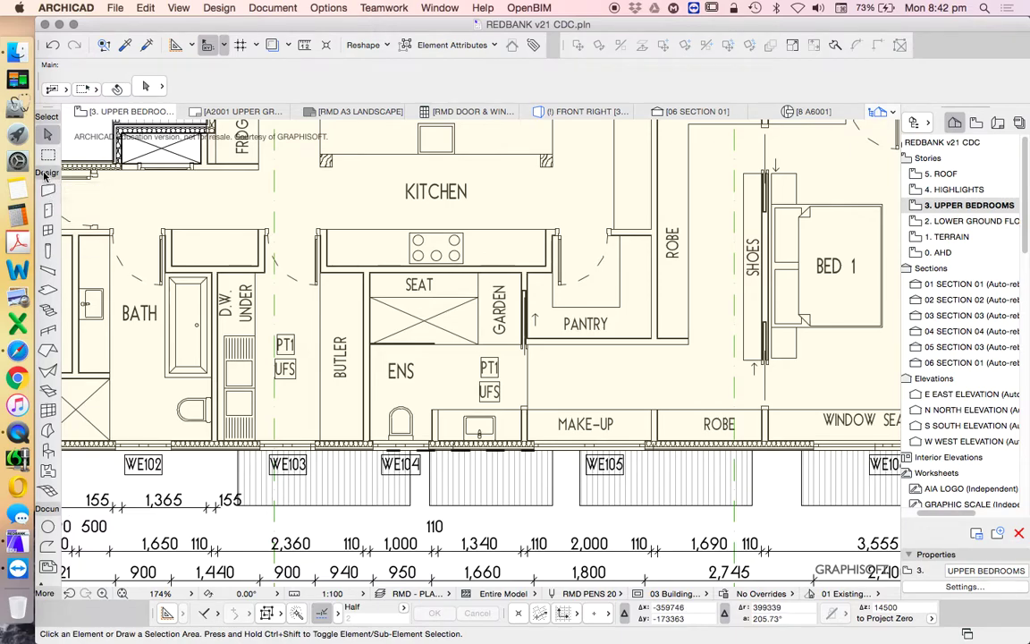
Activate the Interior Elevation tool from the documentation tools and open its default settings.
click(44, 175)
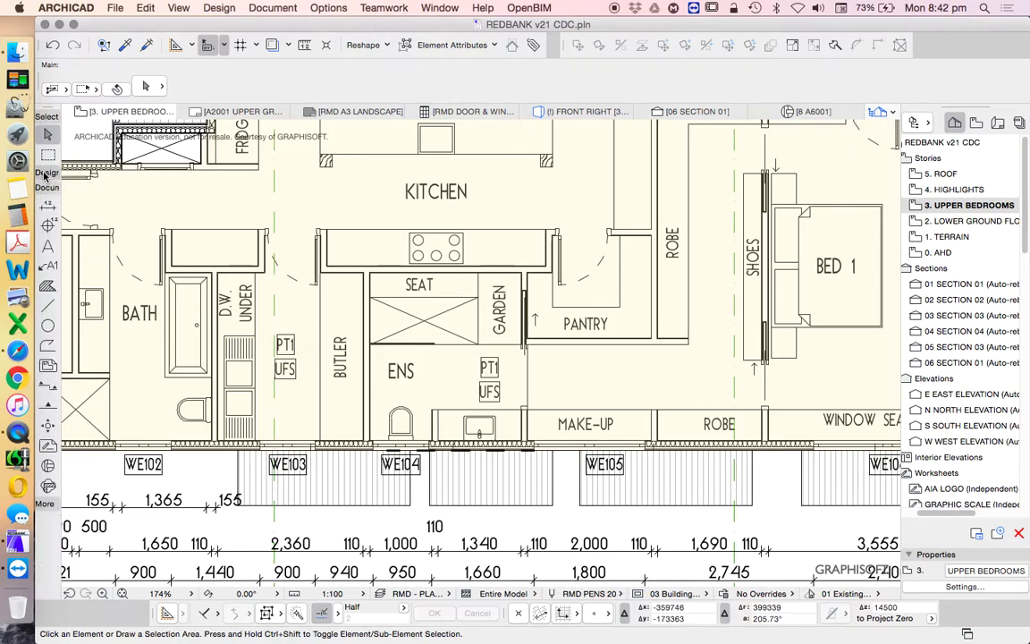
click(48, 427)
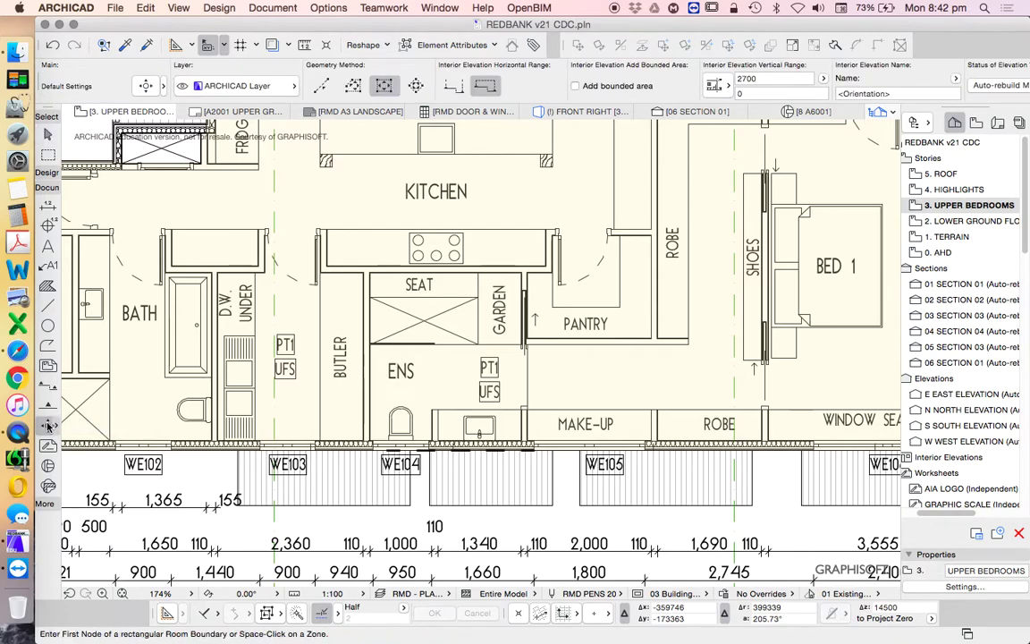
click(146, 85)
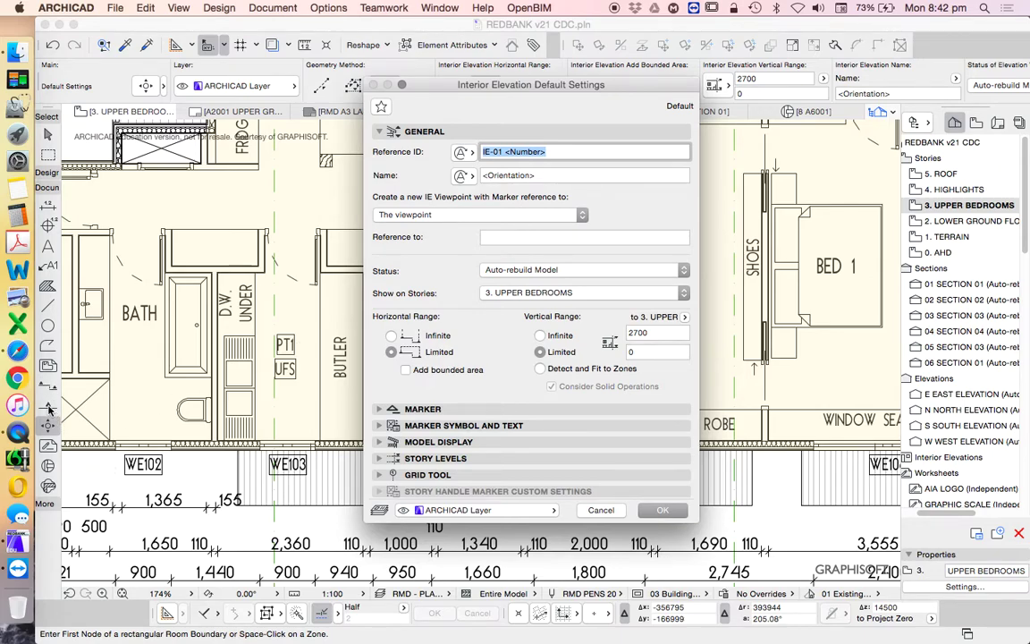
Set a Limited vertical range of 4000 top to 0 bottom and an Infinite horizontal range.
click(551, 336)
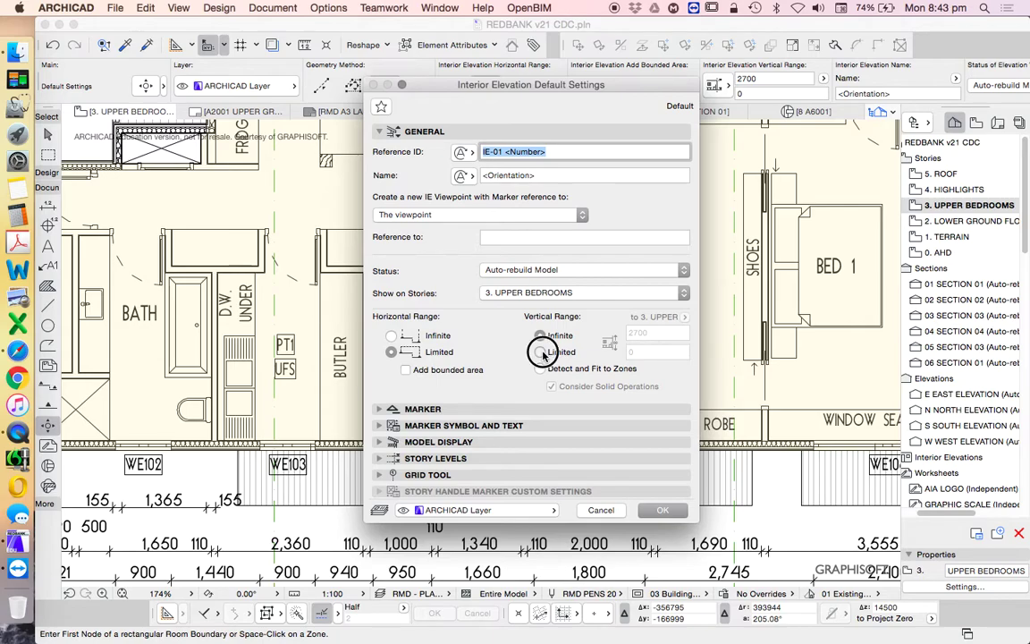
click(541, 353)
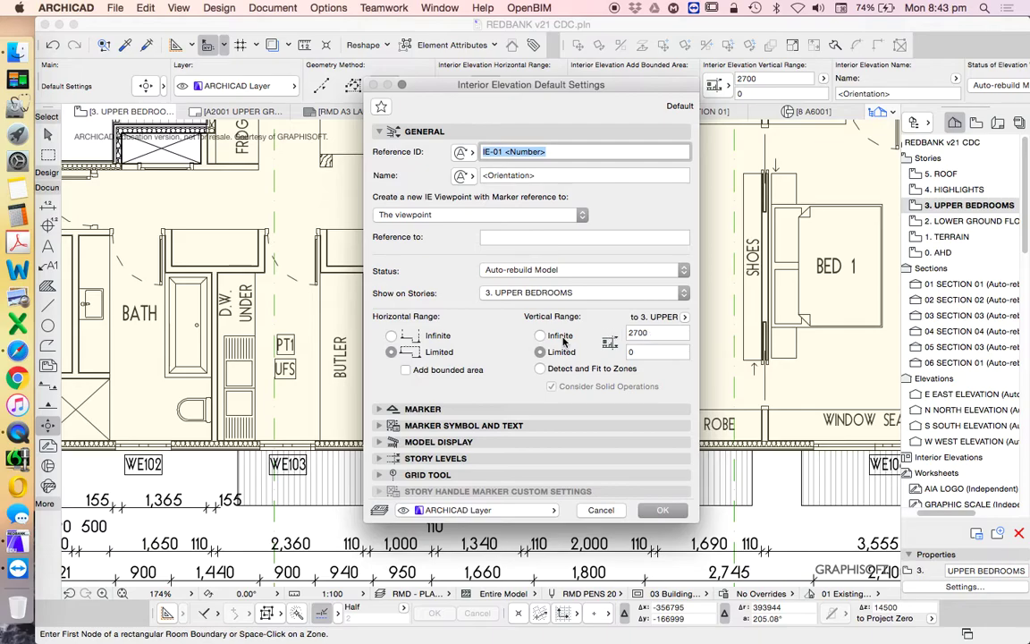
drag(550, 84, 645, 90)
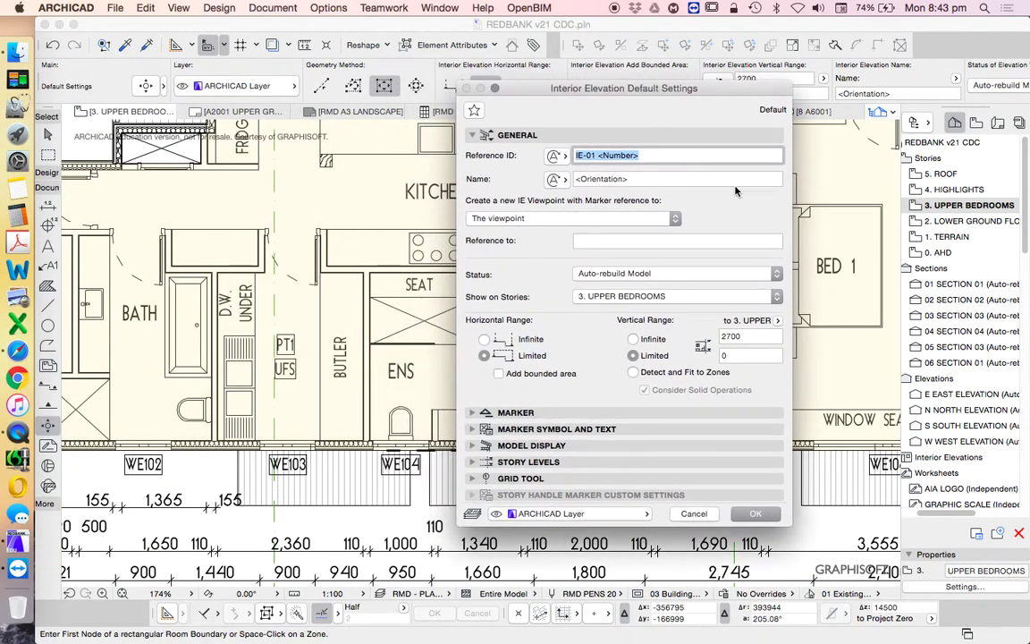
click(721, 338)
double_click(747, 335)
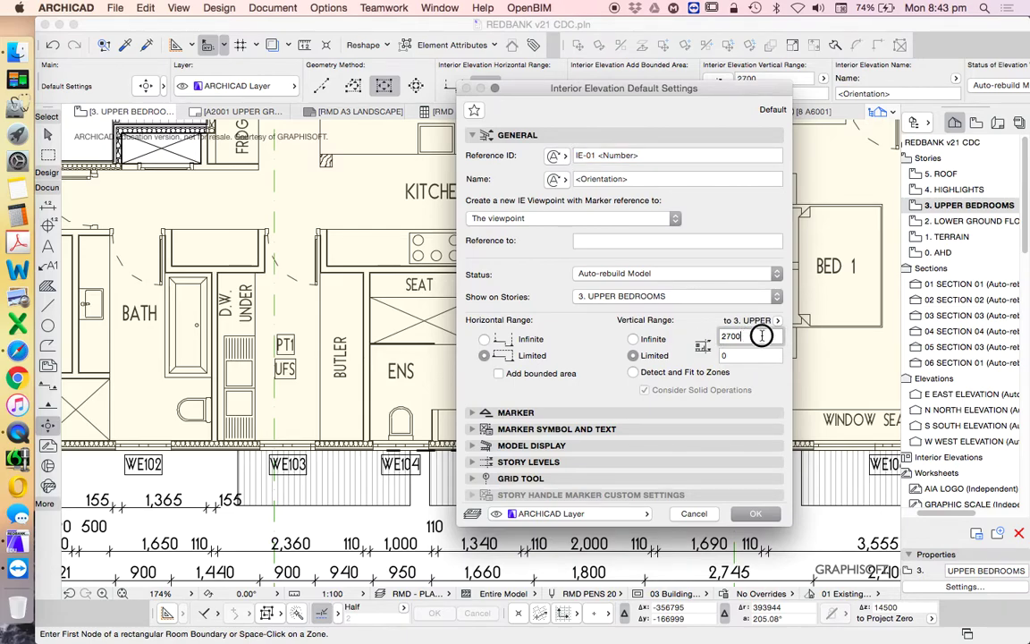
text(4000)
click(748, 356)
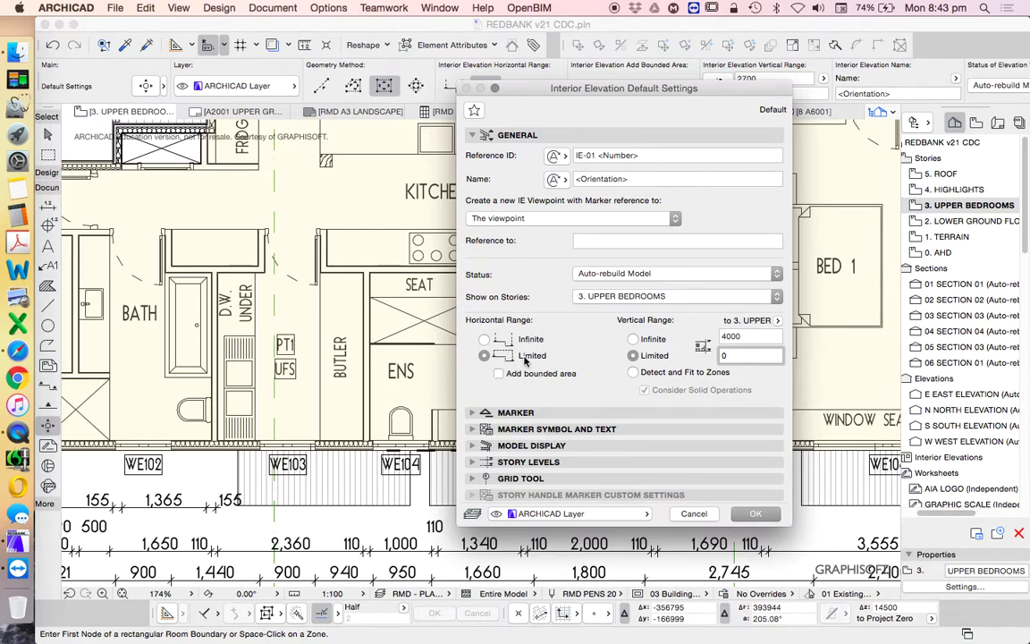
drag(499, 88, 647, 78)
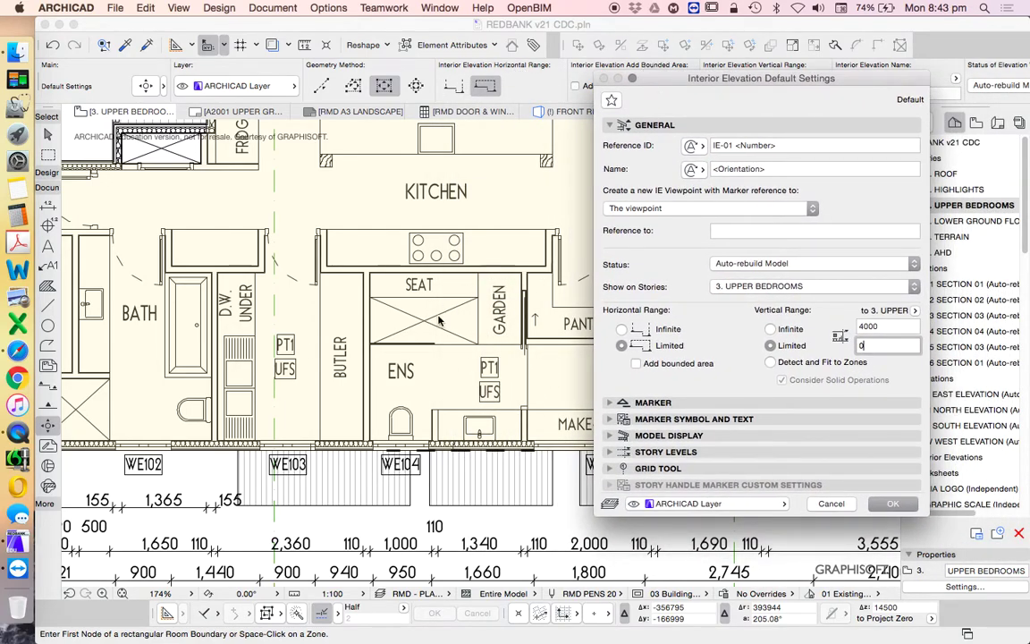
click(652, 330)
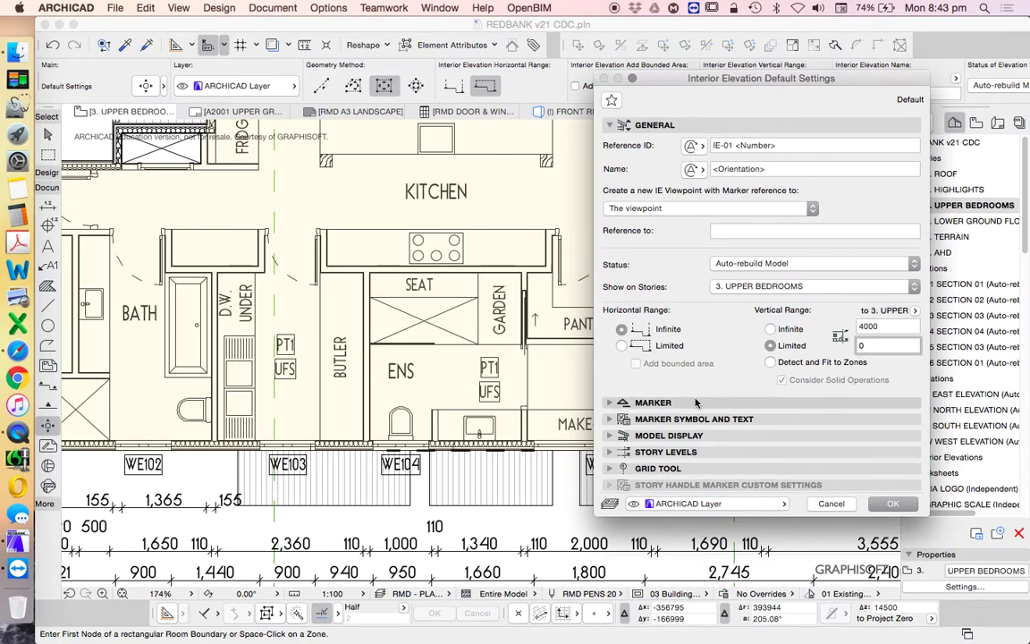
Give the interior elevation marker pen 1.
click(645, 403)
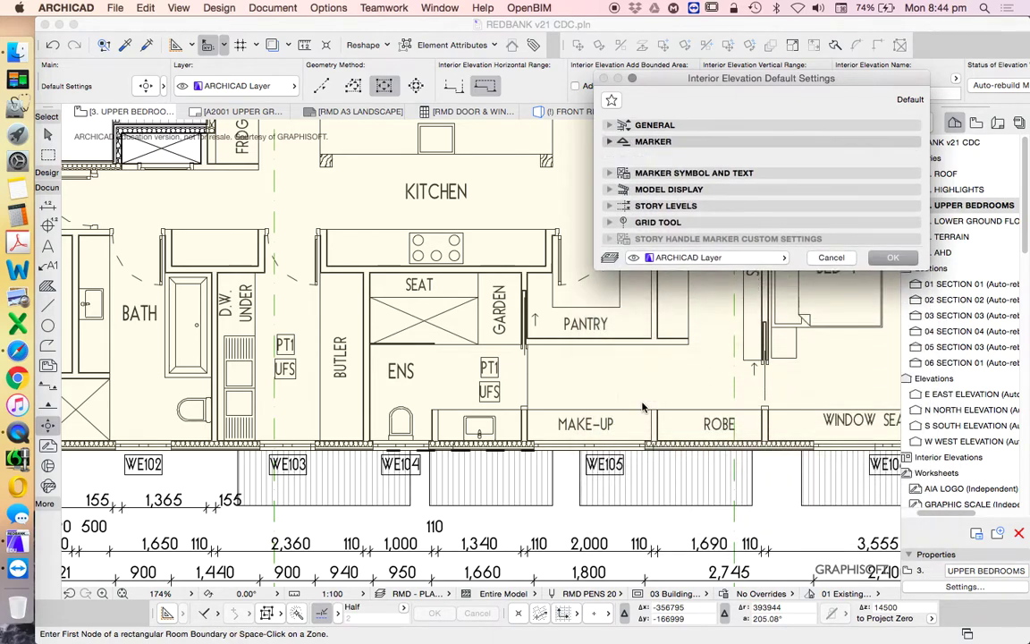
click(787, 275)
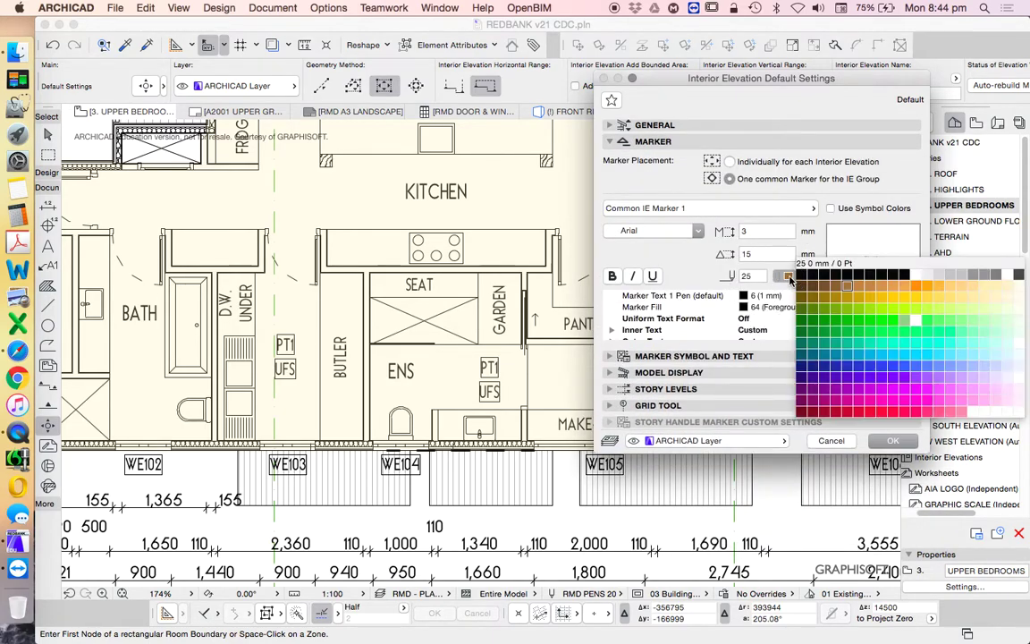
click(716, 253)
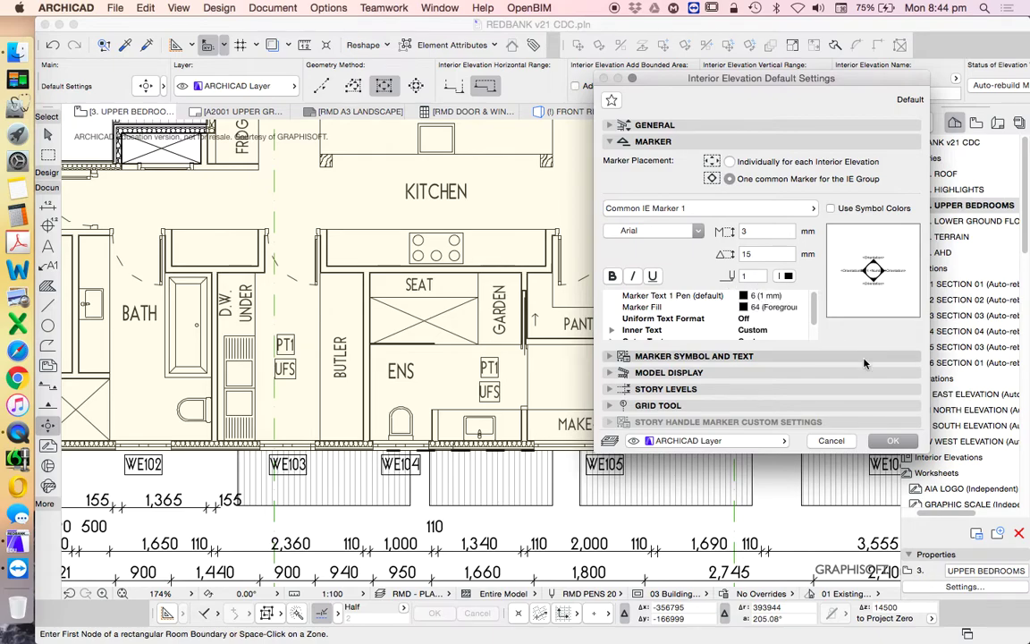
click(681, 355)
click(682, 346)
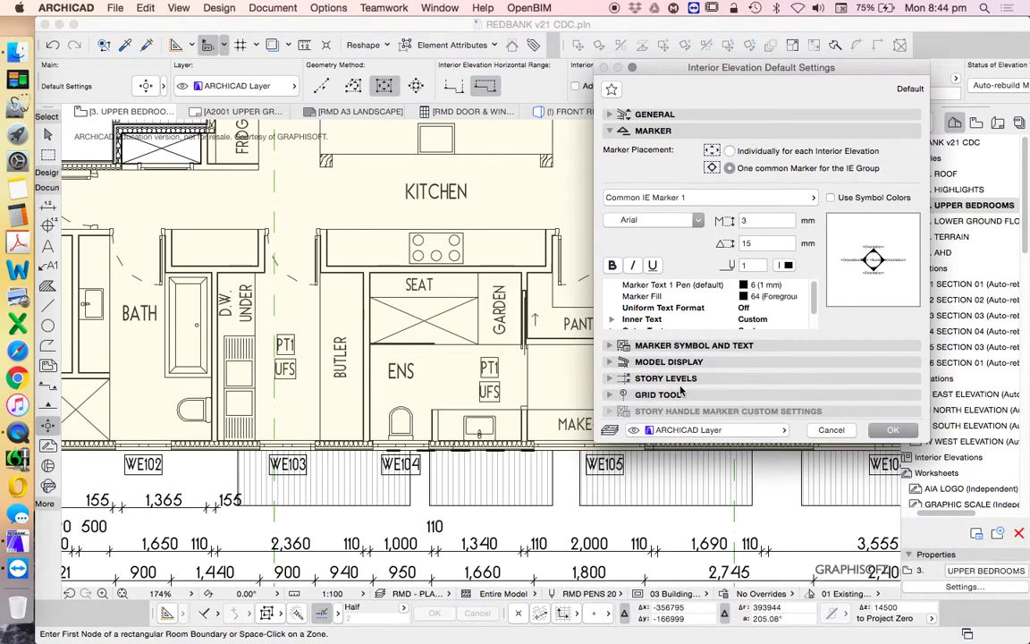
Review the Model Display, Story Levels and Grid Tool options, then accept the defaults.
click(688, 361)
scroll(782, 416, down, 1)
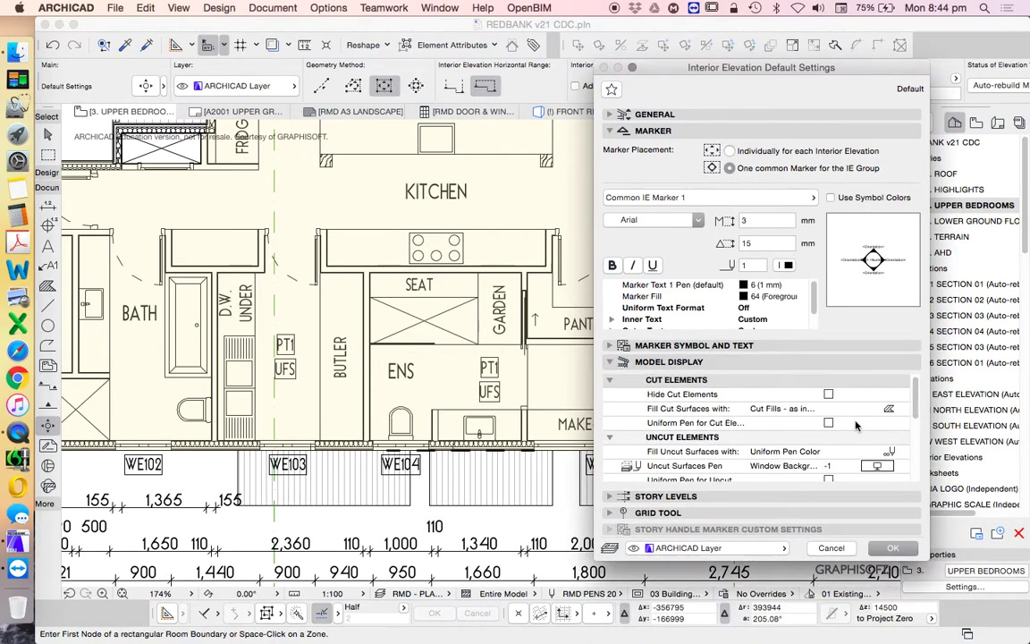
scroll(850, 425, down, 2)
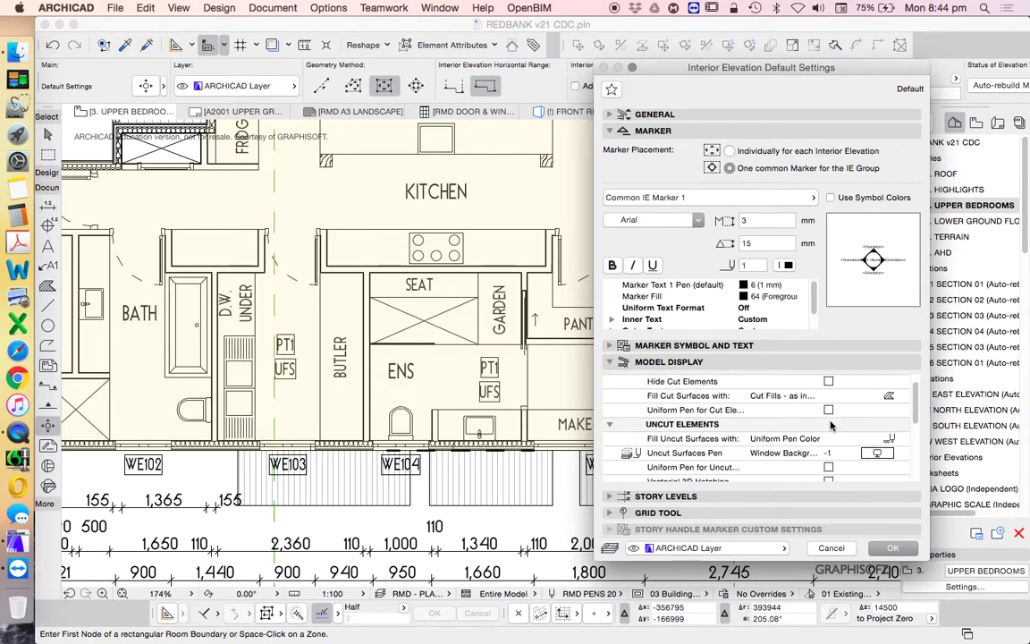
scroll(831, 425, down, 5)
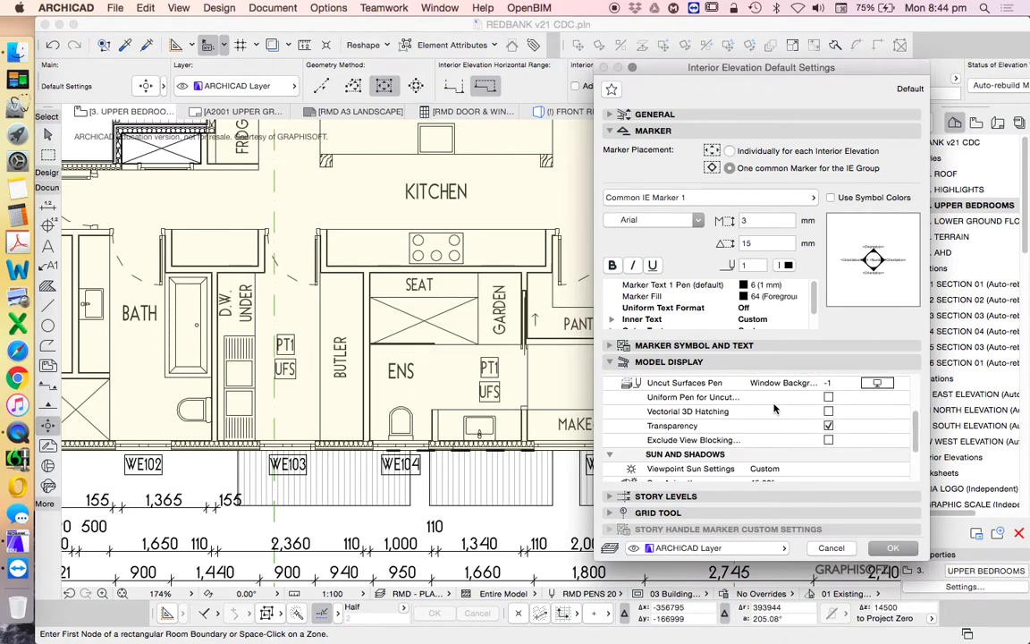
alt+click(610, 495)
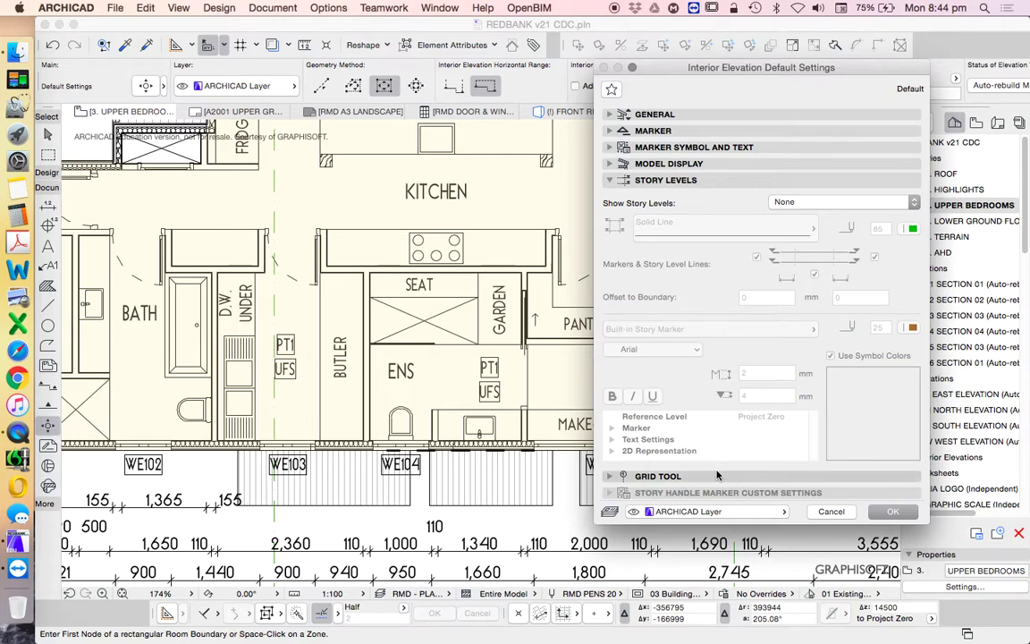
click(666, 477)
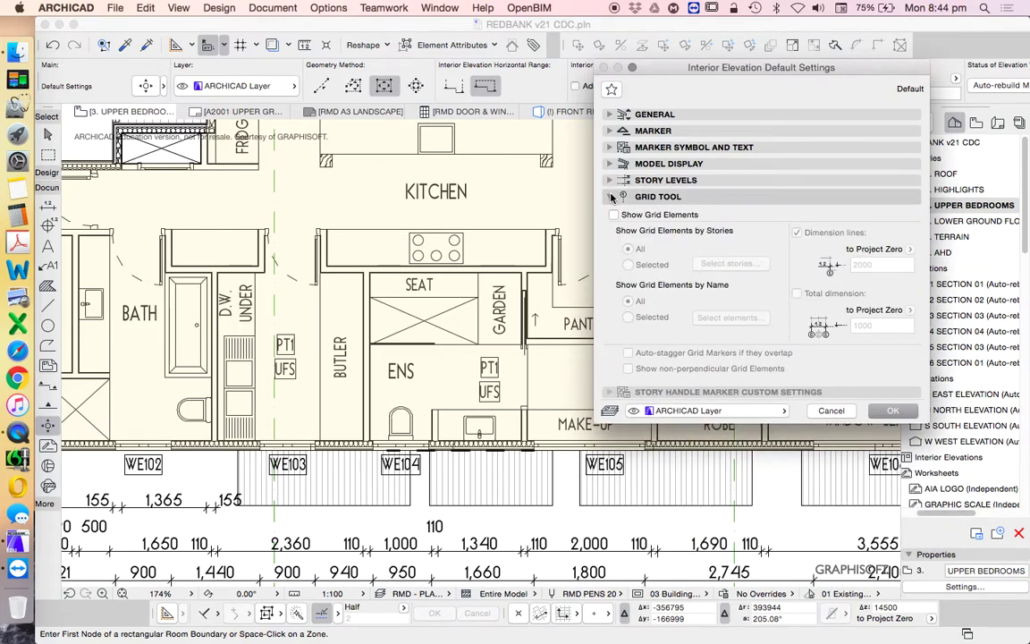
click(613, 196)
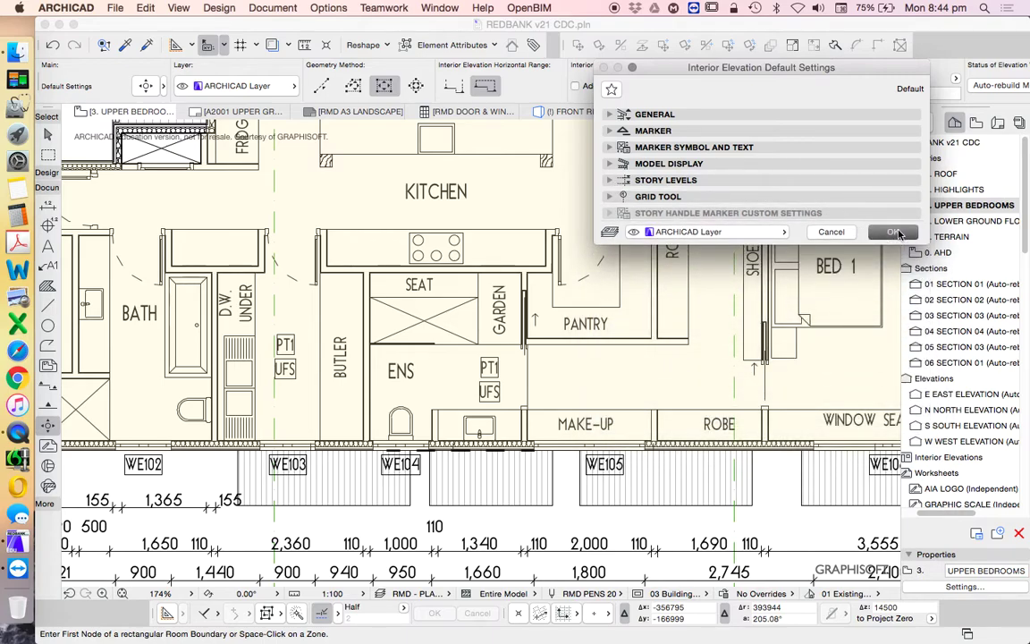
click(828, 231)
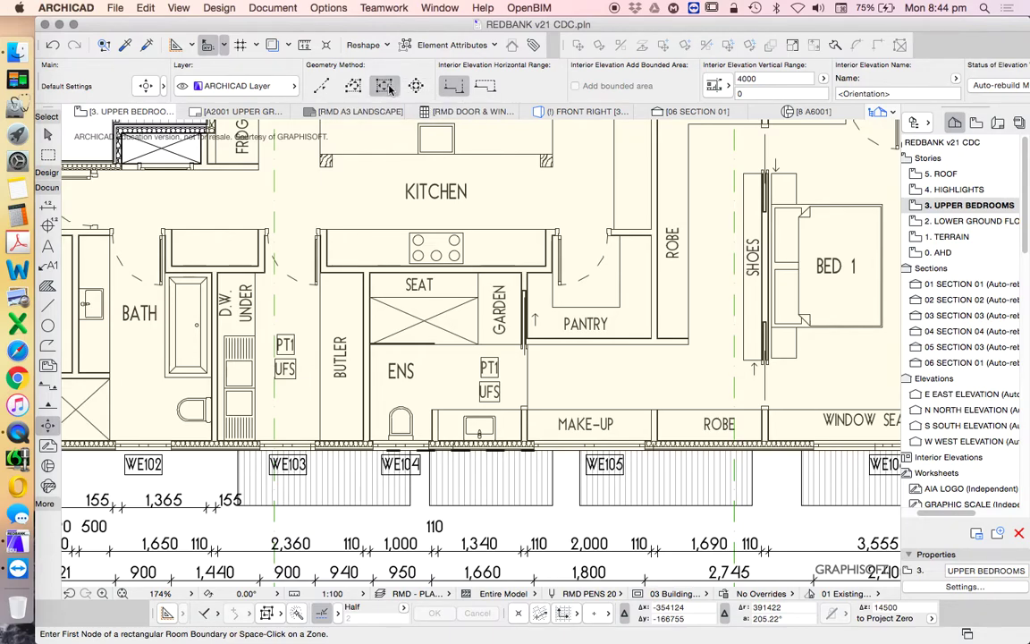
Display the plan with true line weights.
scroll(425, 413, up, 5)
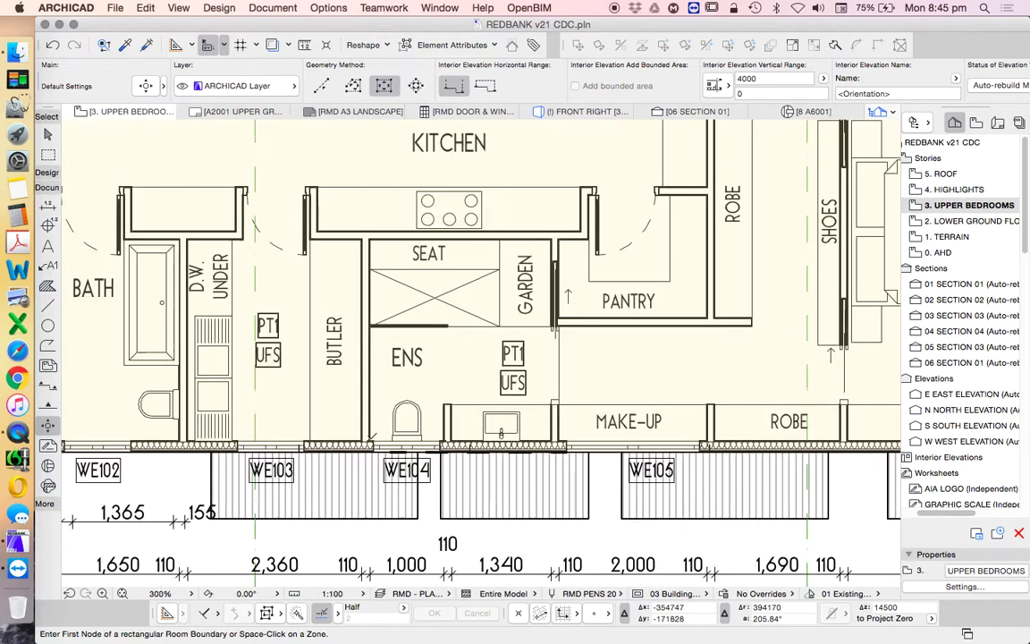
scroll(376, 389, down, 3)
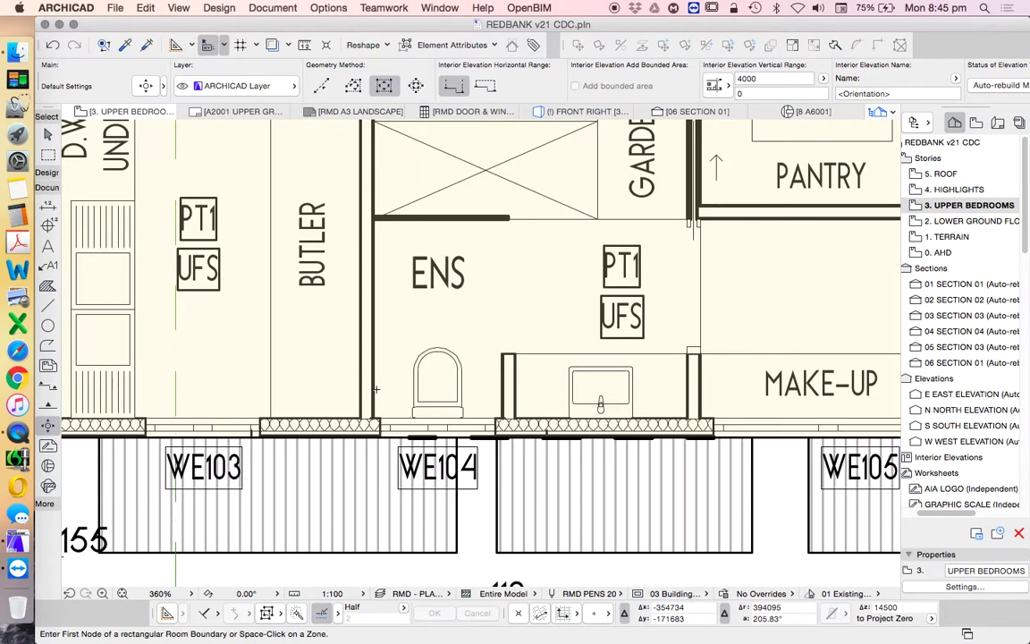
right_click(438, 315)
click(487, 380)
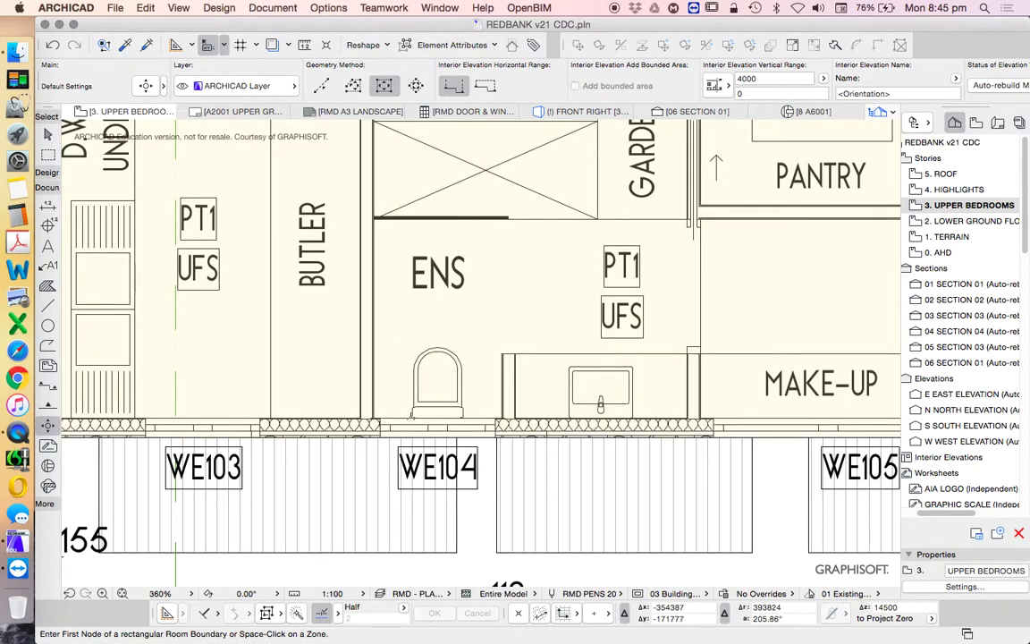
Place the IE-01 marker by spanning the ensuite corners and setting the standpoint distance.
scroll(420, 419, up, 8)
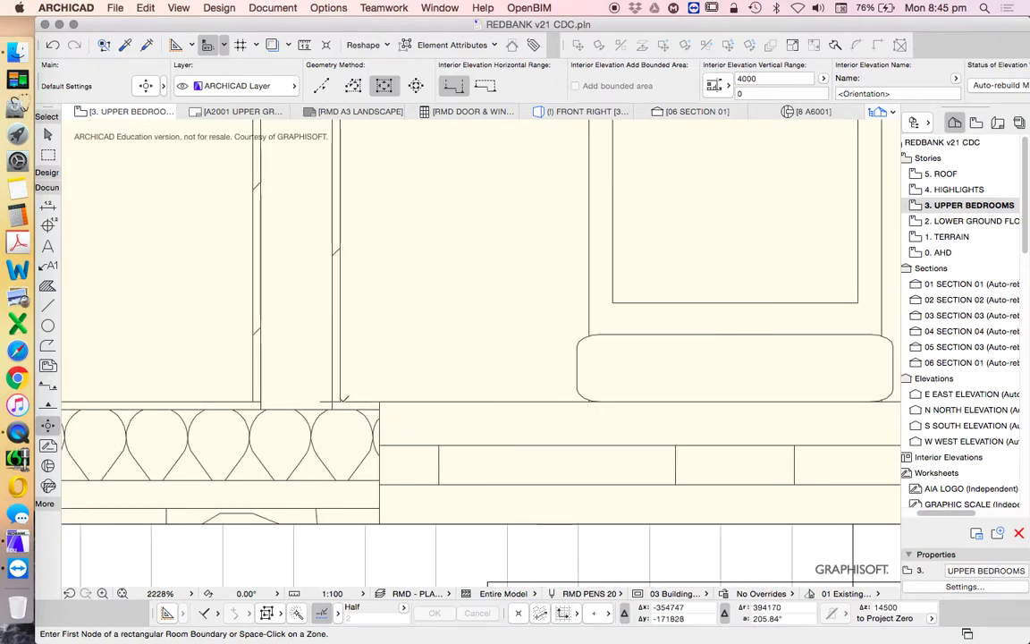
click(340, 401)
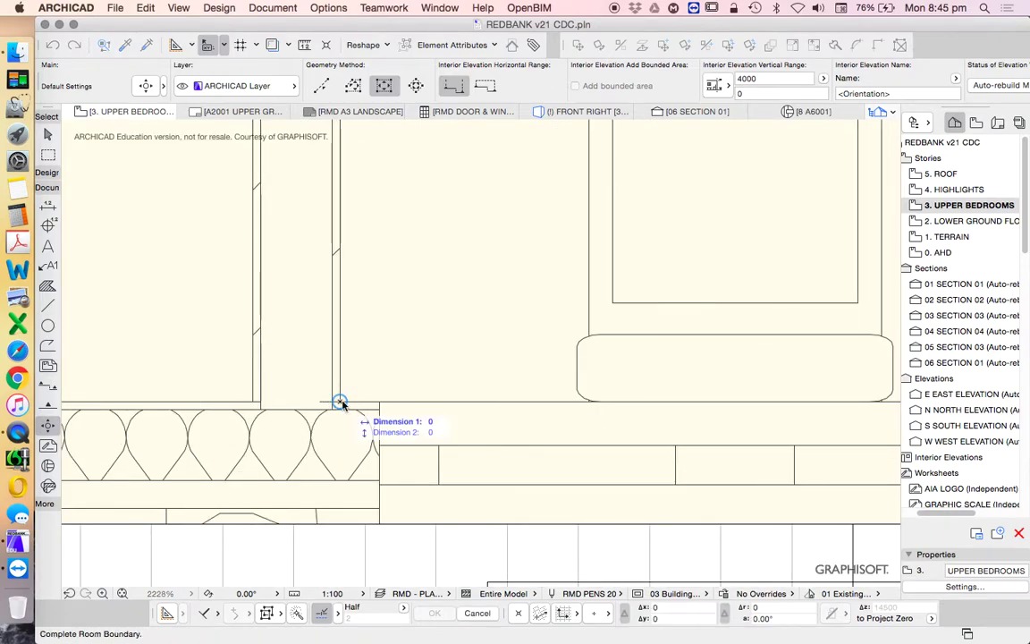
scroll(419, 400, down, 6)
scroll(420, 400, down, 4)
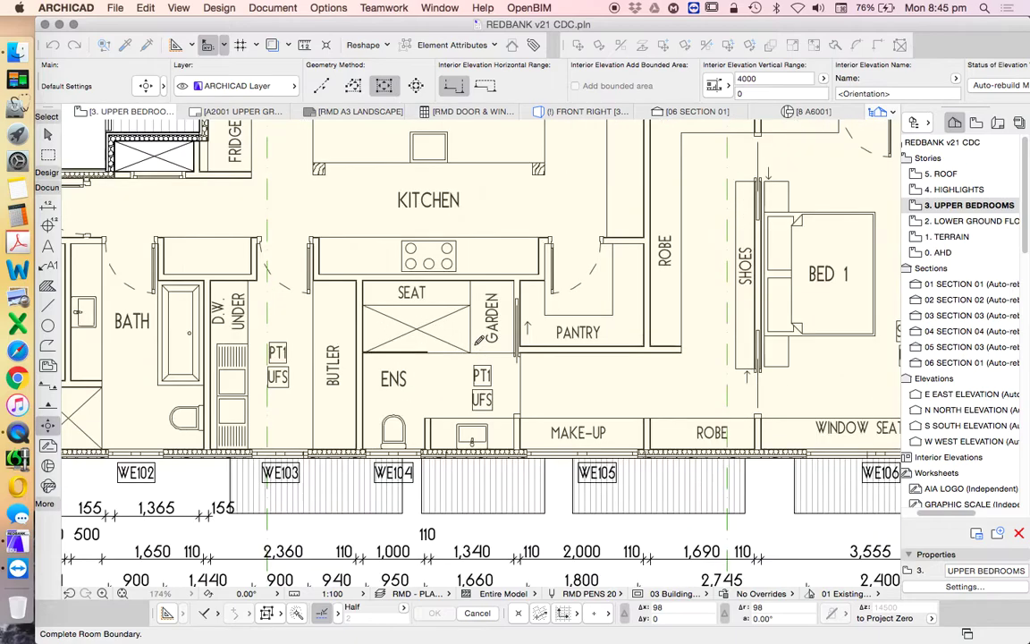
scroll(524, 256, up, 7)
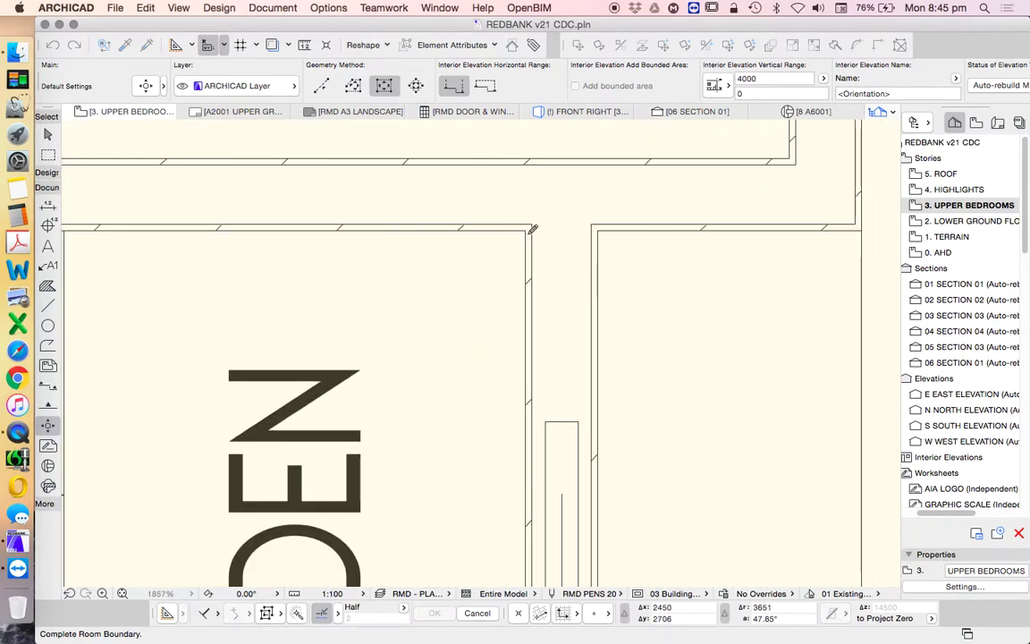
click(532, 229)
scroll(529, 226, down, 2)
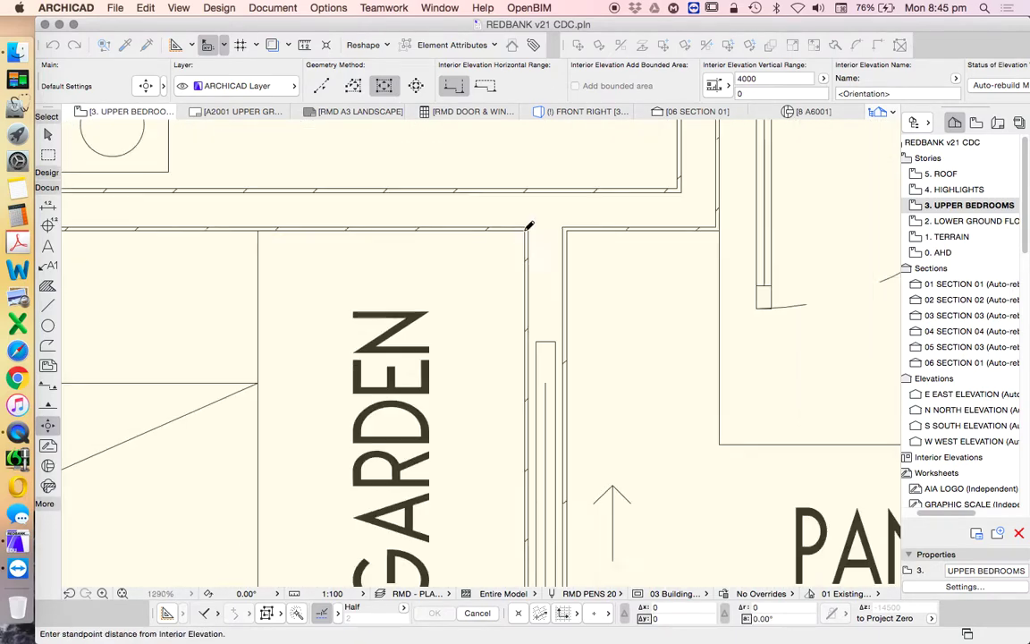
scroll(529, 226, down, 5)
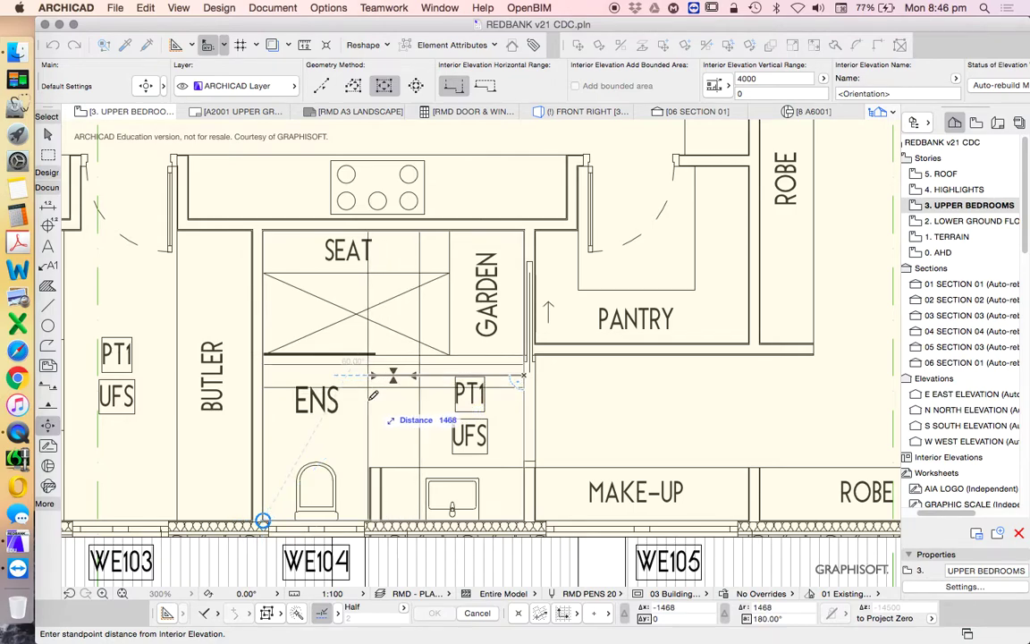
click(377, 393)
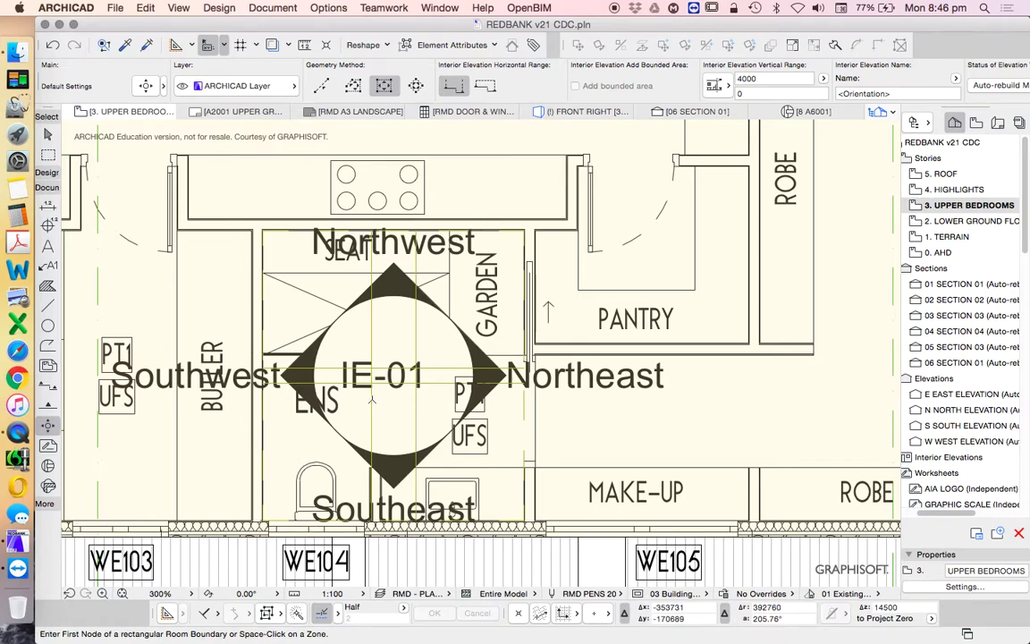
Leave the elevation tool with Escape and select the IE-01 marker.
scroll(417, 379, down, 5)
key(Escape)
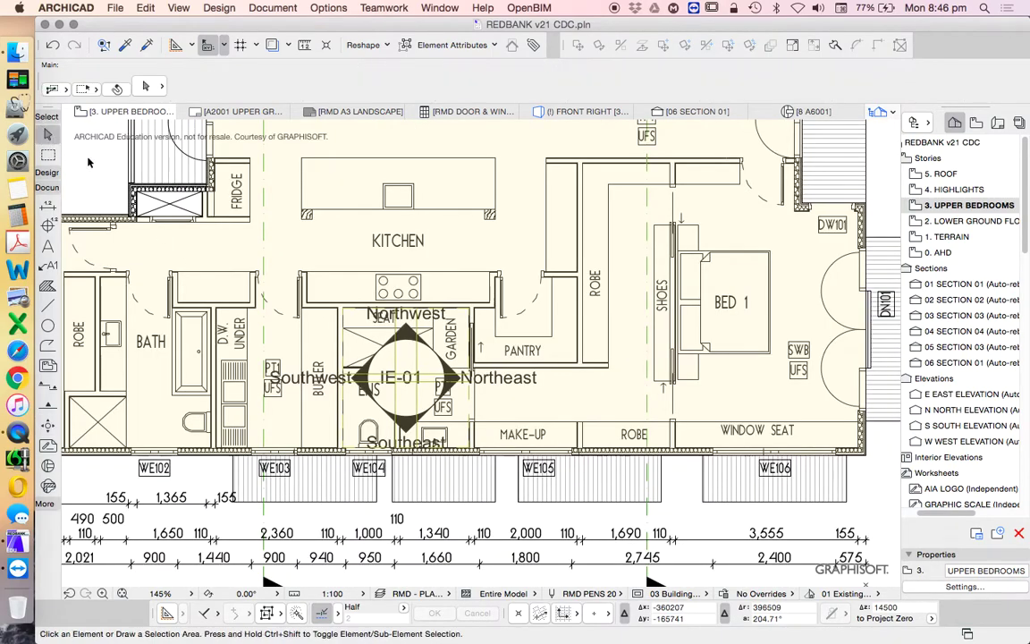
scroll(311, 329, up, 3)
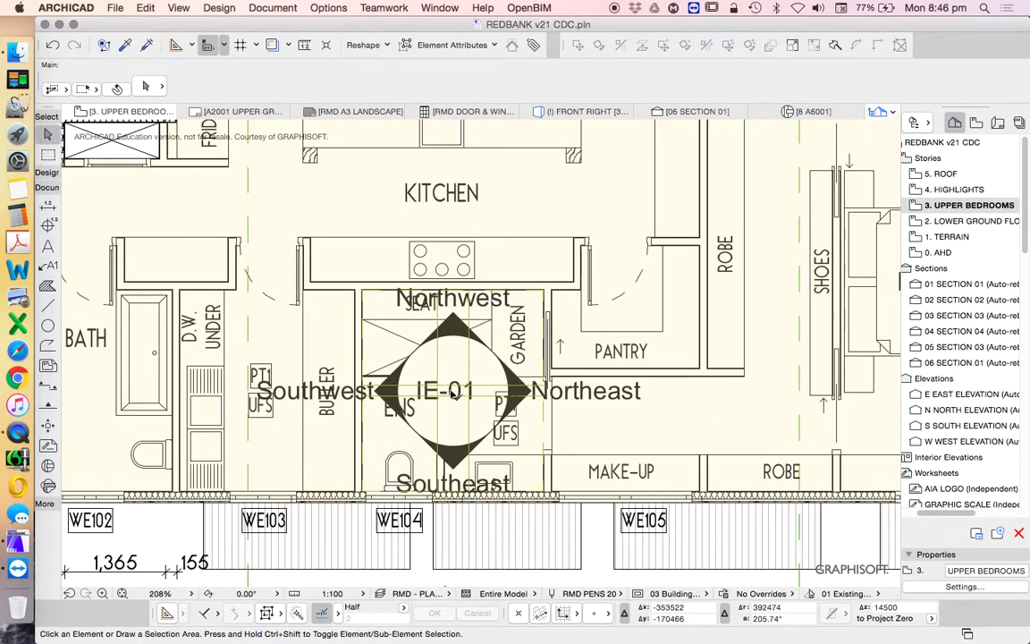
click(460, 368)
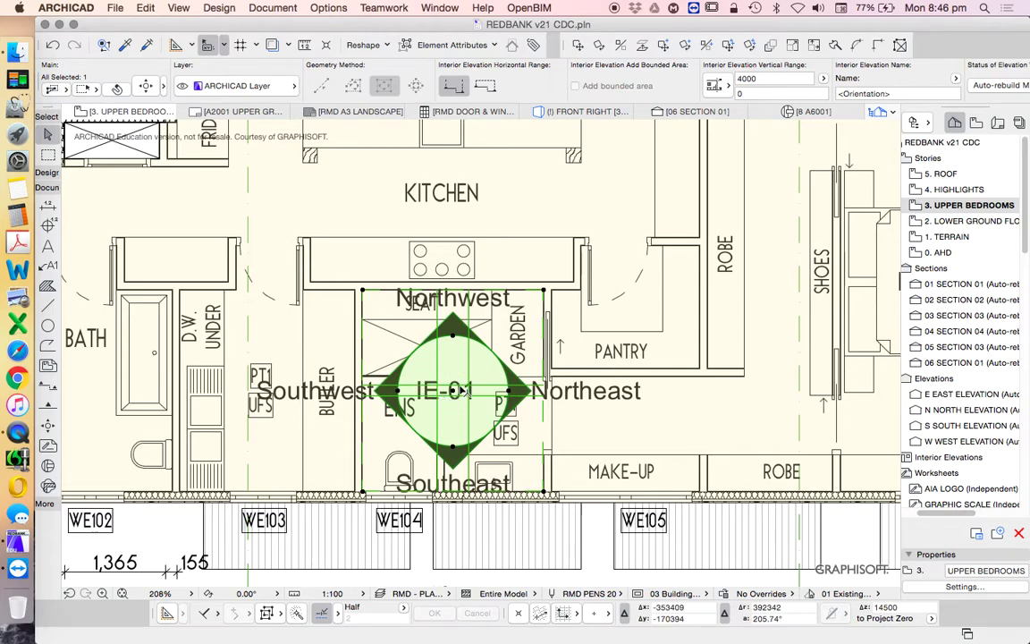
scroll(465, 391, down, 3)
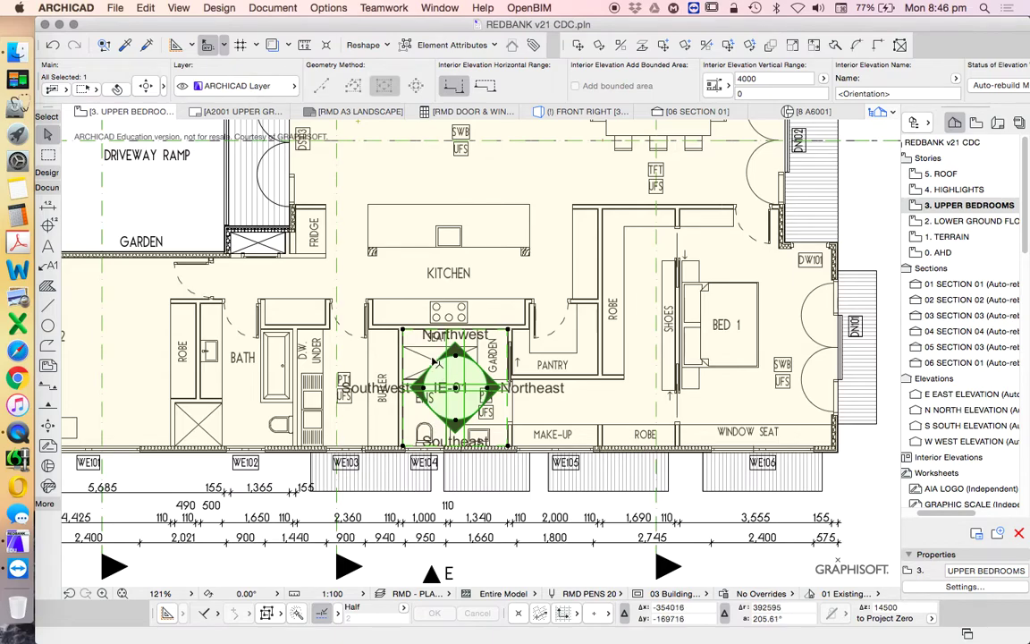
Change the plan scale to 1:50, then to 1:20.
click(331, 593)
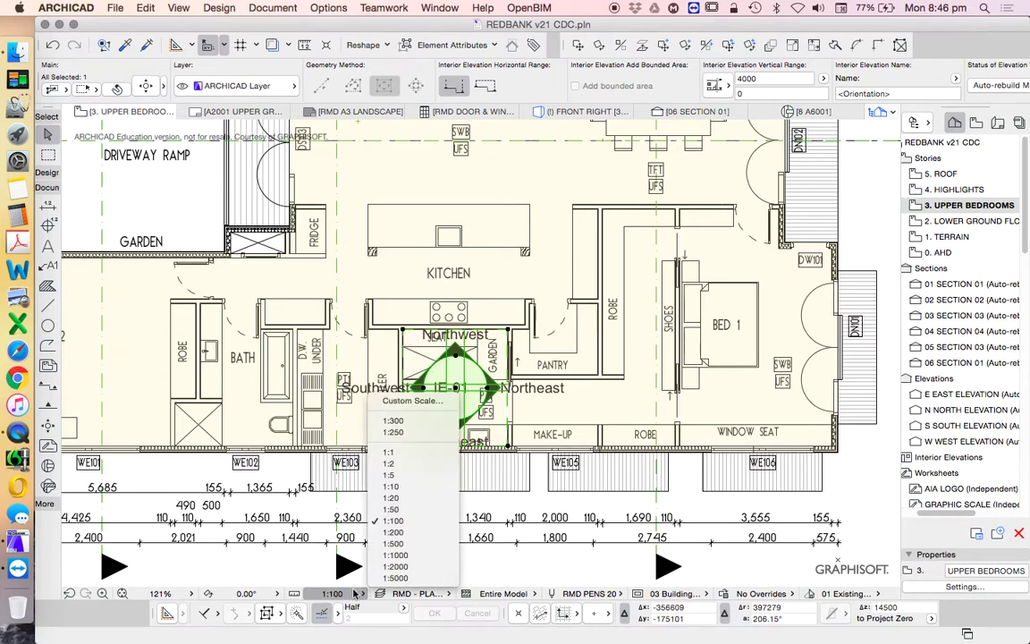
click(394, 512)
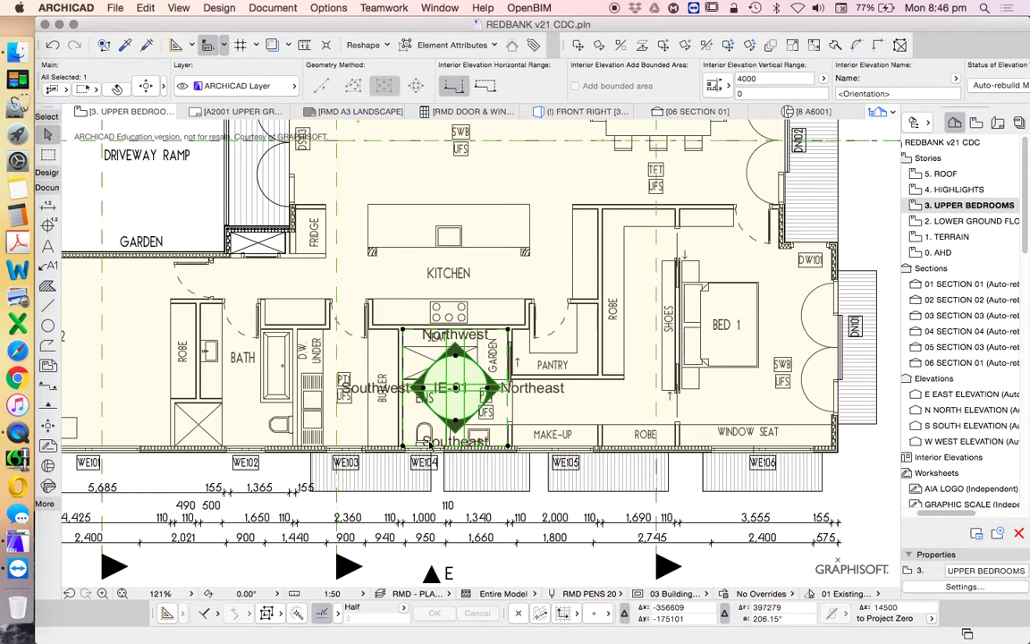
click(331, 593)
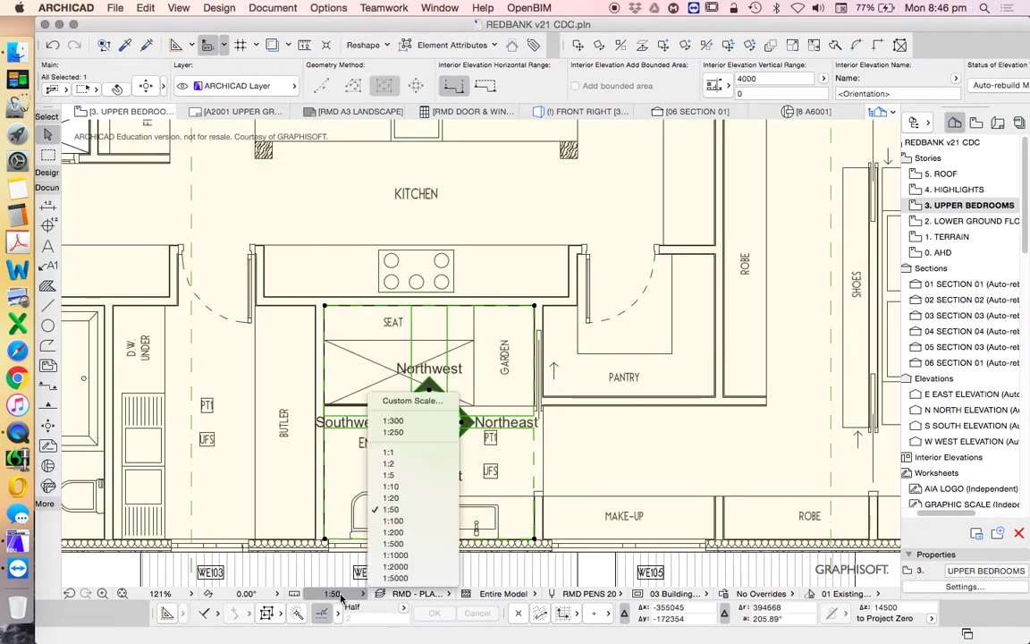
click(399, 508)
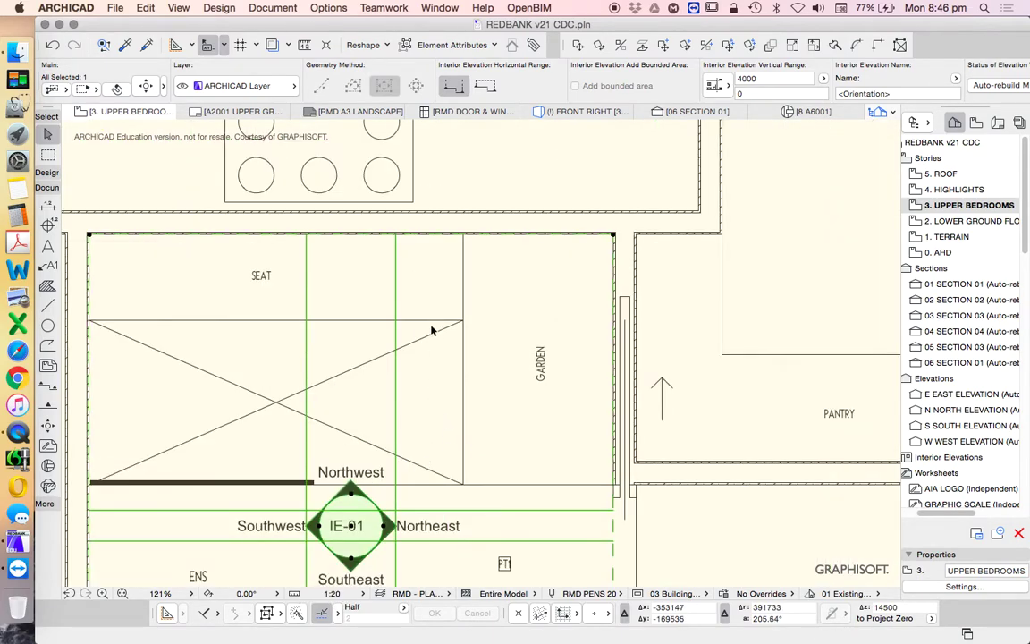
Move the IE-01 marker slightly lower within the ensuite.
scroll(431, 329, down, 3)
scroll(424, 391, up, 3)
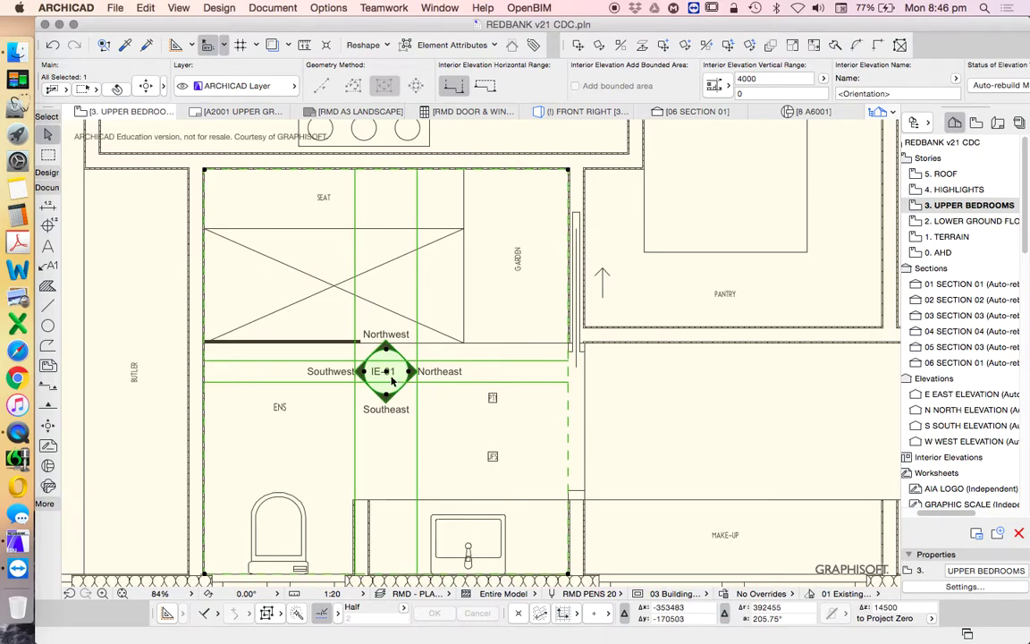
click(386, 395)
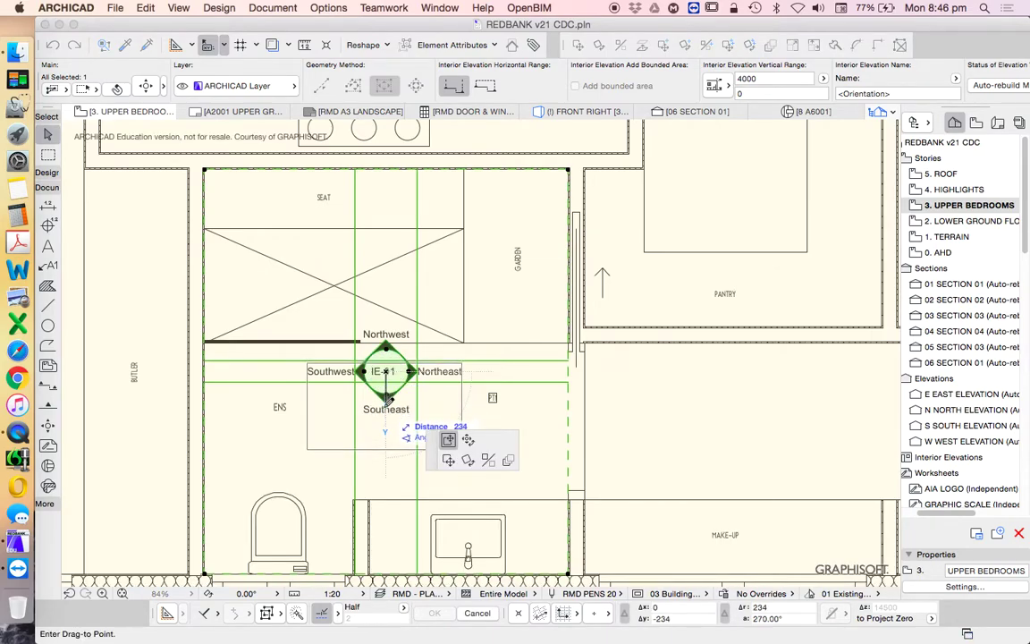
click(387, 430)
Select the PT1 and UFS labels in the ensuite.
scroll(399, 317, down, 2)
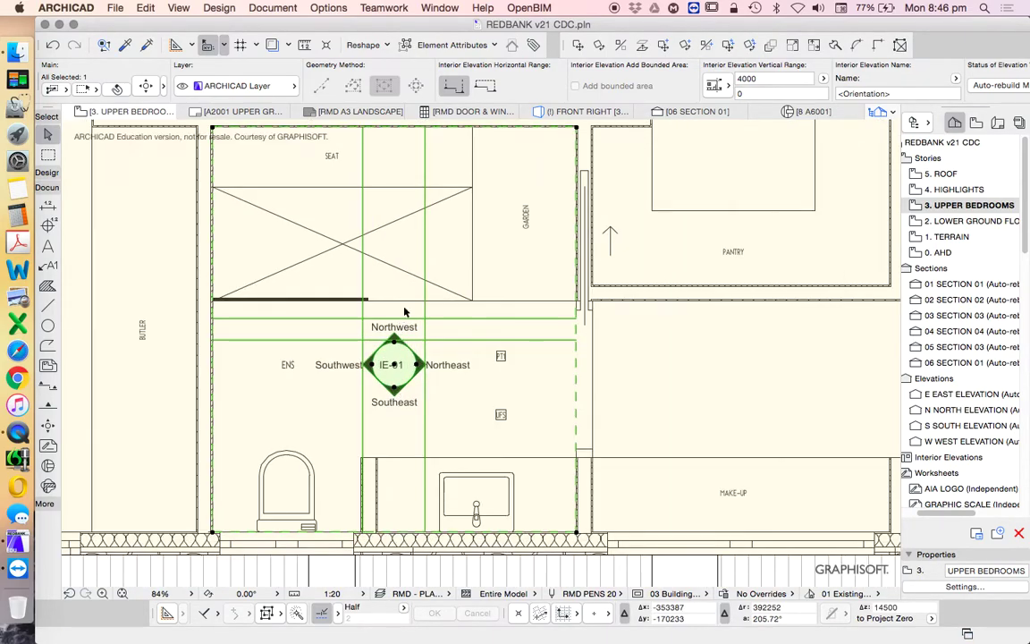
scroll(391, 351, up, 3)
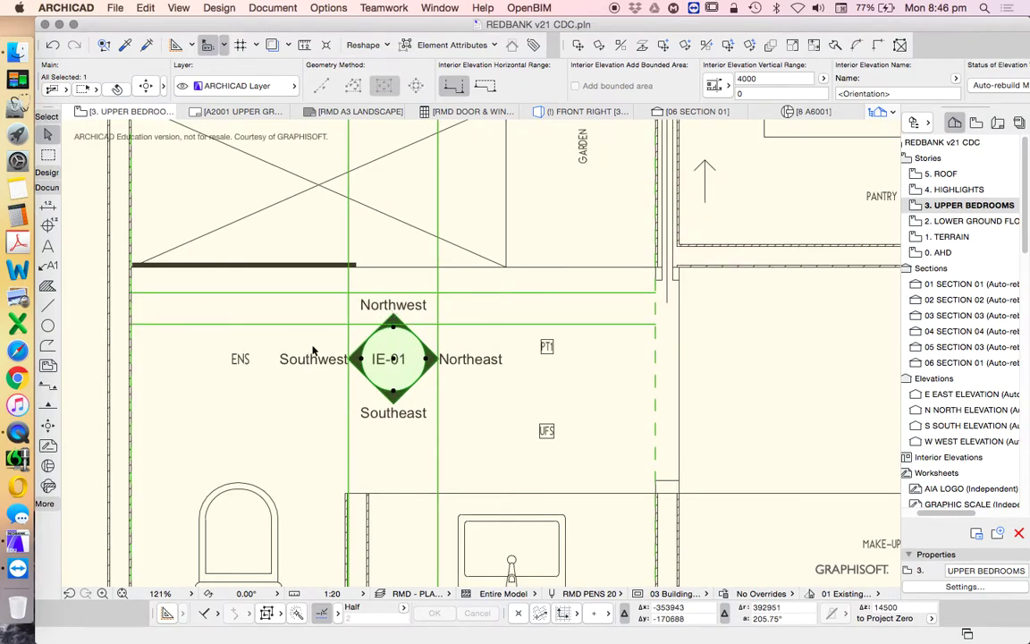
scroll(427, 383, down, 3)
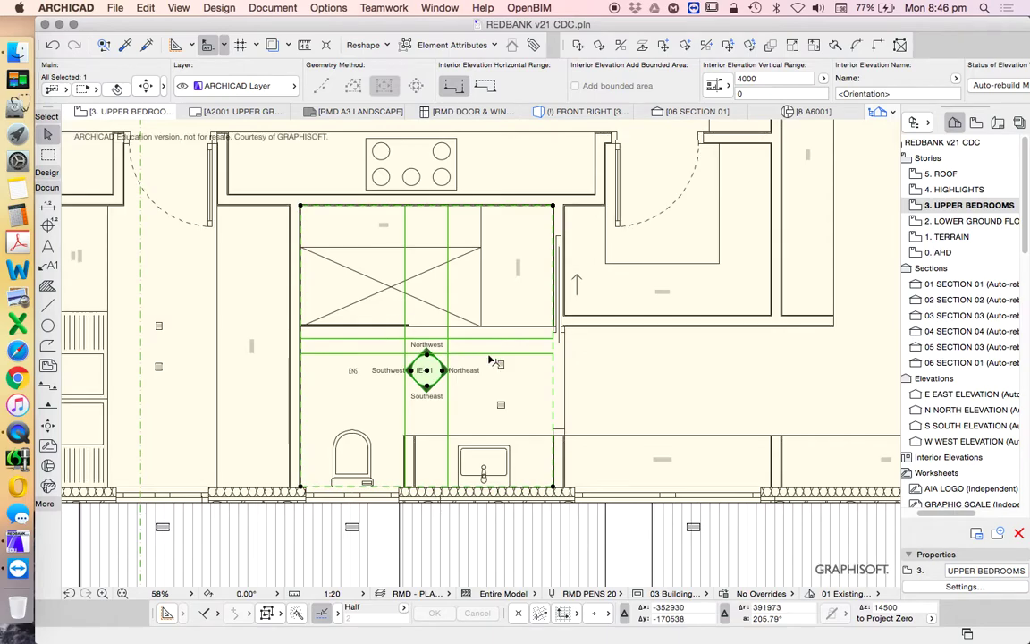
scroll(516, 377, up, 3)
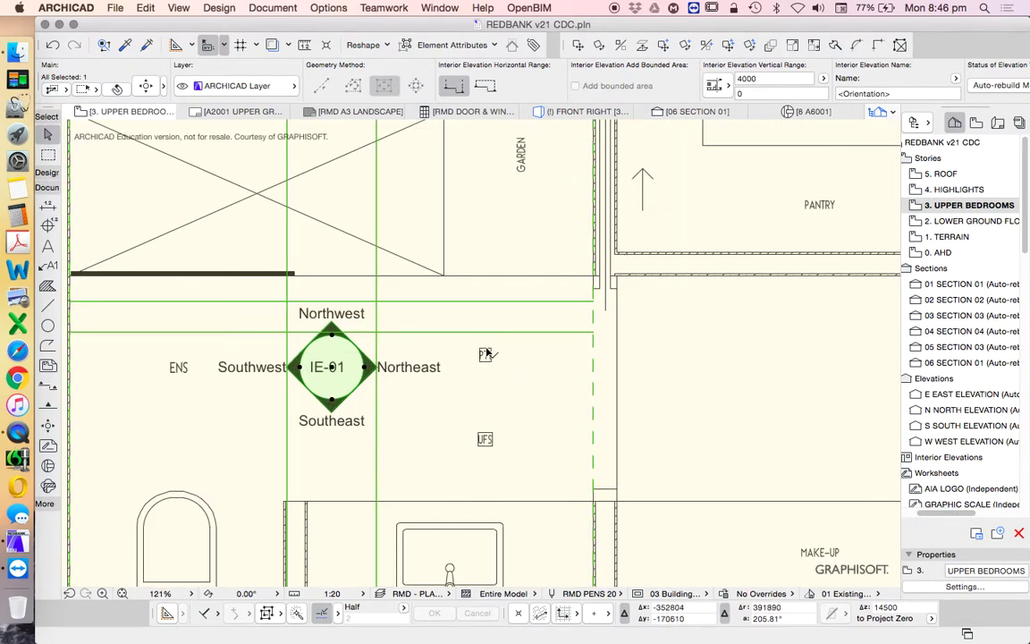
scroll(485, 440, down, 3)
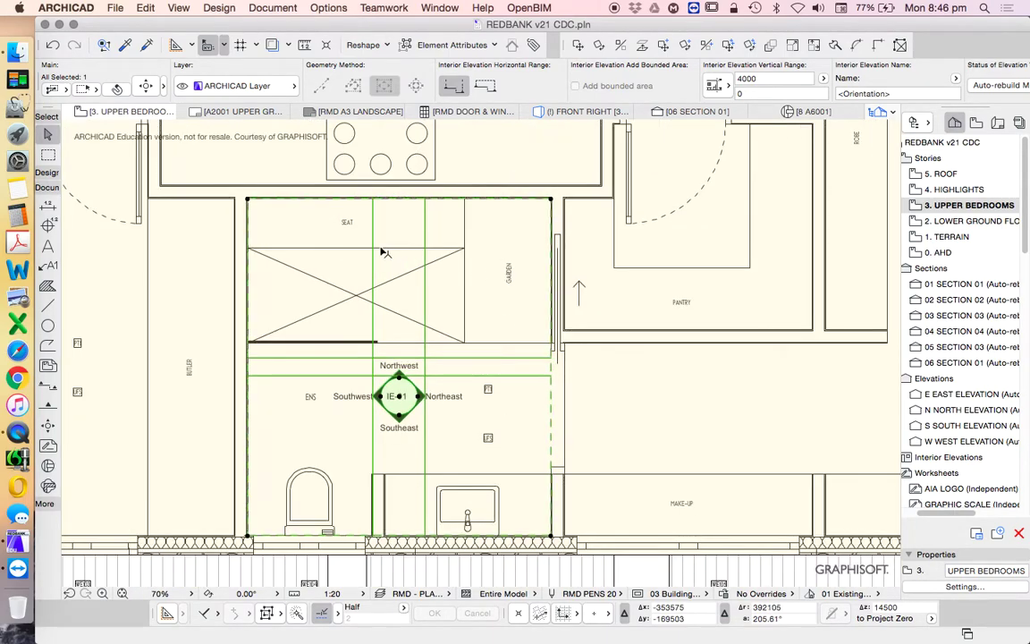
click(489, 386)
shift+click(487, 438)
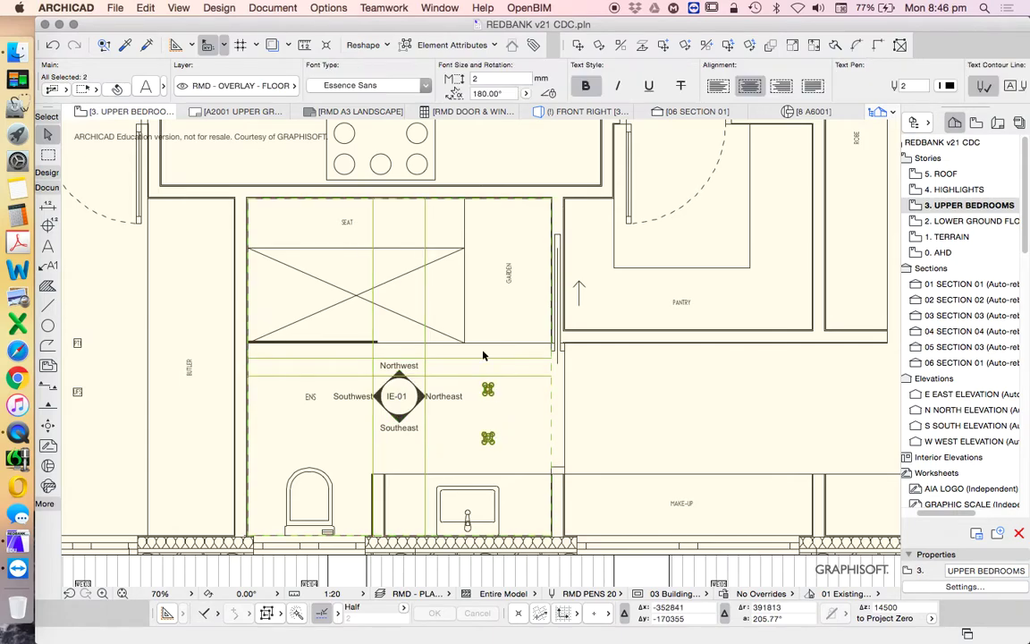
Clear the selection and reselect the IE-01 marker.
scroll(505, 385, down, 3)
click(380, 412)
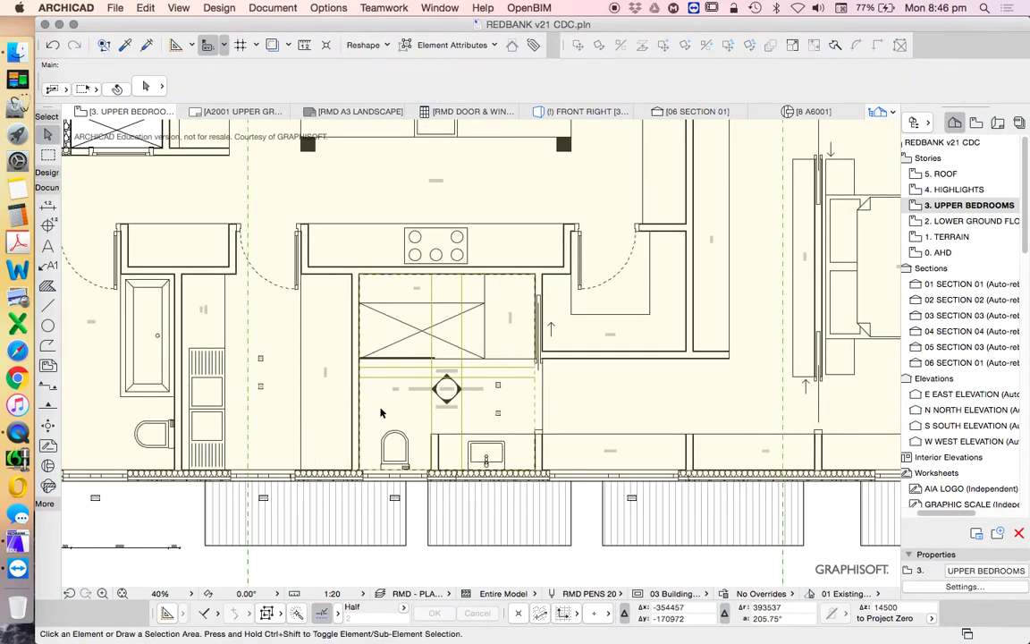
scroll(439, 384, up, 2)
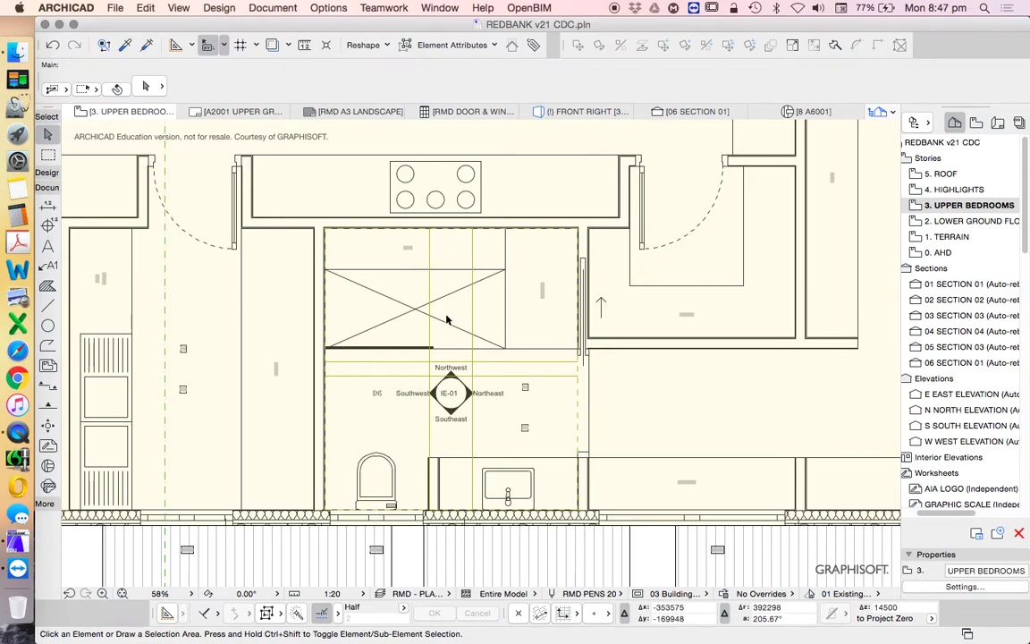
scroll(464, 347, up, 2)
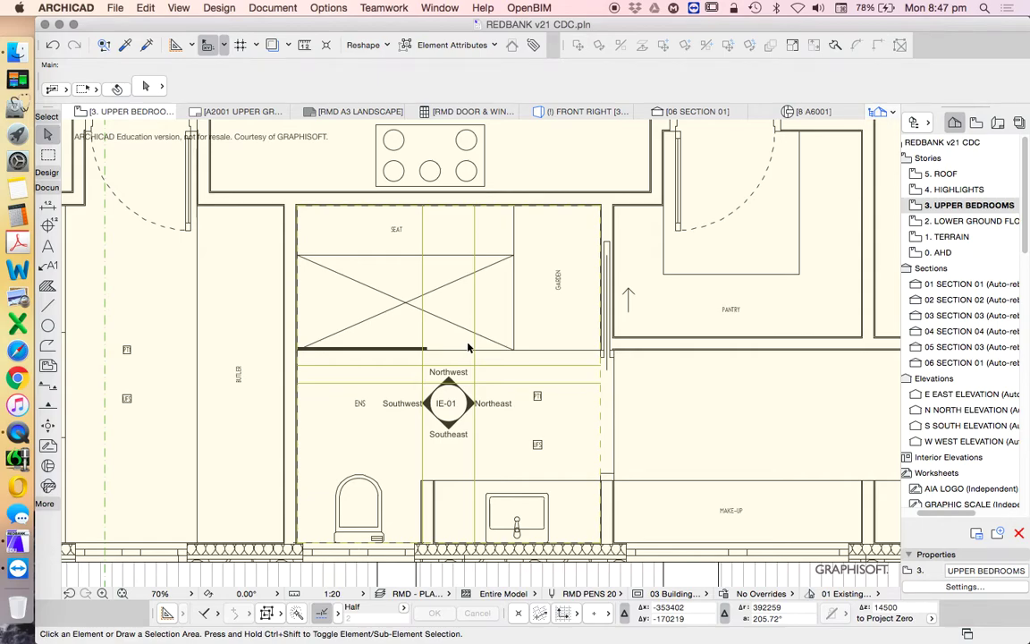
scroll(467, 347, down, 3)
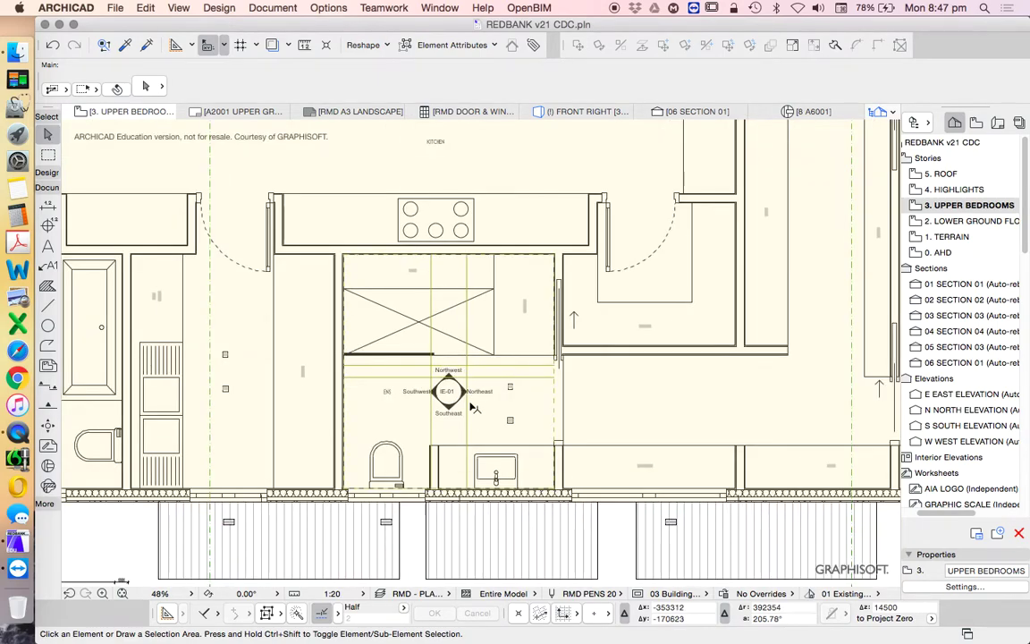
click(447, 391)
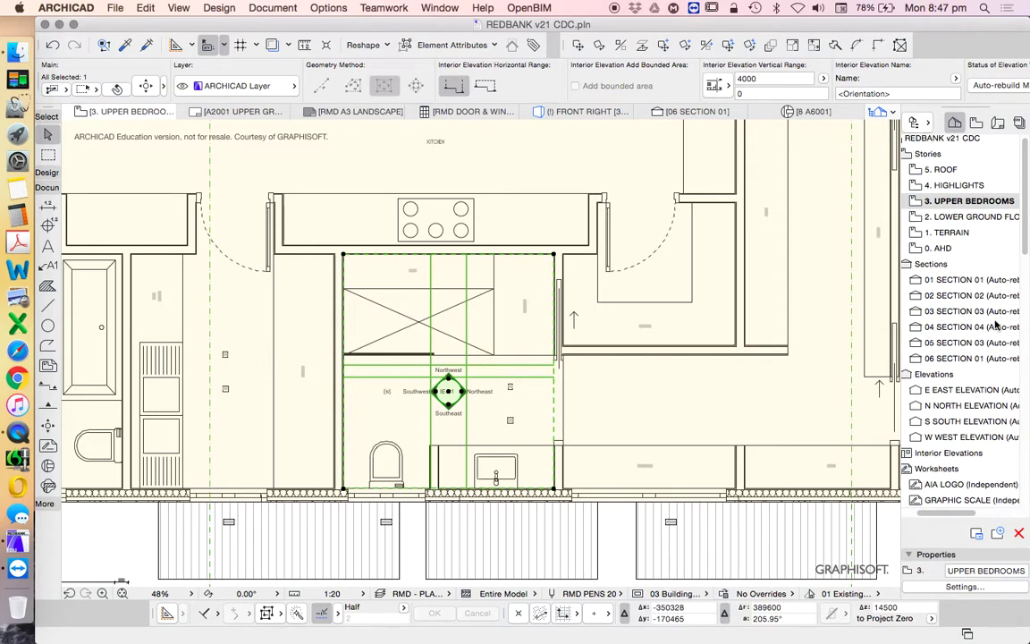
Expand Interior Elevations and IE-01's four views in the Navigator, then open the marker's settings with Cmd+T.
scroll(994, 320, down, 1)
scroll(995, 320, down, 2)
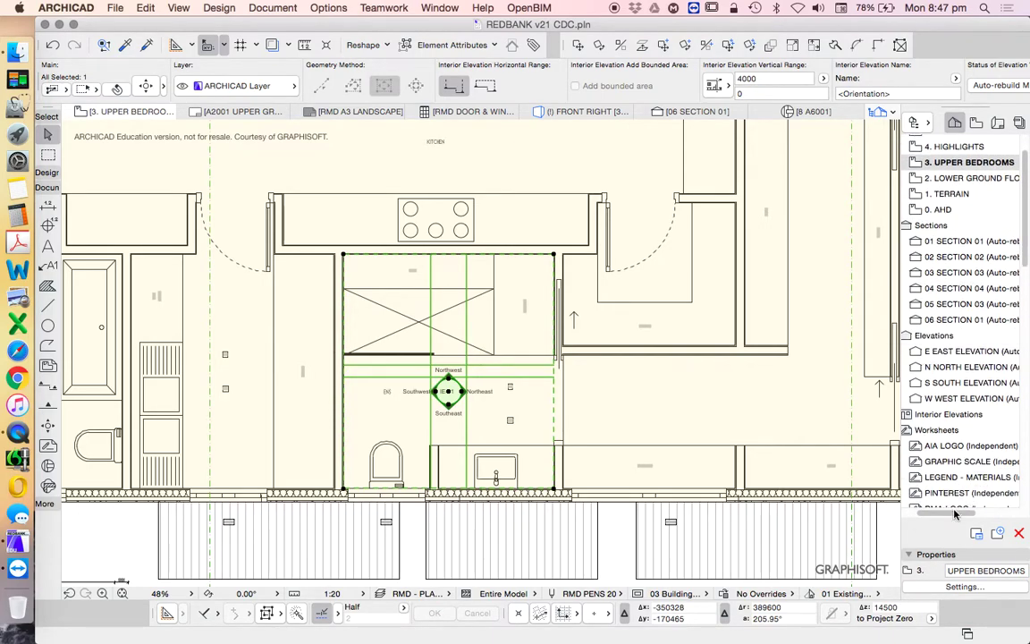
scroll(955, 513, left, 2)
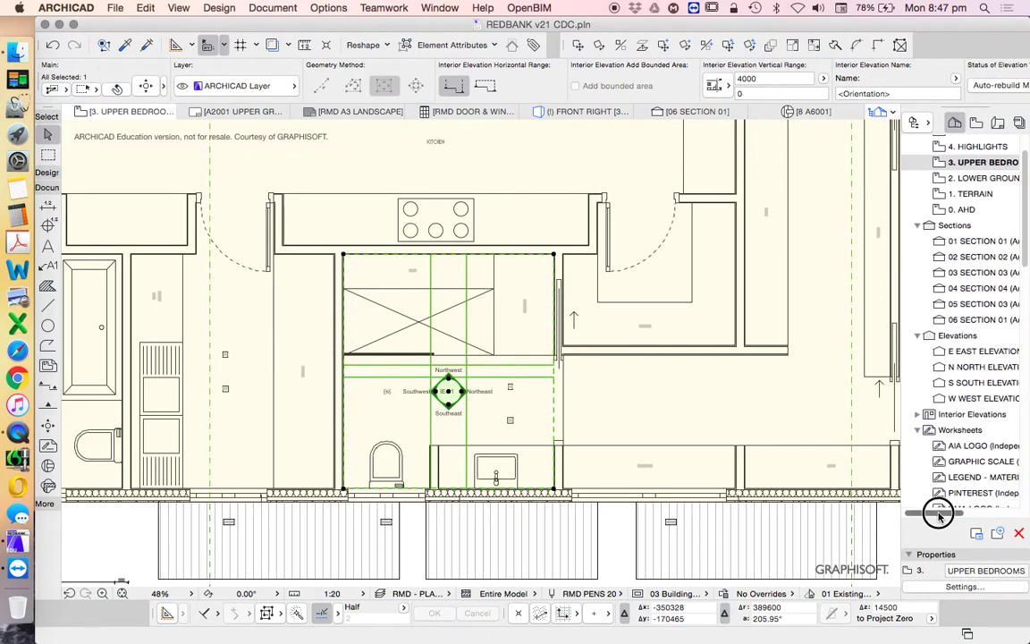
click(915, 415)
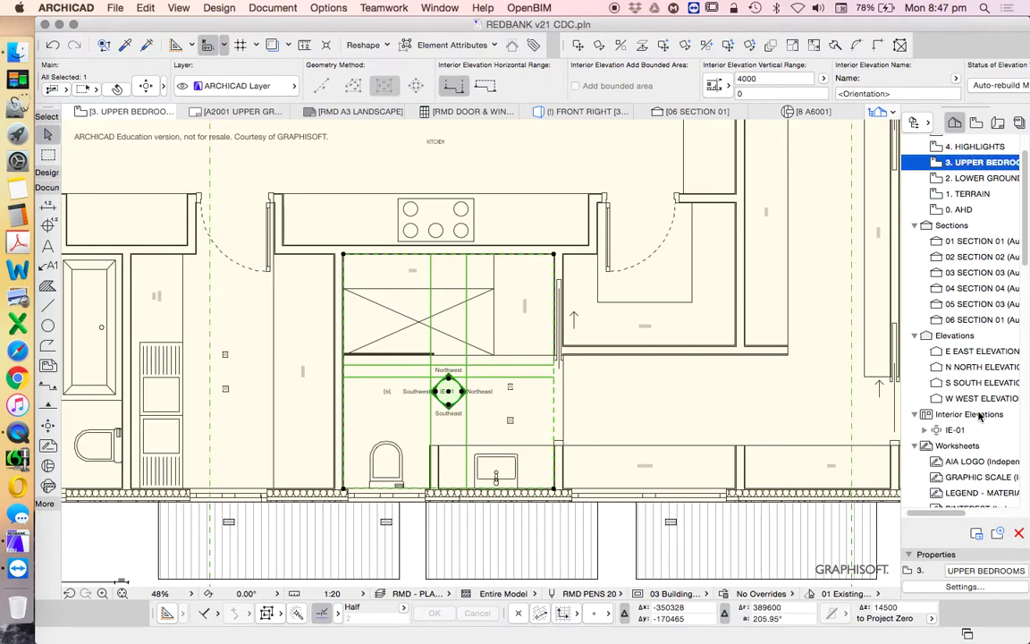
click(924, 430)
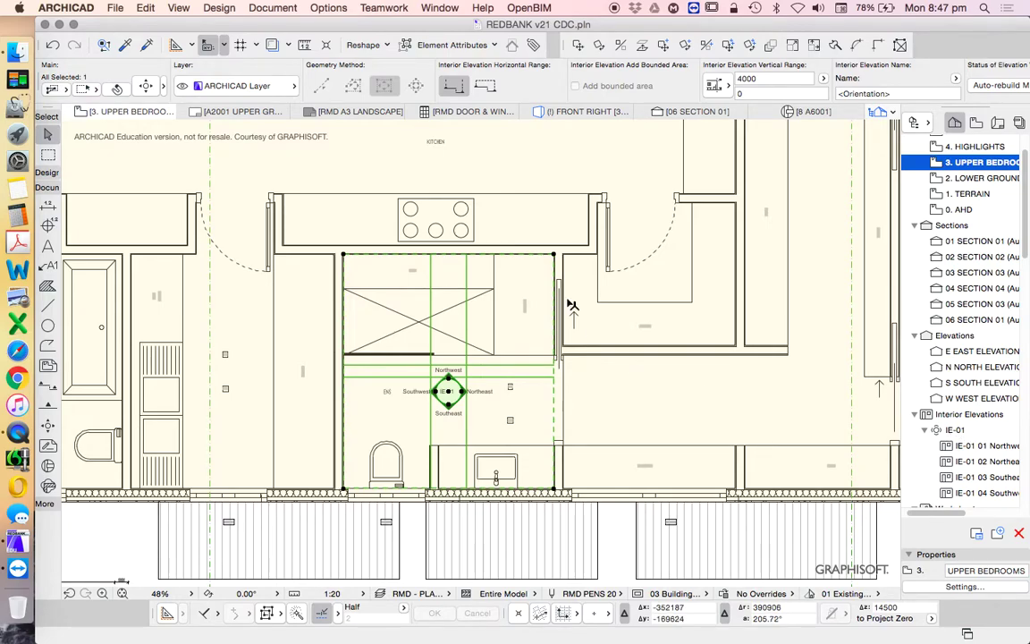
key(super+t)
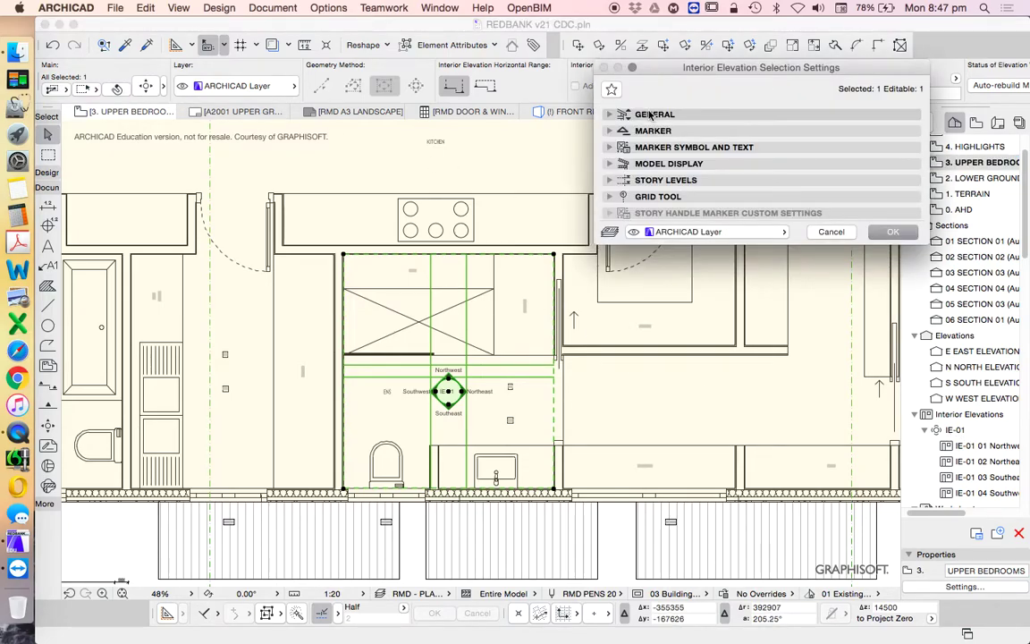
Set the Reference ID to E and the name to ENSUITE - INTERIOR ELEVATIONS, then confirm.
click(631, 114)
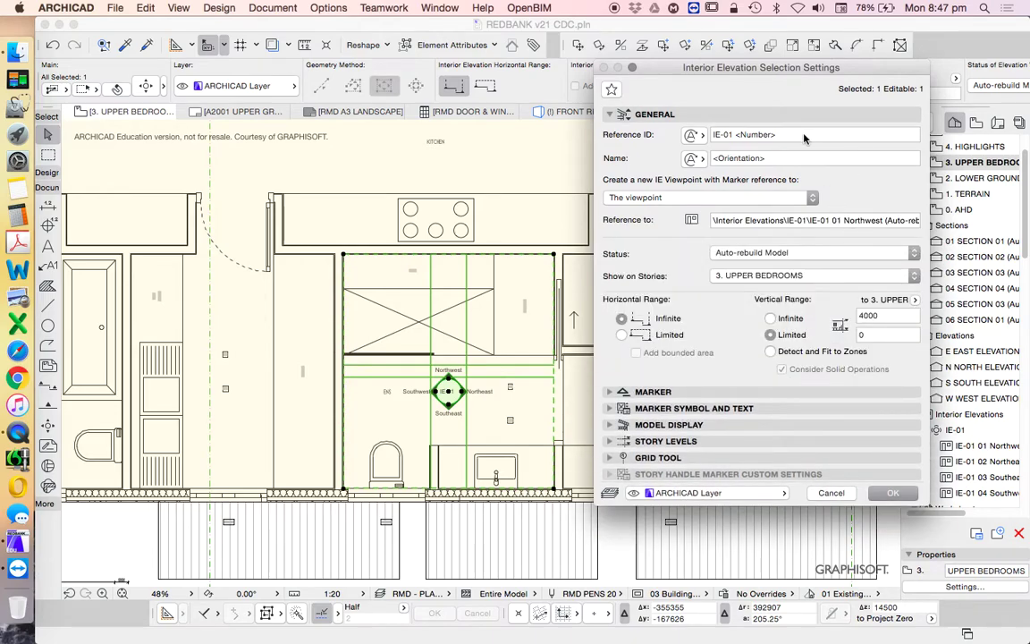
drag(816, 134, 706, 132)
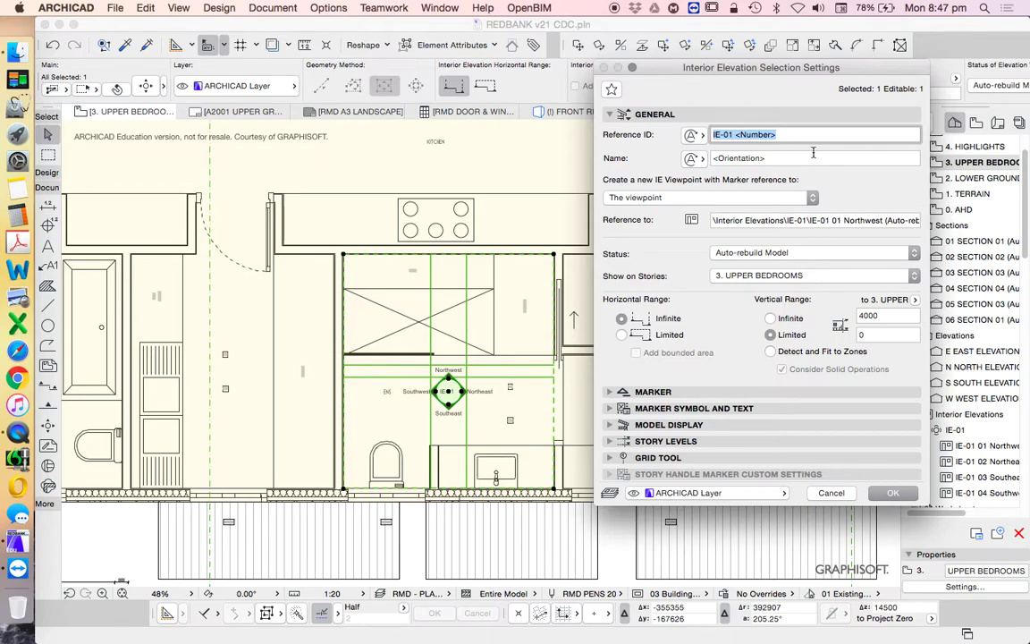
text(E)
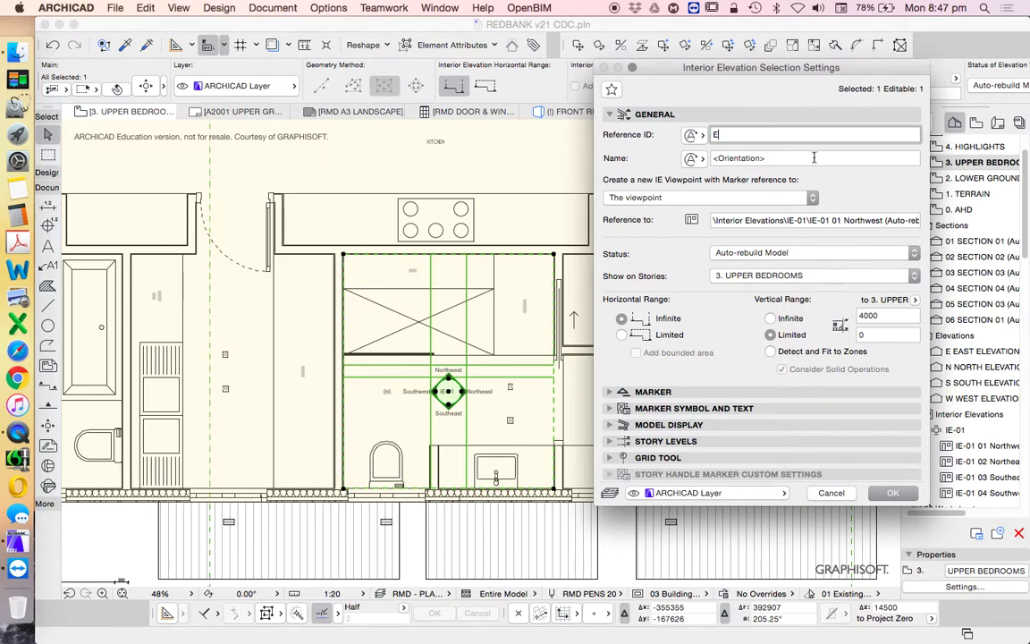
key(Tab)
click(805, 161)
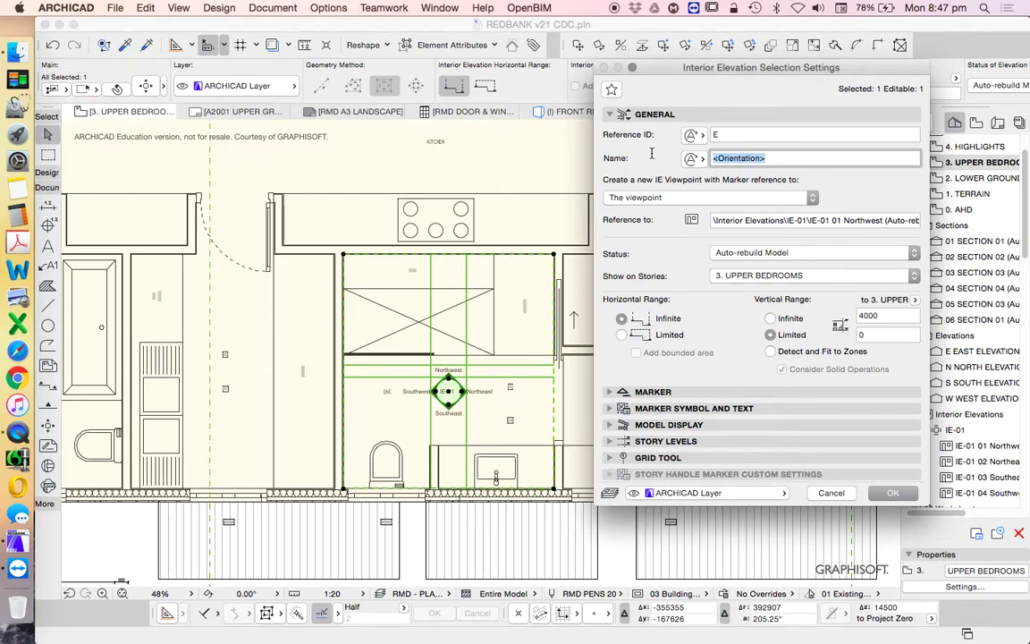
key(super+a)
text(E)
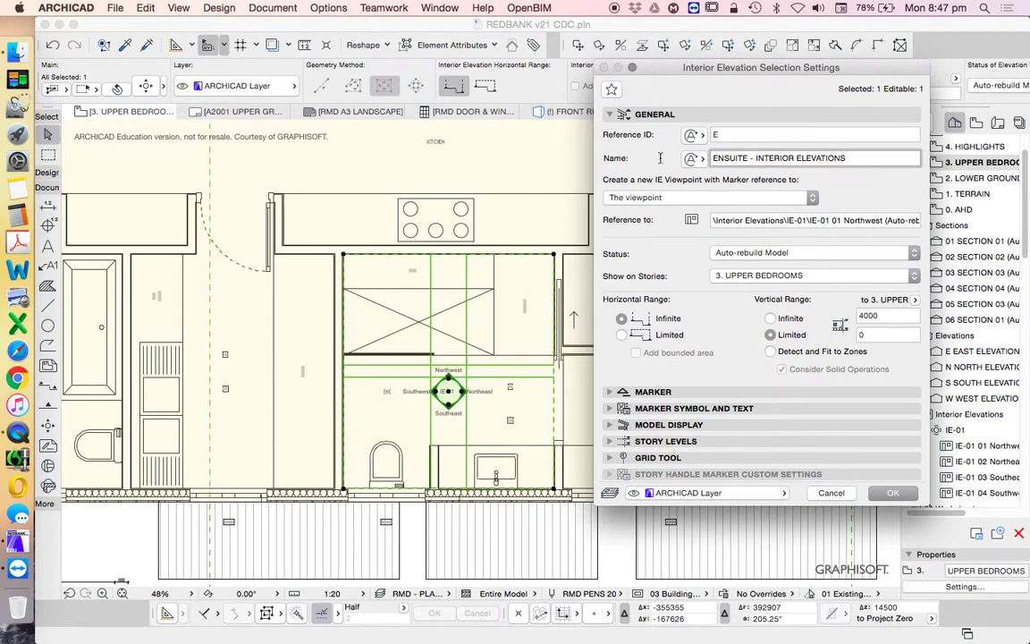
click(892, 493)
Open the first E ENSUITE - INTERIOR ELEVATIONS view from the Navigator.
scroll(449, 366, up, 5)
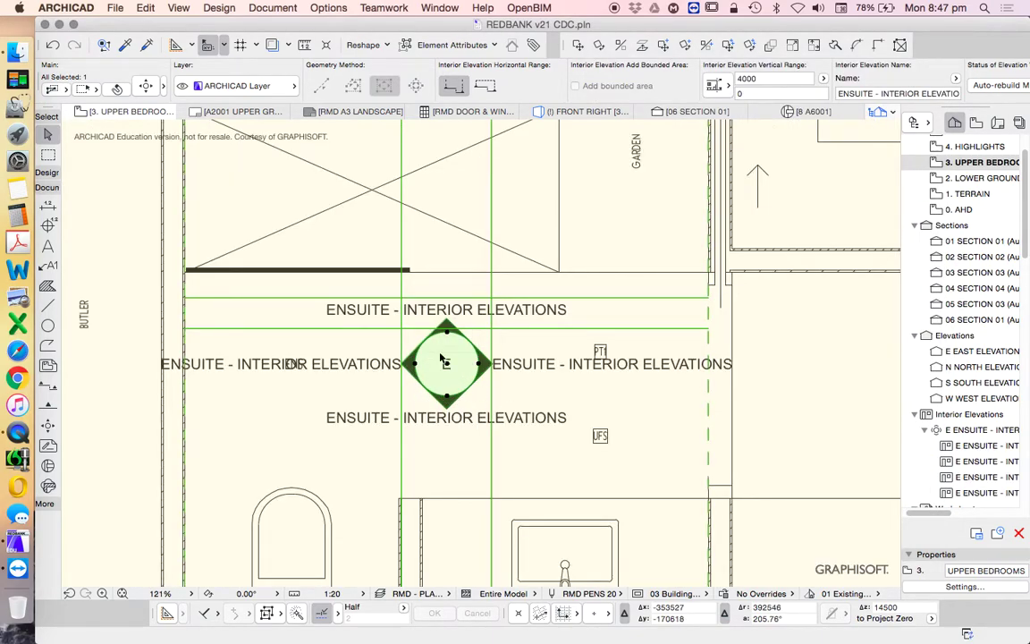
scroll(449, 374, down, 1)
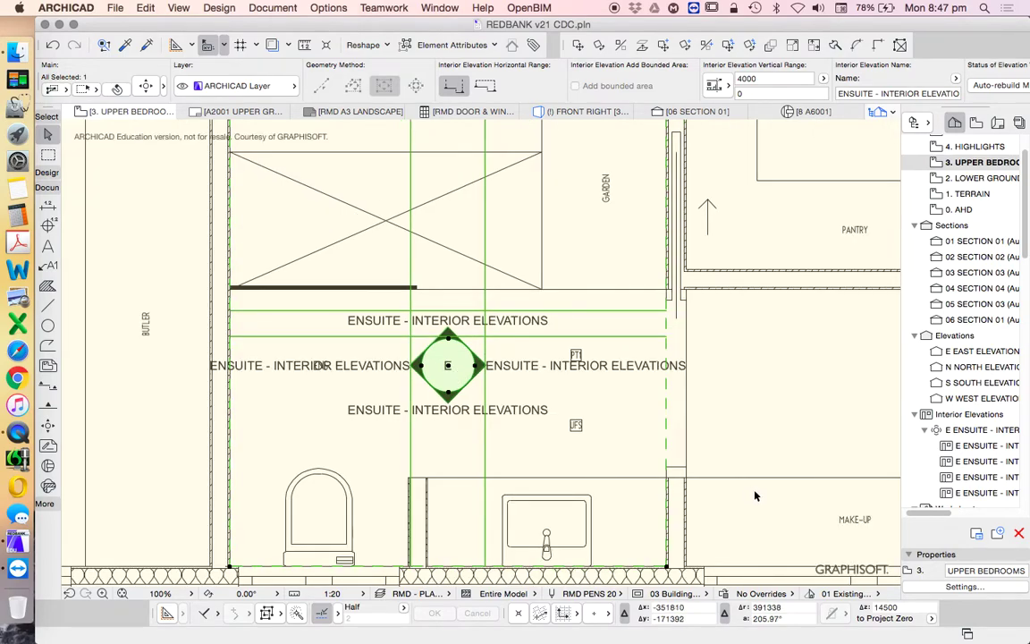
drag(930, 512, 901, 523)
scroll(988, 464, down, 3)
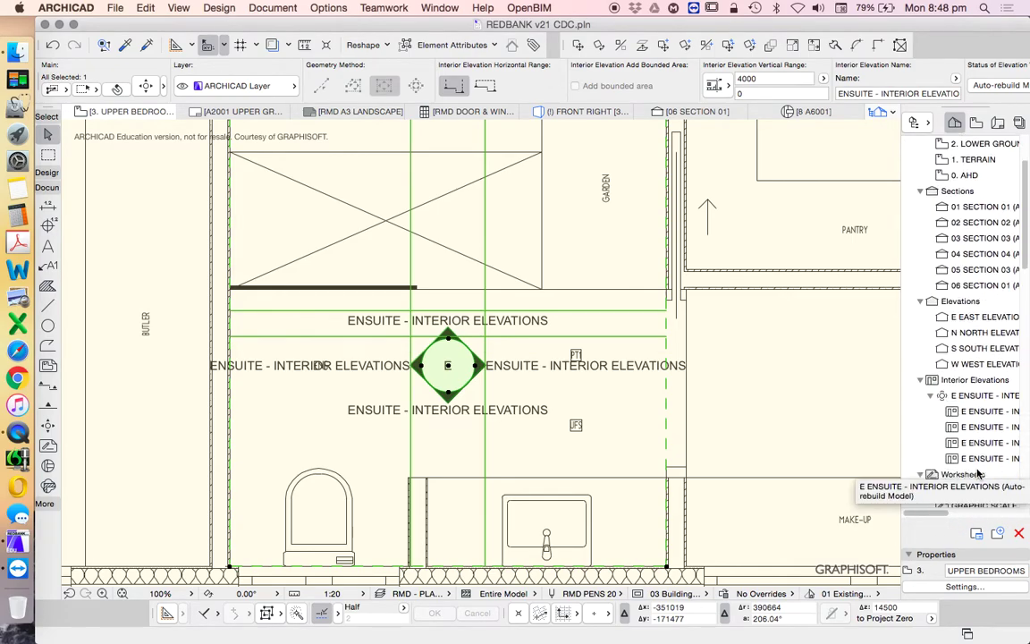
double_click(984, 402)
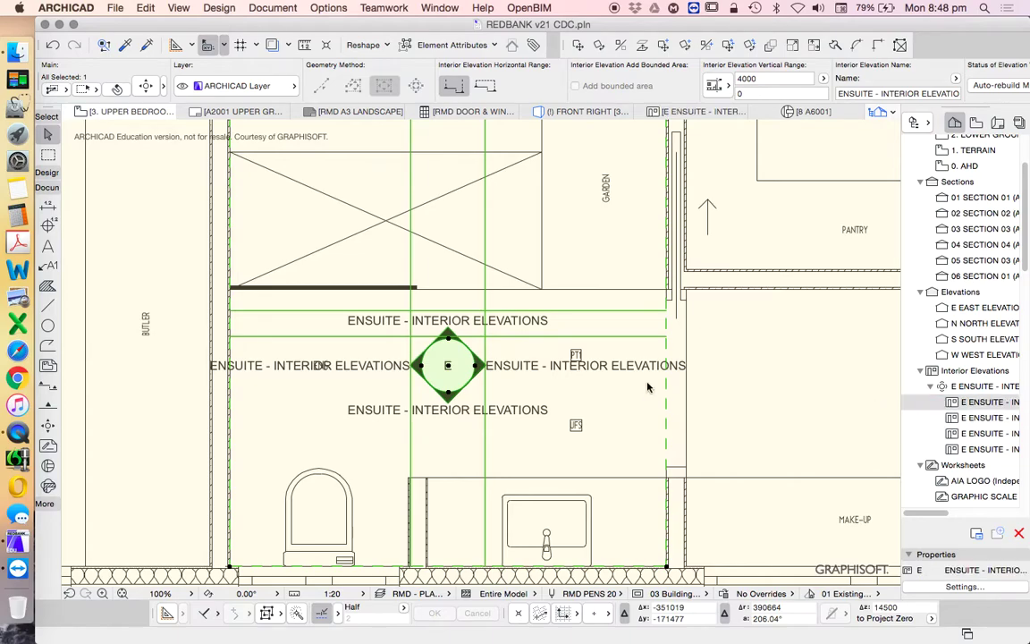
Inspect the left wall, the lower-left and lower-right panels, and the WC 21 object.
scroll(515, 242, down, 5)
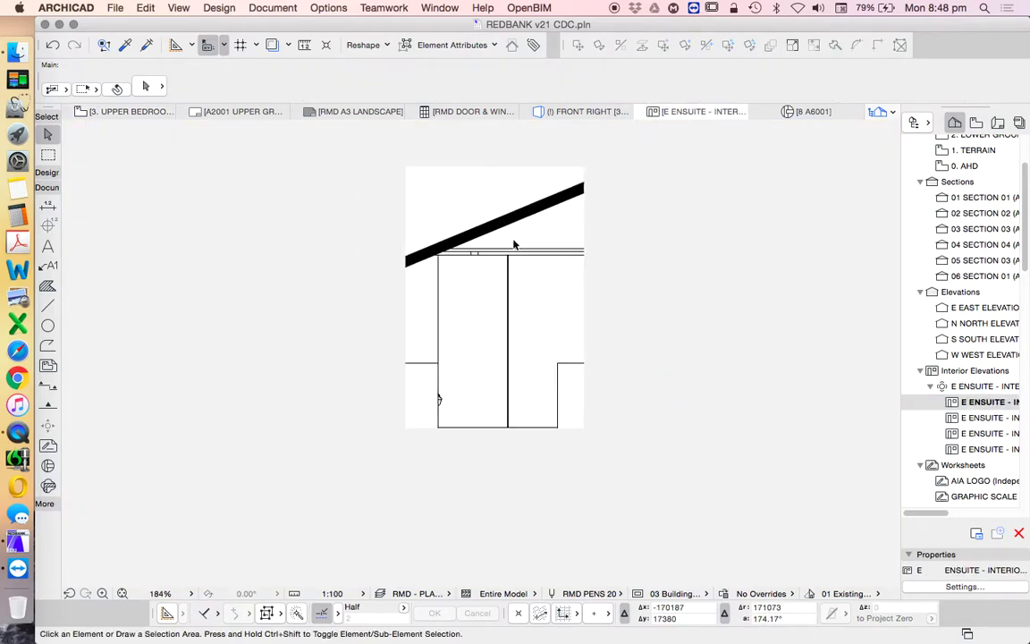
scroll(526, 359, up, 3)
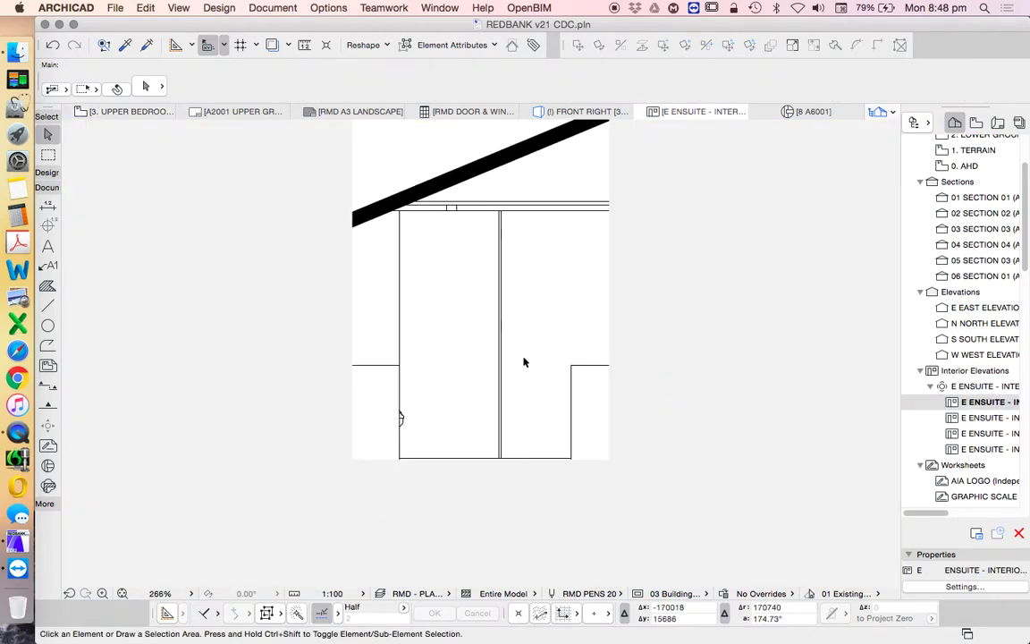
click(400, 286)
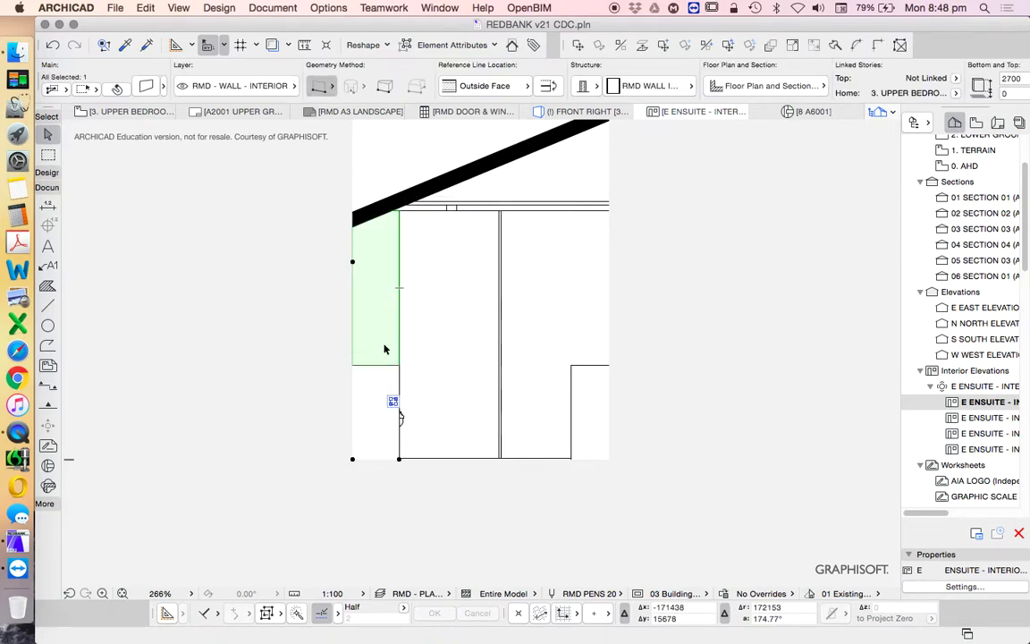
click(402, 382)
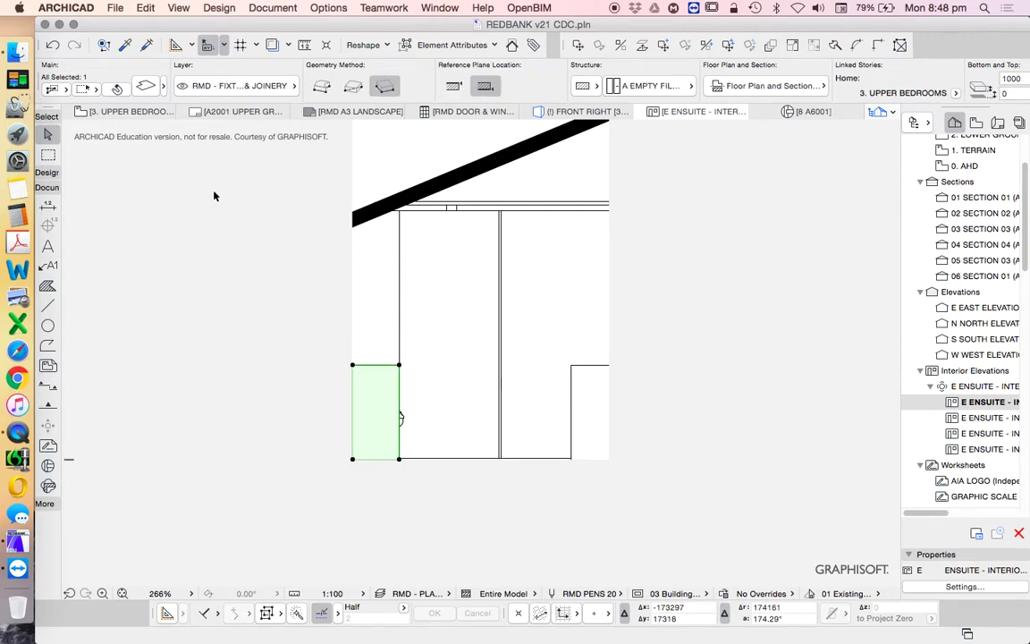
key(Delete)
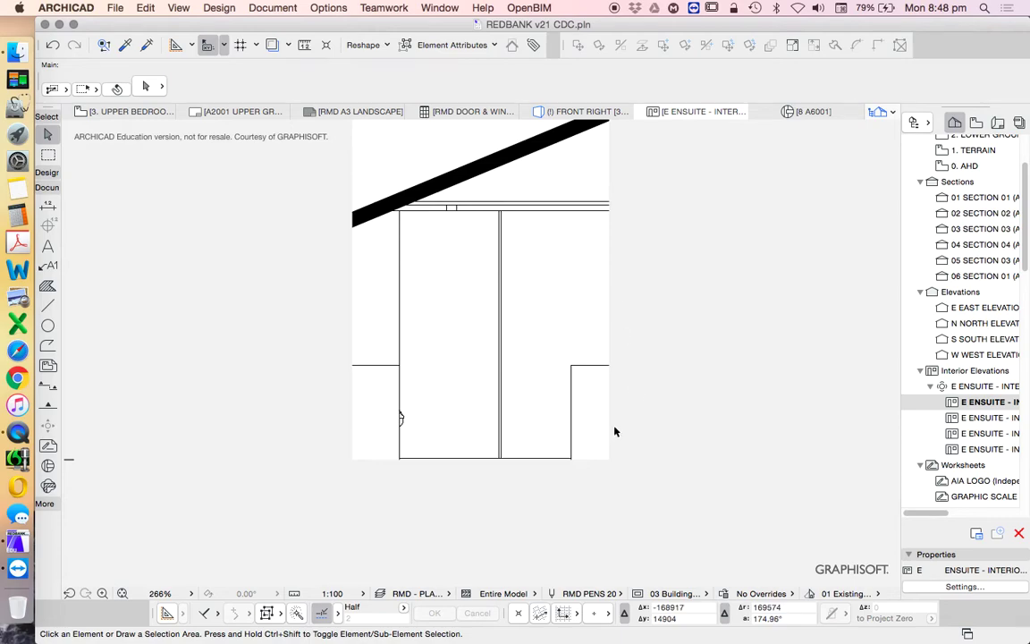
click(594, 370)
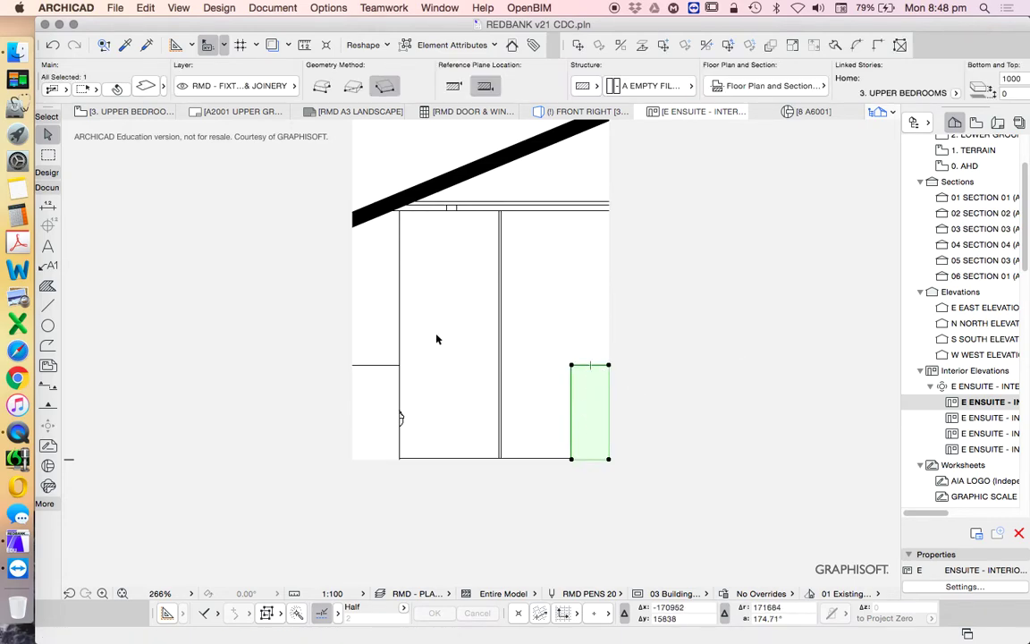
click(364, 367)
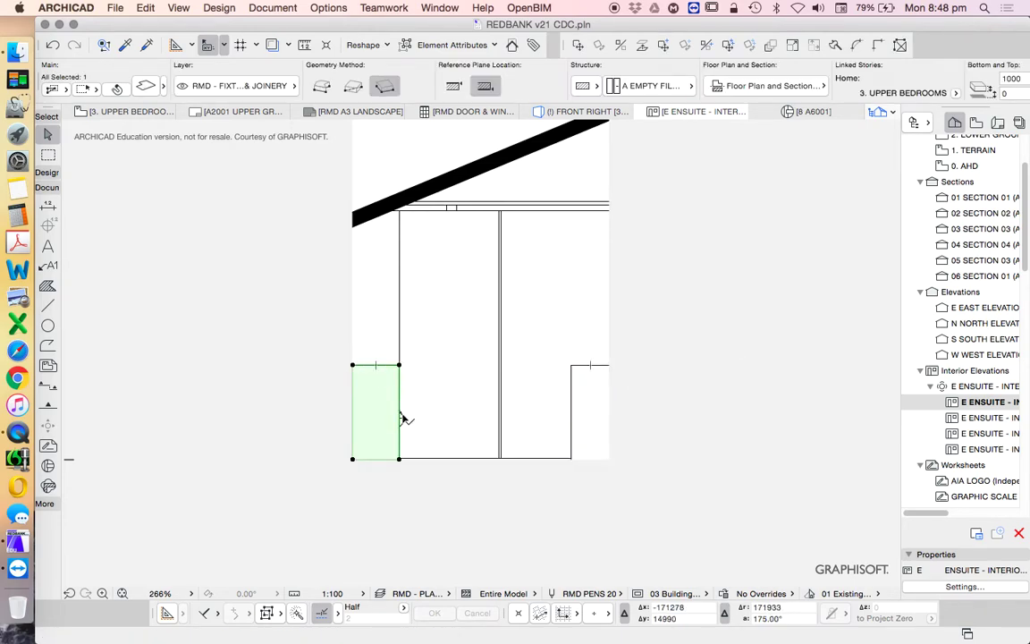
click(403, 417)
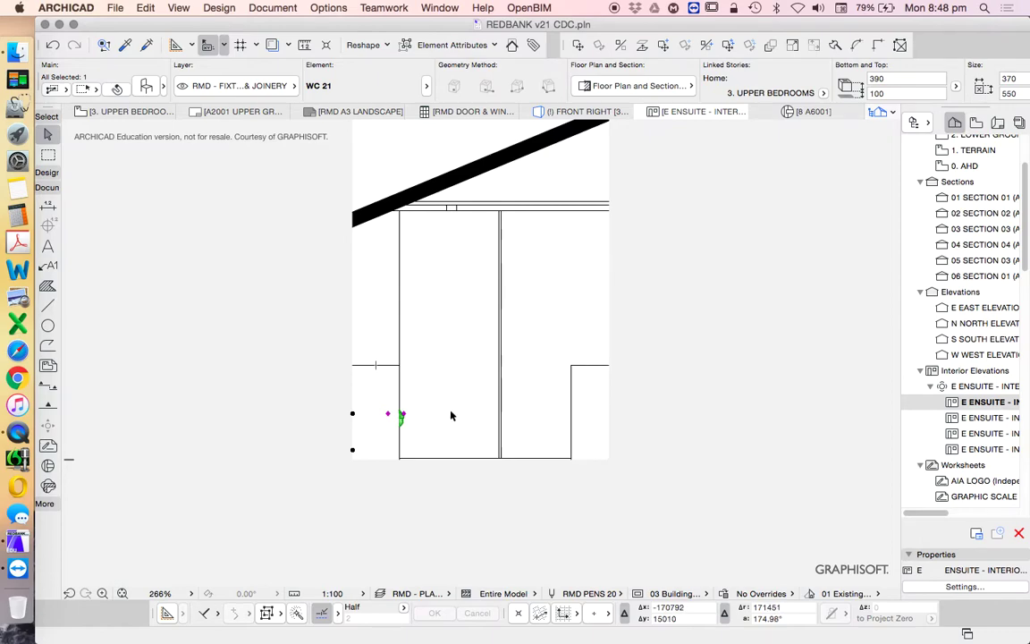
Check the top wall and the roof-ceiling fill, then switch to the second E ENSUITE elevation.
shift+click(480, 209)
shift+click(436, 209)
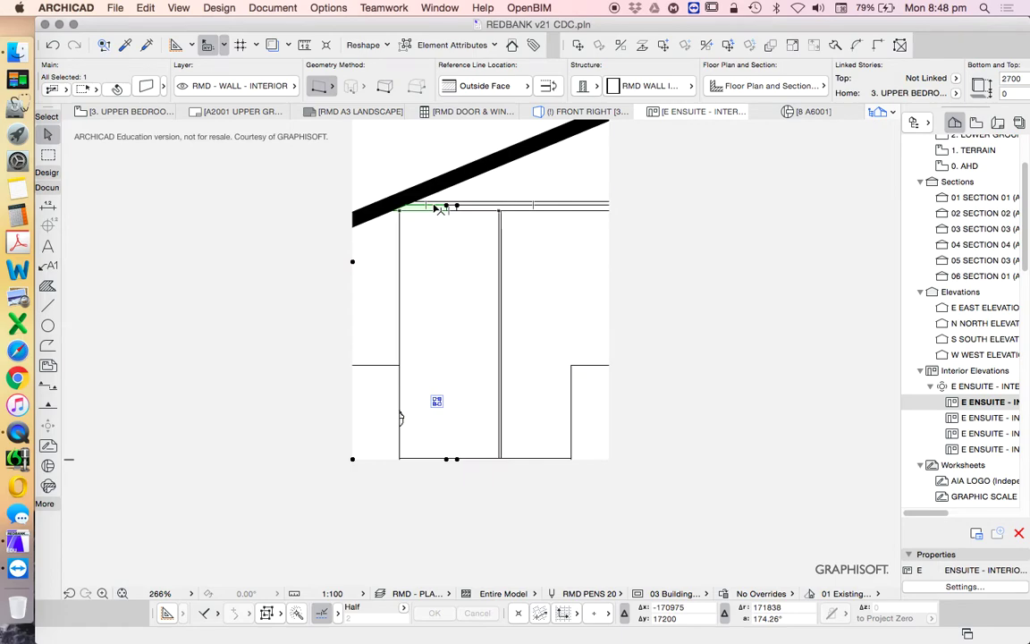
scroll(447, 212, up, 2)
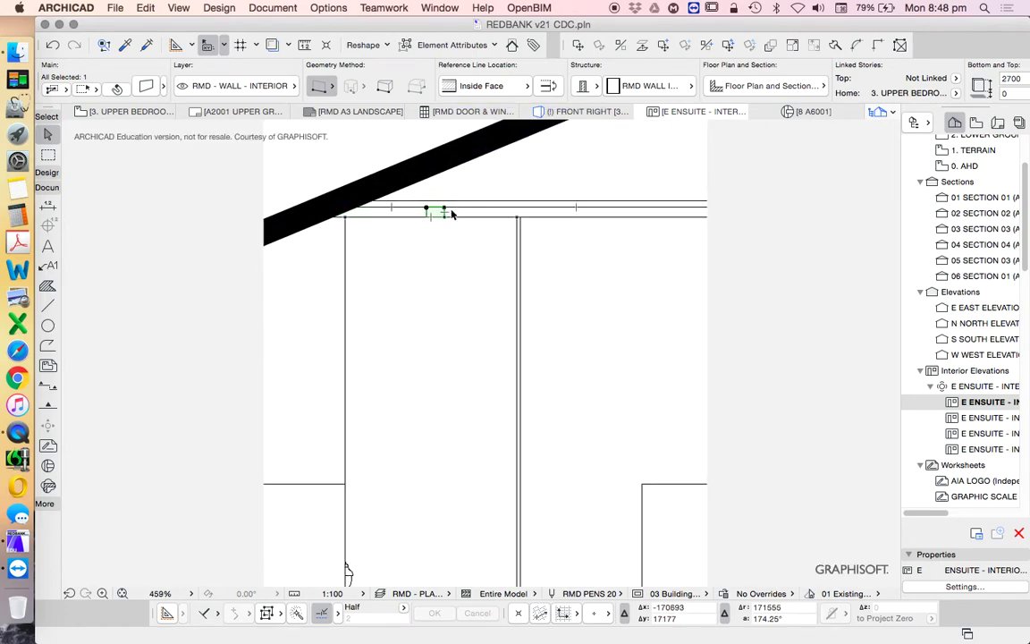
shift+click(475, 207)
scroll(476, 249, down, 3)
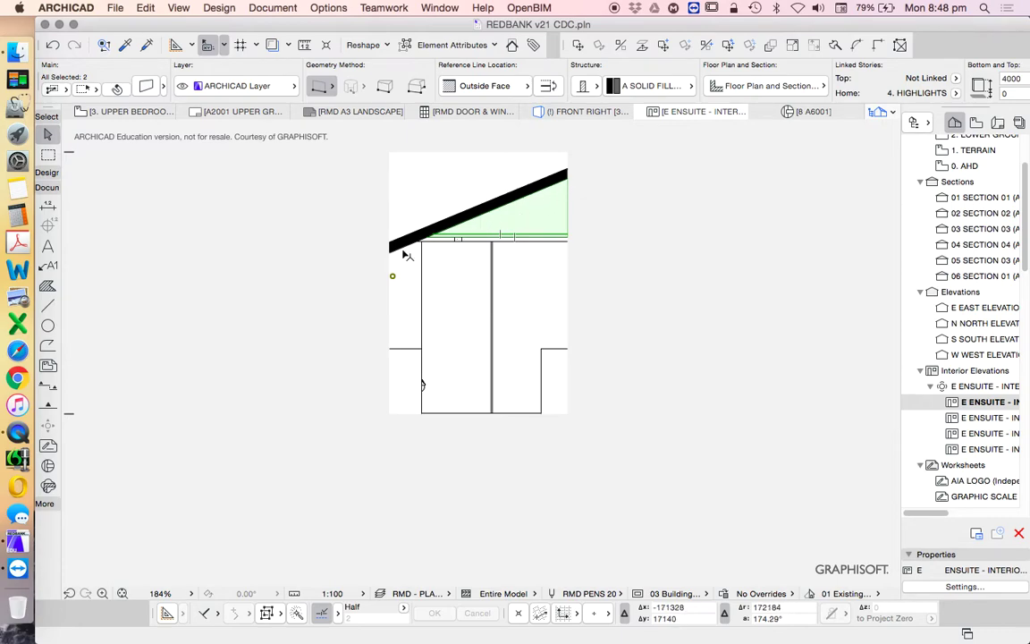
key(Escape)
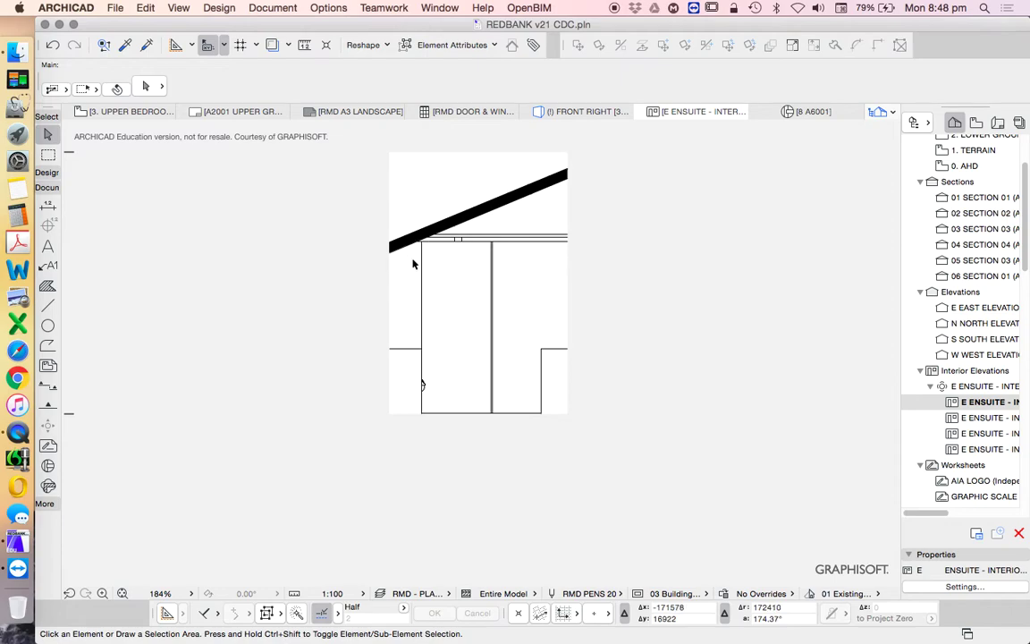
click(990, 418)
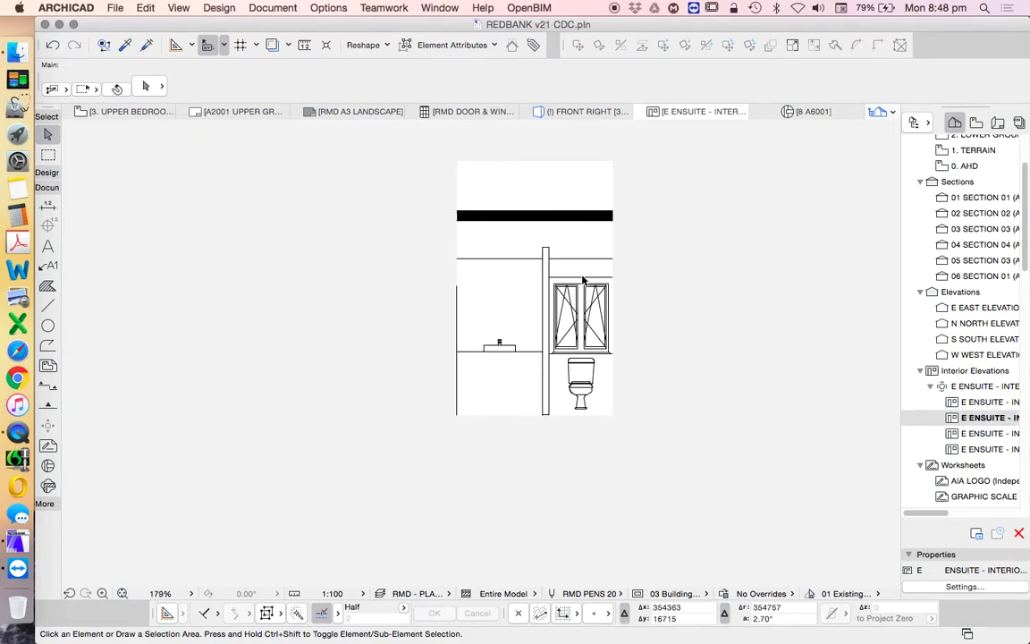
Change the WC 21 toilet's height offset in its object settings.
scroll(588, 286, up, 3)
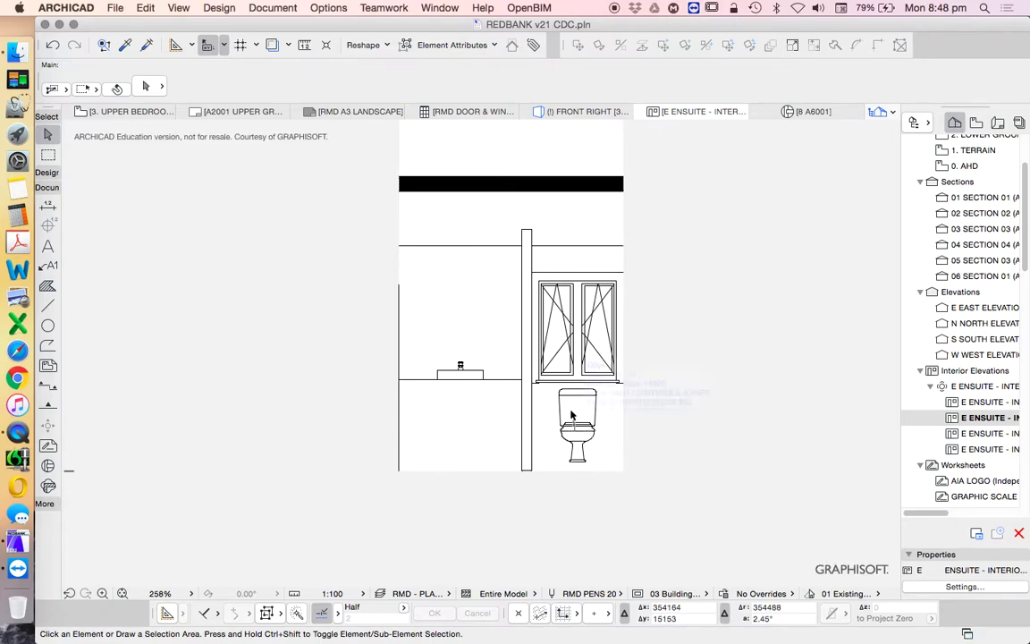
click(584, 466)
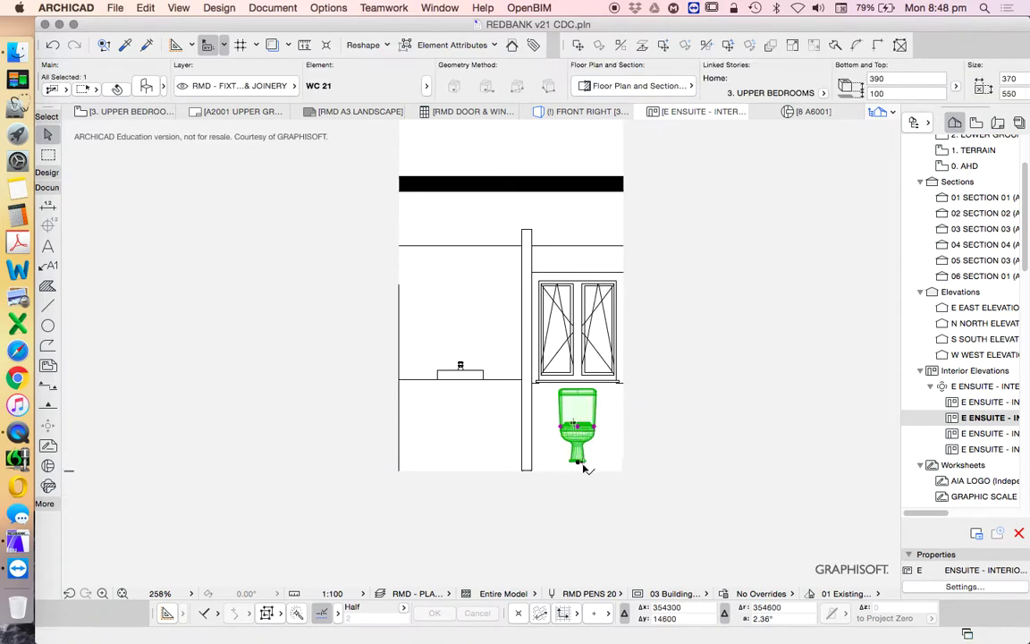
scroll(576, 451, up, 5)
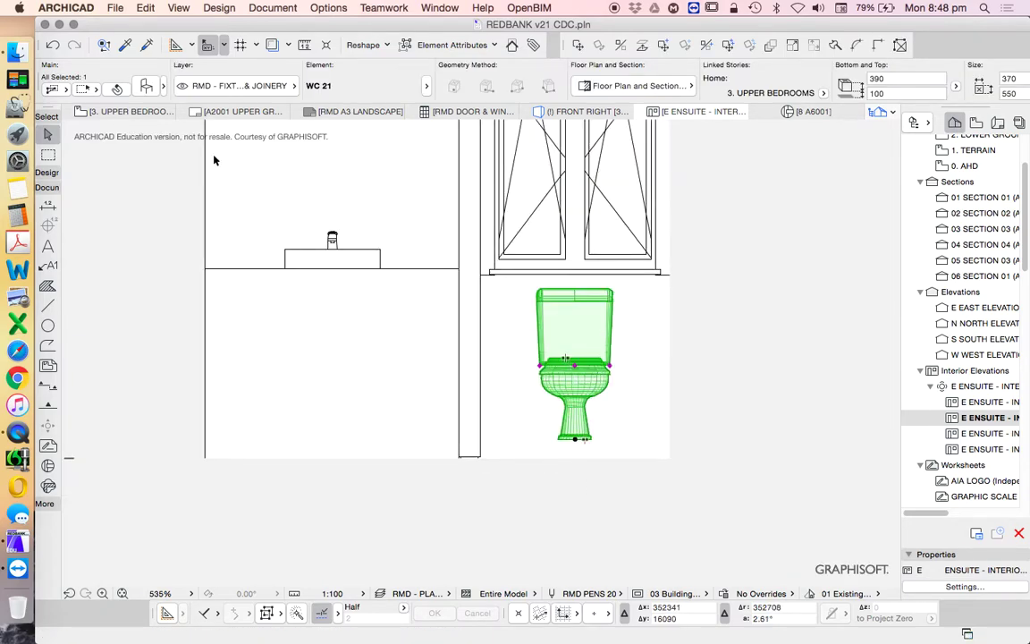
click(136, 78)
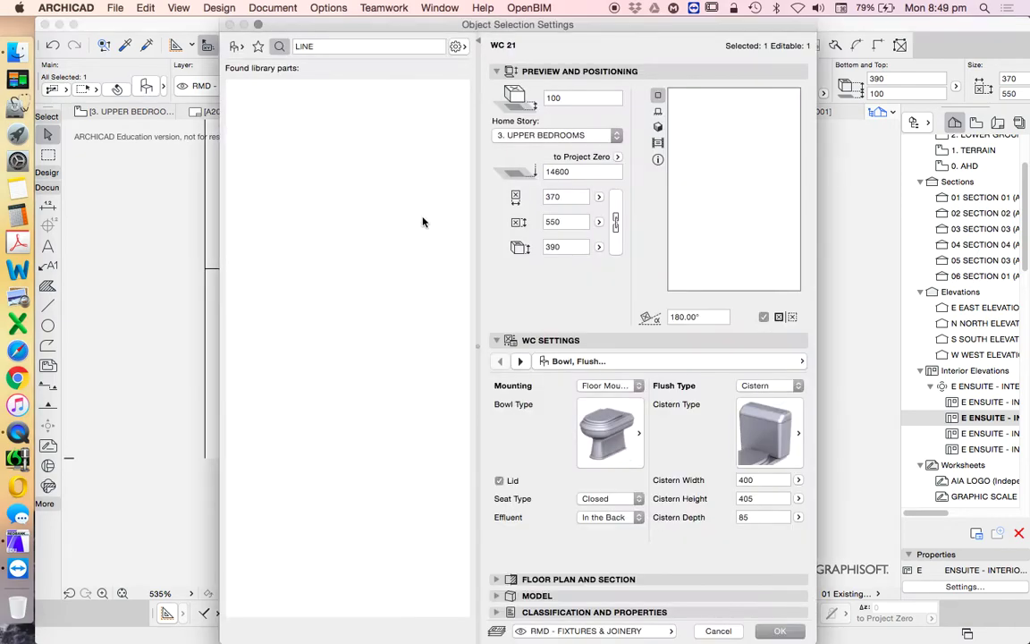
click(577, 102)
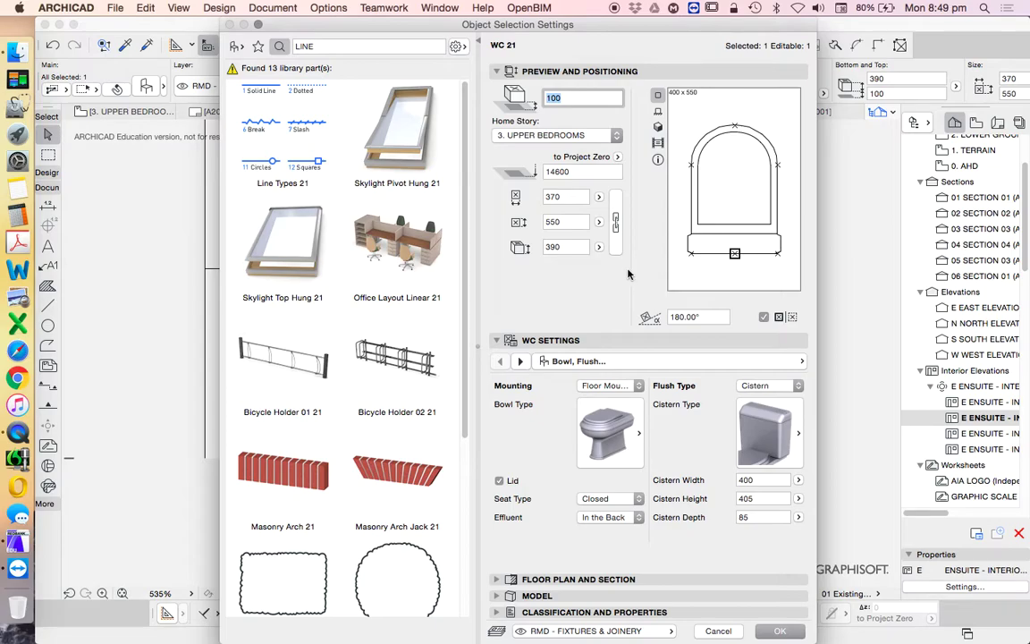
key(Return)
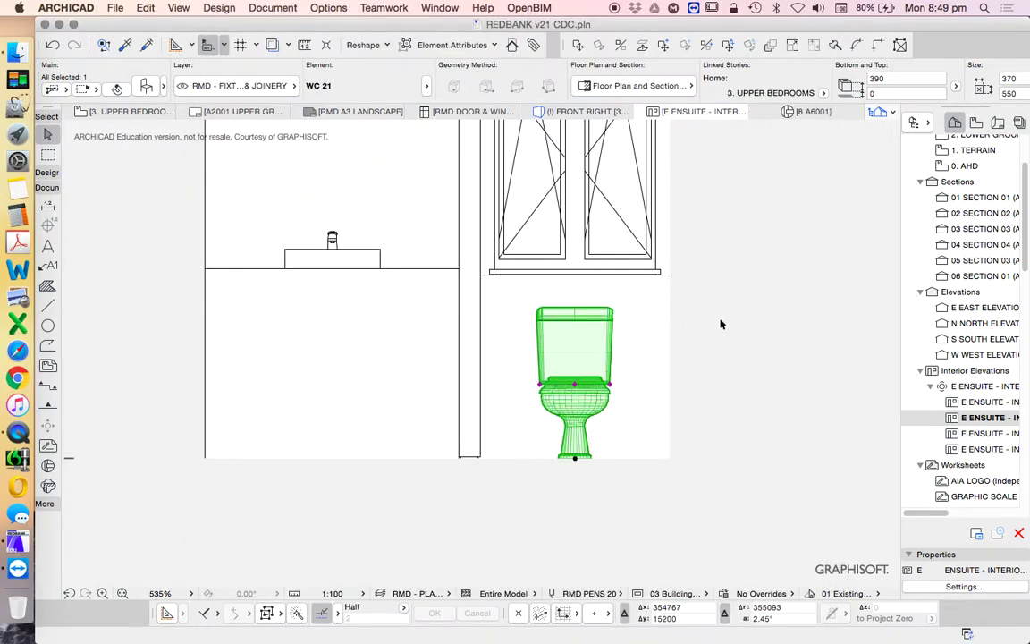
Reselect the toilet by enclosing it in a selection area.
click(751, 322)
click(576, 394)
scroll(577, 400, down, 2)
scroll(576, 399, up, 4)
click(658, 410)
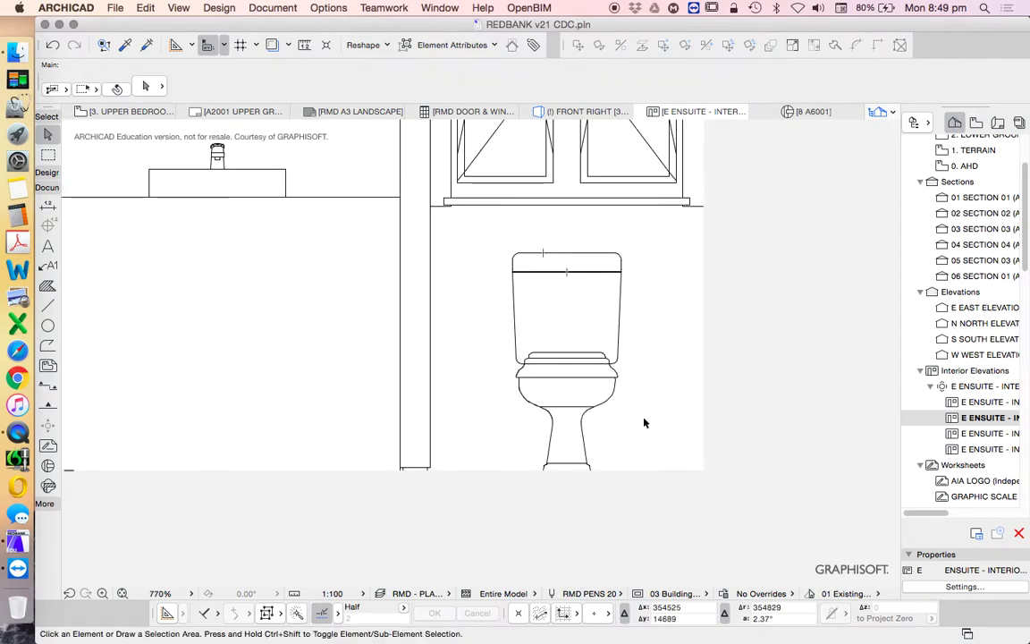
drag(649, 422, 578, 358)
click(578, 358)
scroll(584, 338, down, 1)
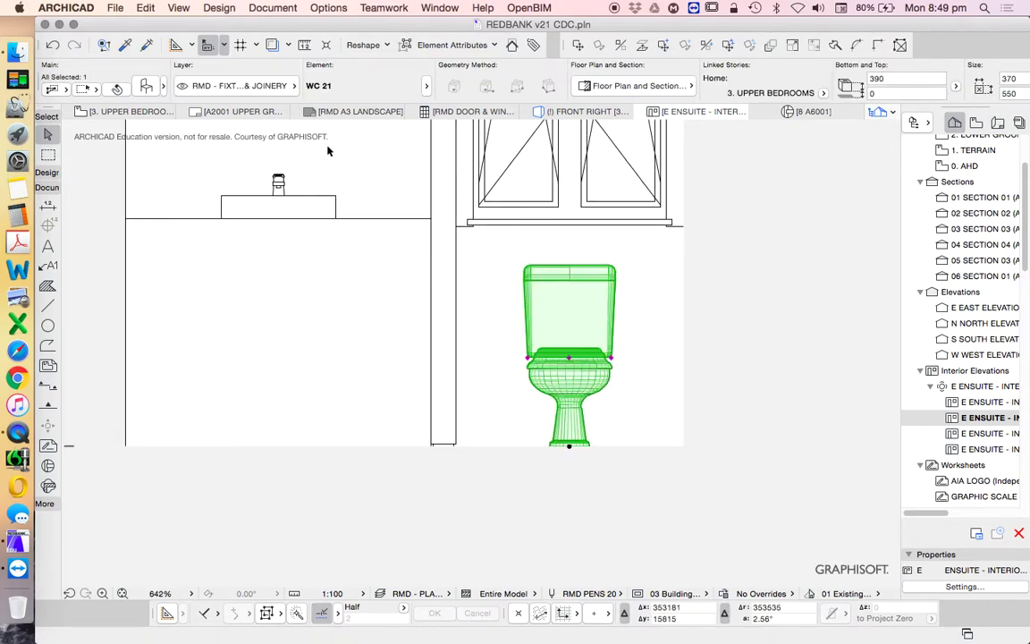
scroll(509, 335, down, 4)
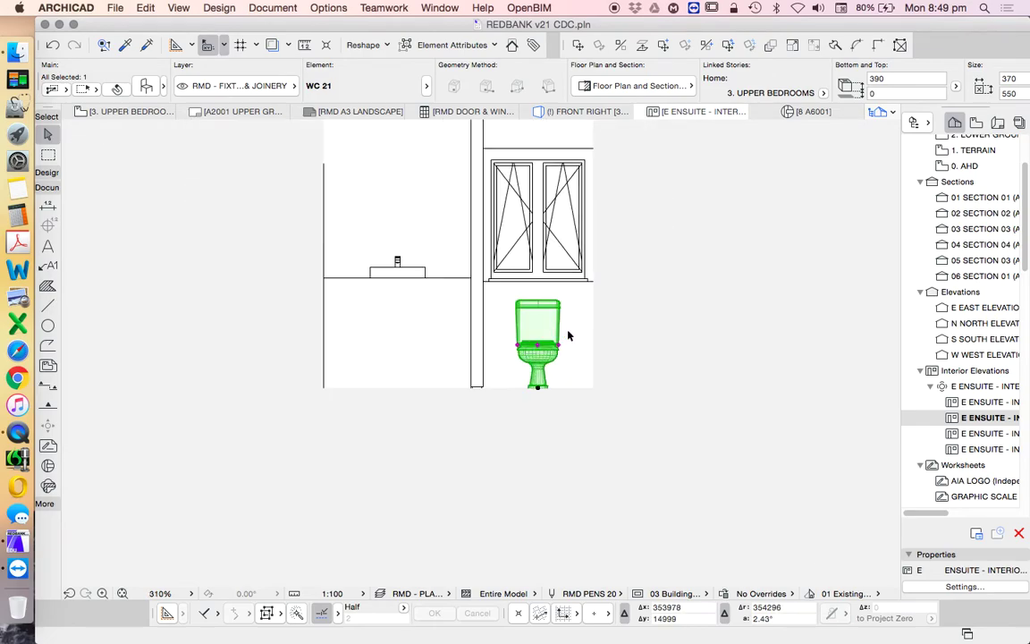
scroll(528, 347, down, 2)
scroll(525, 385, up, 4)
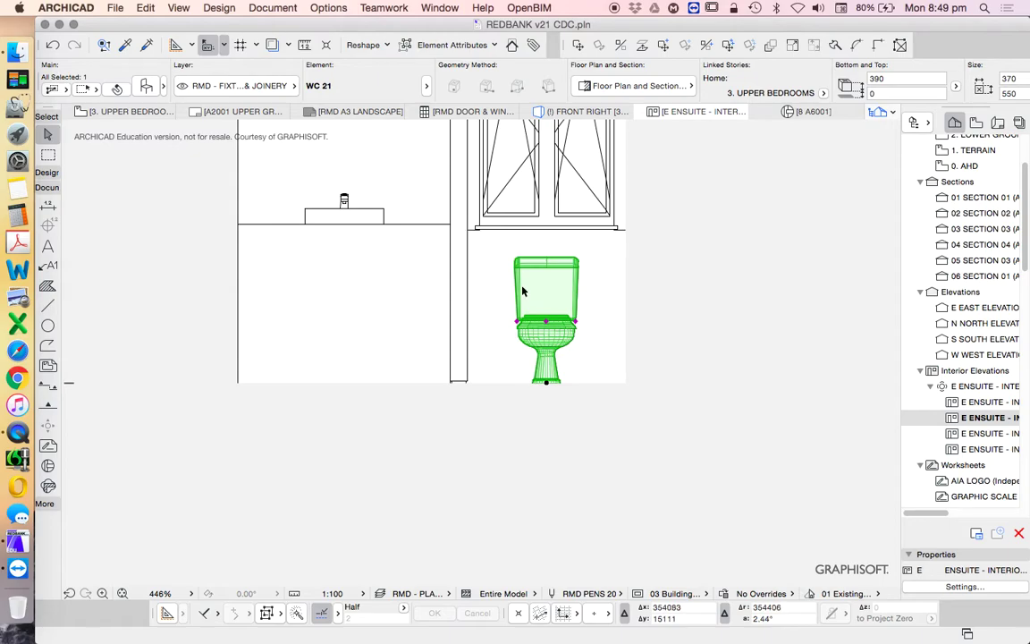
Review the toilet's cistern type options without changing them, then clear the LINE library search.
click(146, 86)
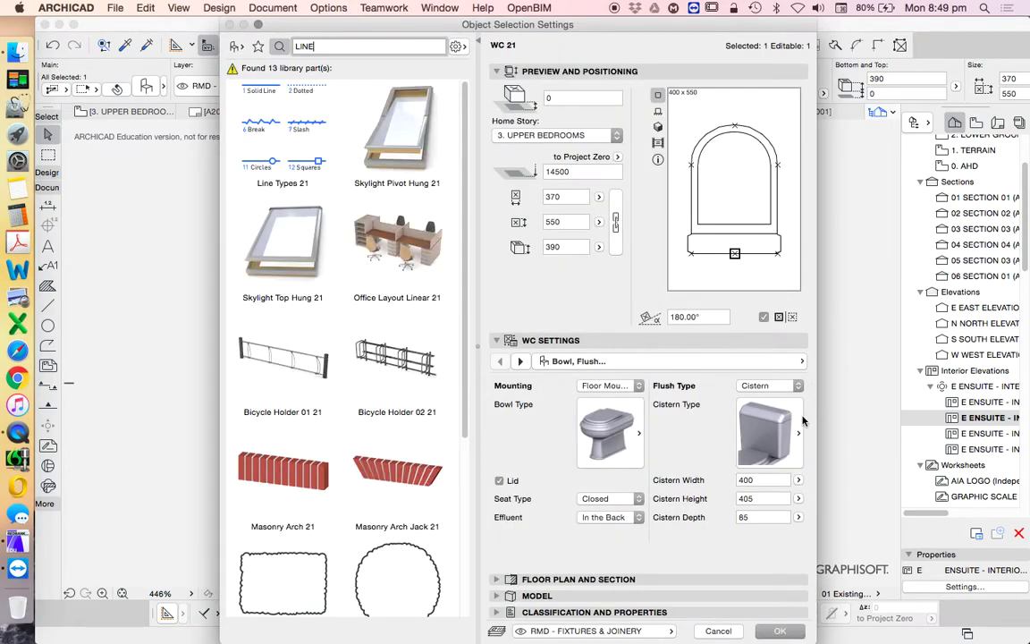
click(761, 424)
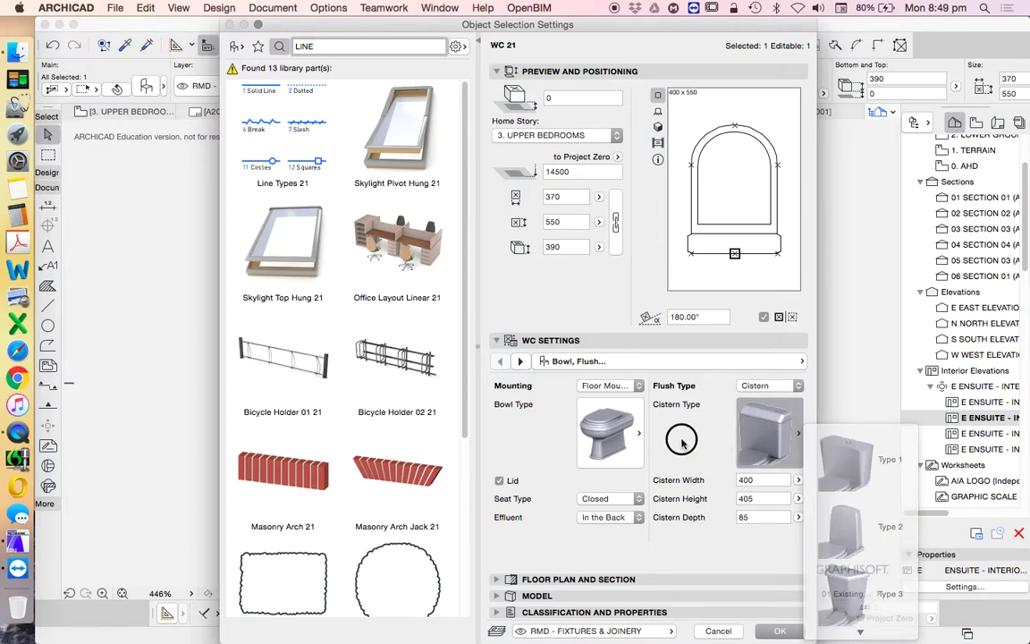
click(574, 402)
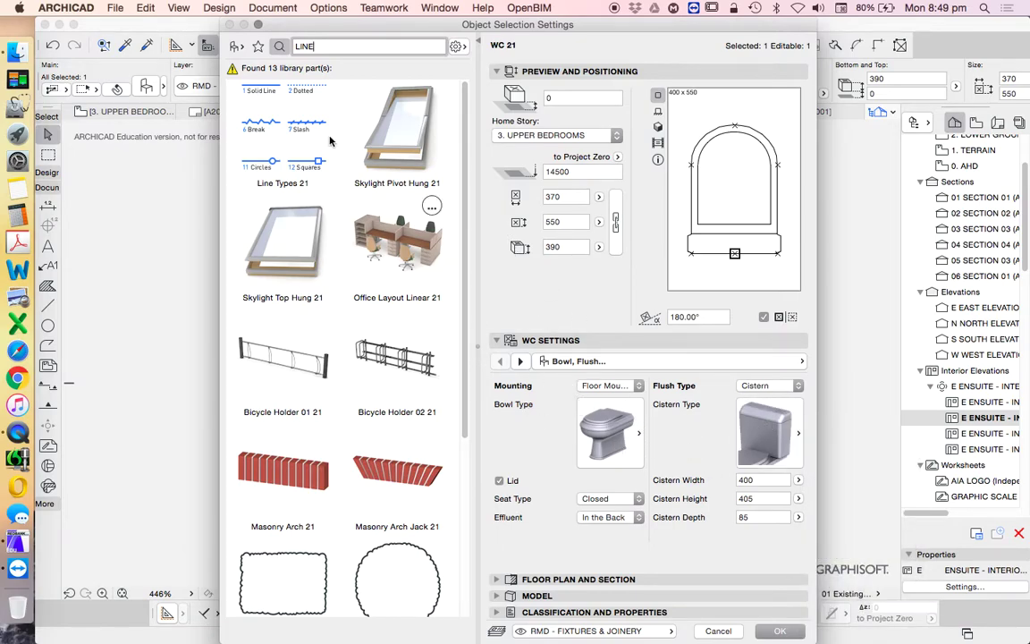
click(281, 44)
key(BackSpace)
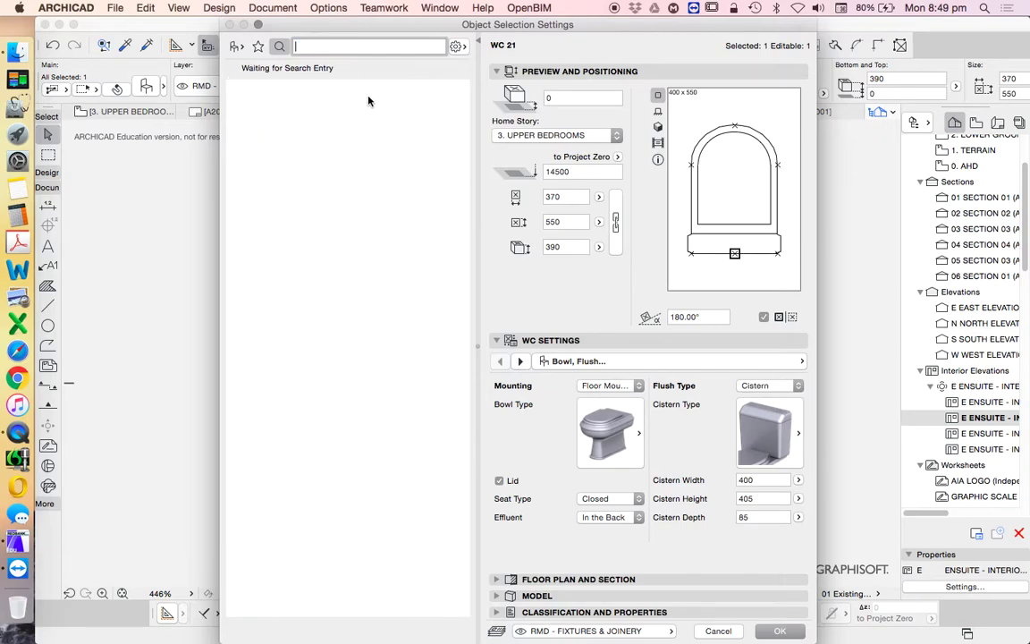
click(236, 45)
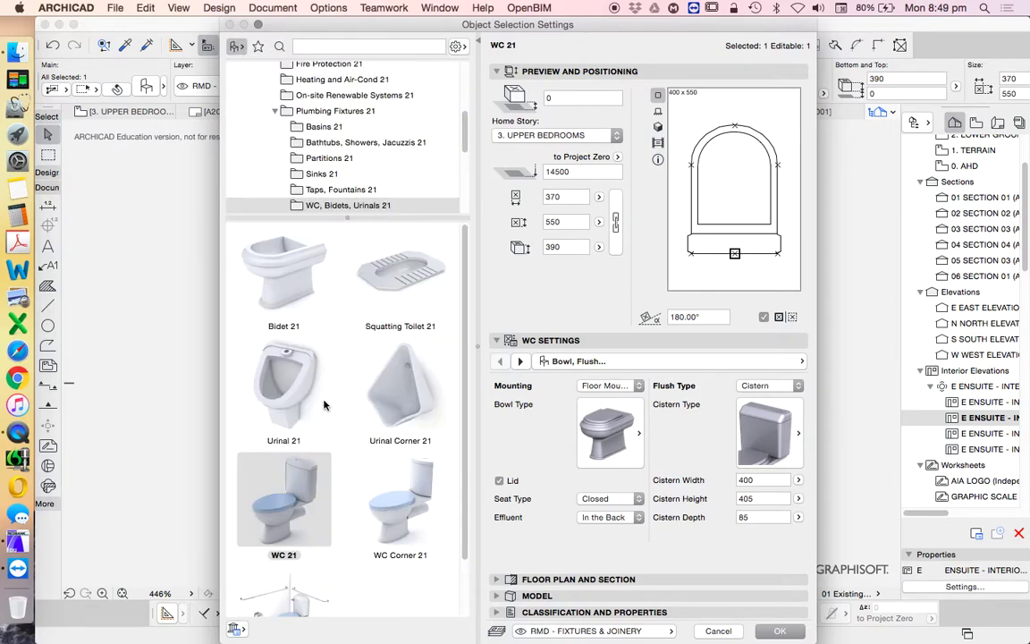
Swap the WC for Bidet 21 and set it to Wall Hung.
click(271, 277)
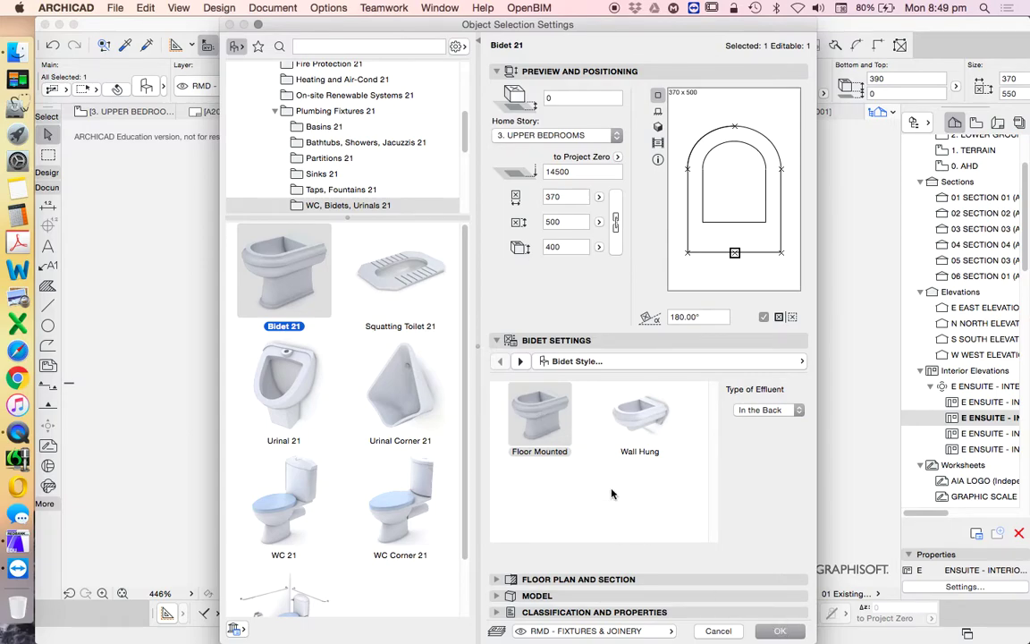
click(796, 632)
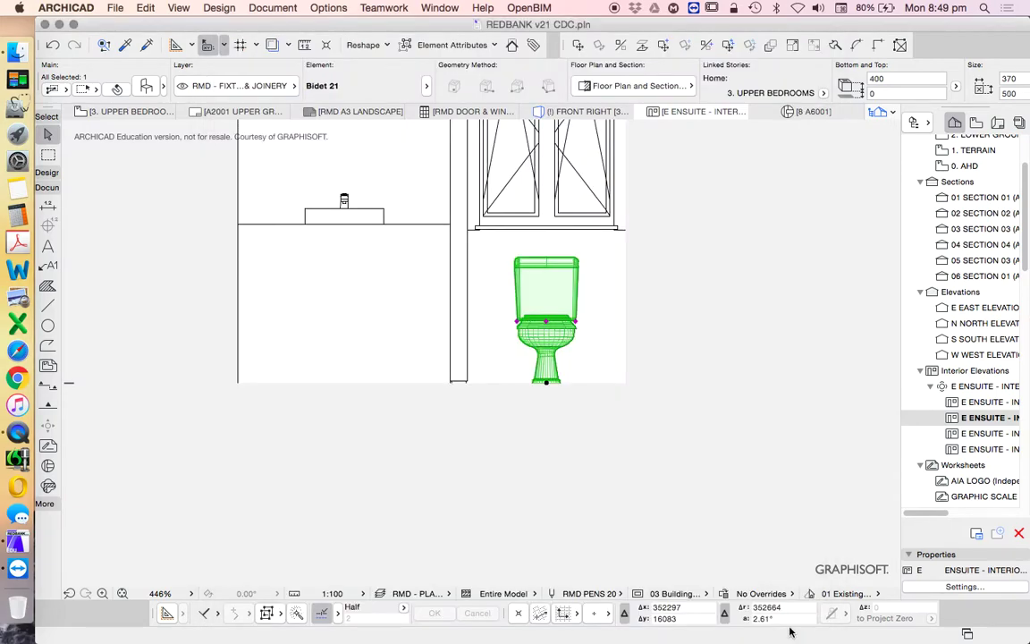
click(143, 85)
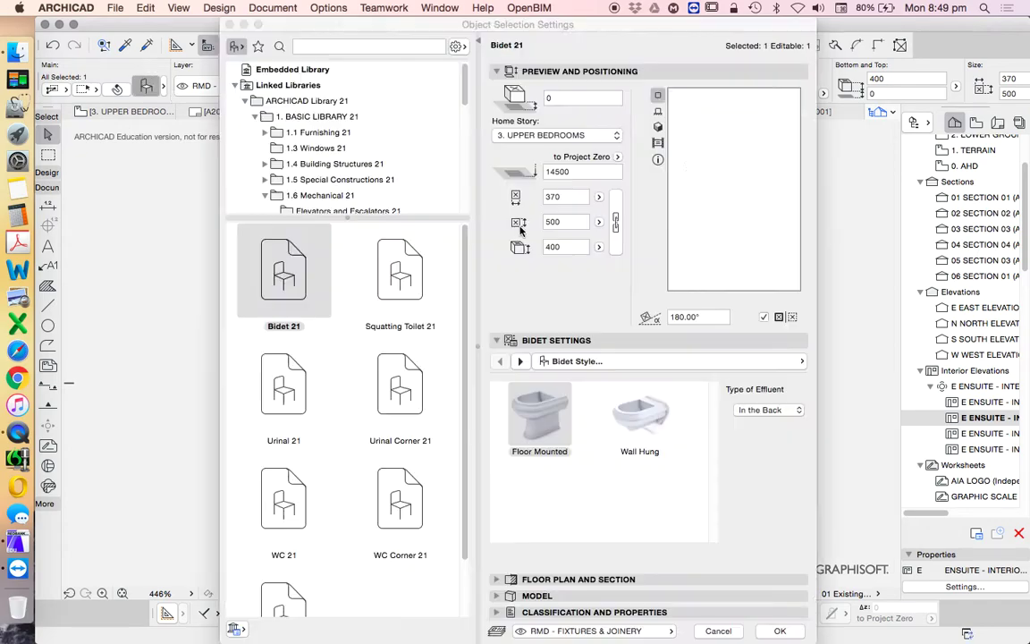
click(655, 434)
click(780, 630)
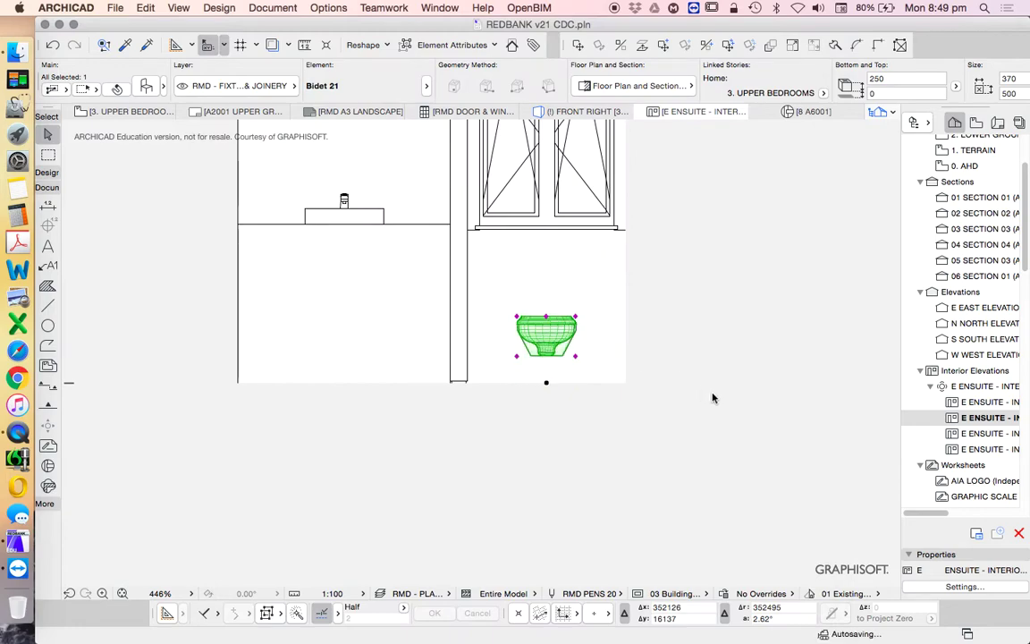
Recheck the bidet's settings pages, apply them unchanged, then select the basin.
click(146, 86)
click(626, 362)
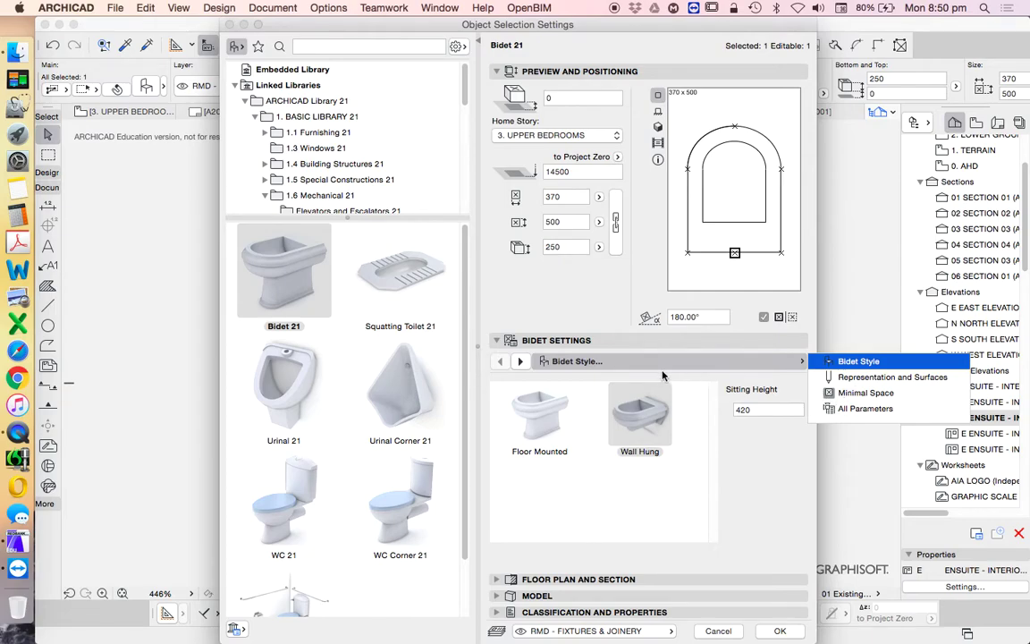
click(739, 464)
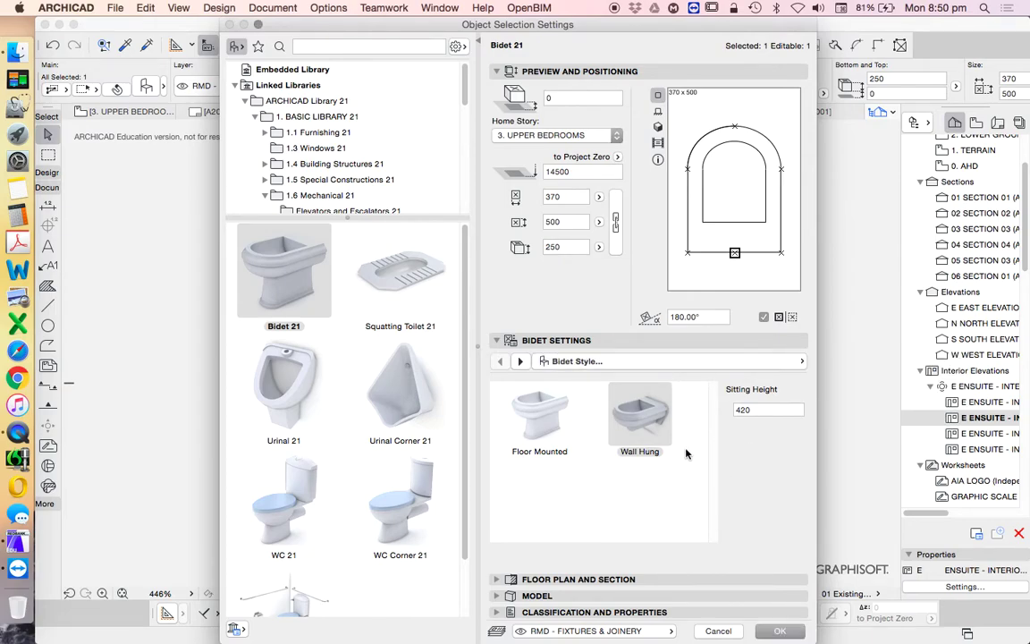
click(780, 630)
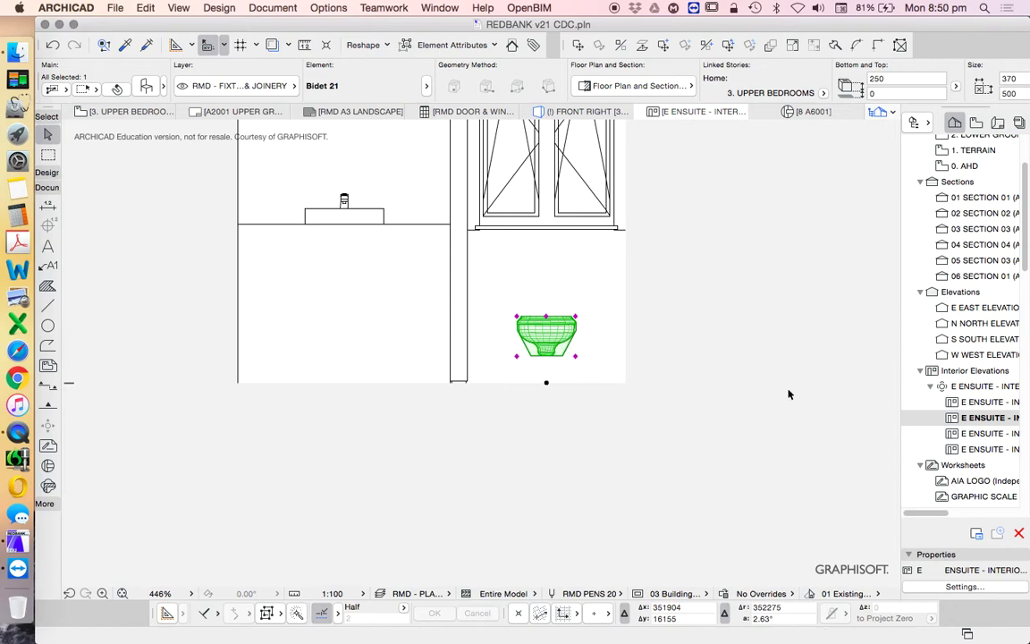
click(674, 346)
scroll(603, 325, down, 3)
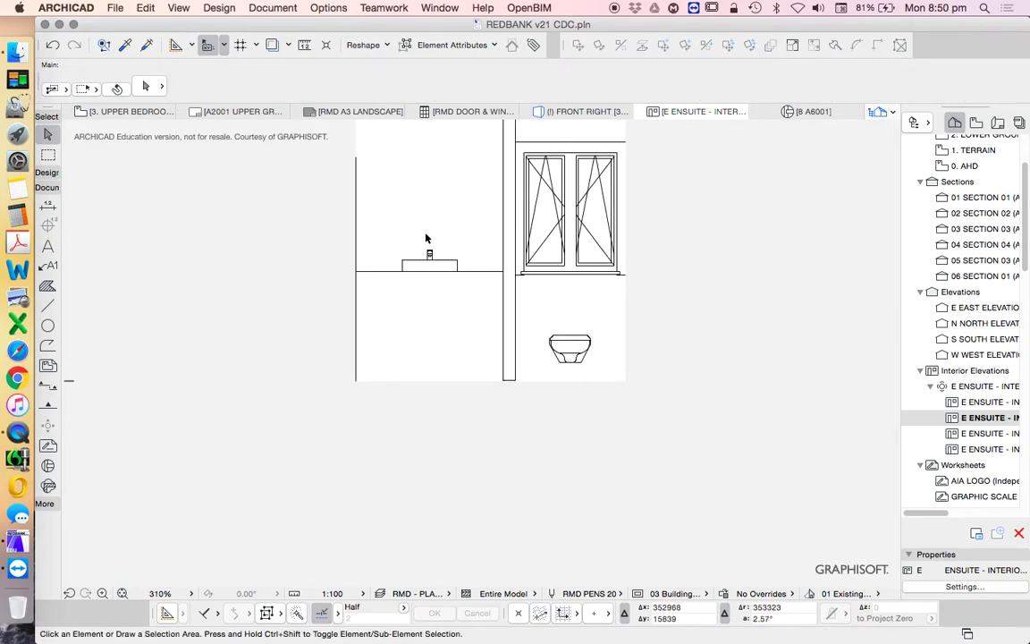
scroll(450, 262, up, 3)
click(466, 267)
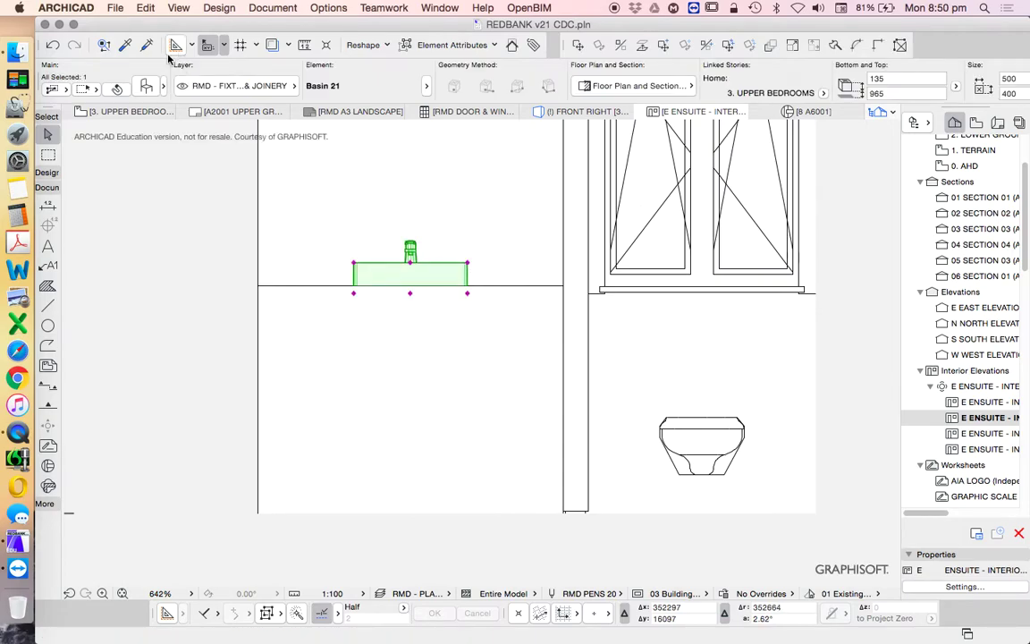
Move the basin up by 35 so it sits at 1000.
key(super+t)
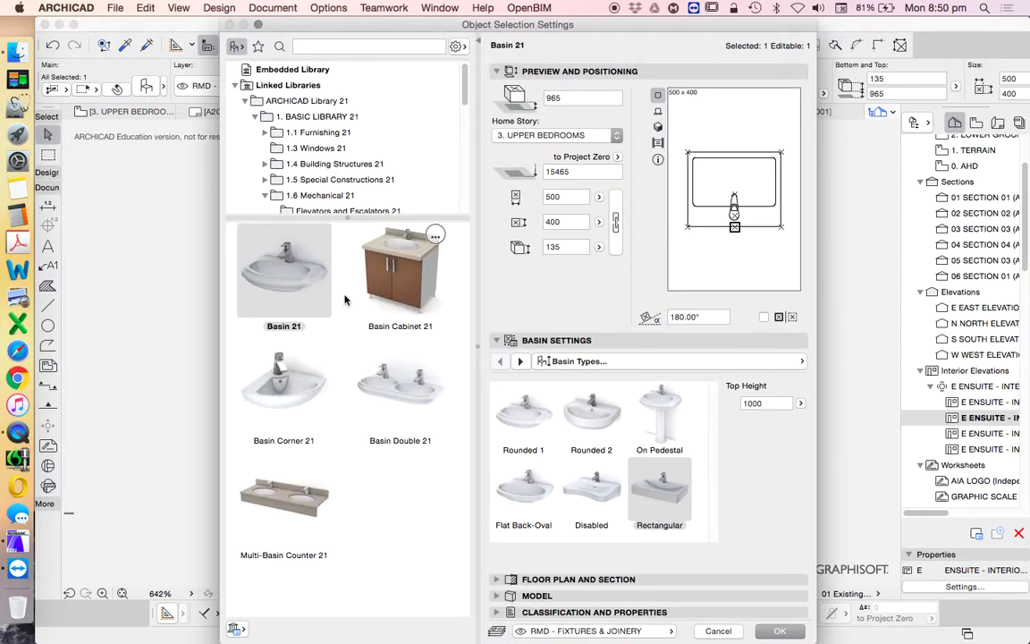
key(Escape)
click(458, 294)
click(462, 293)
drag(466, 293, 467, 273)
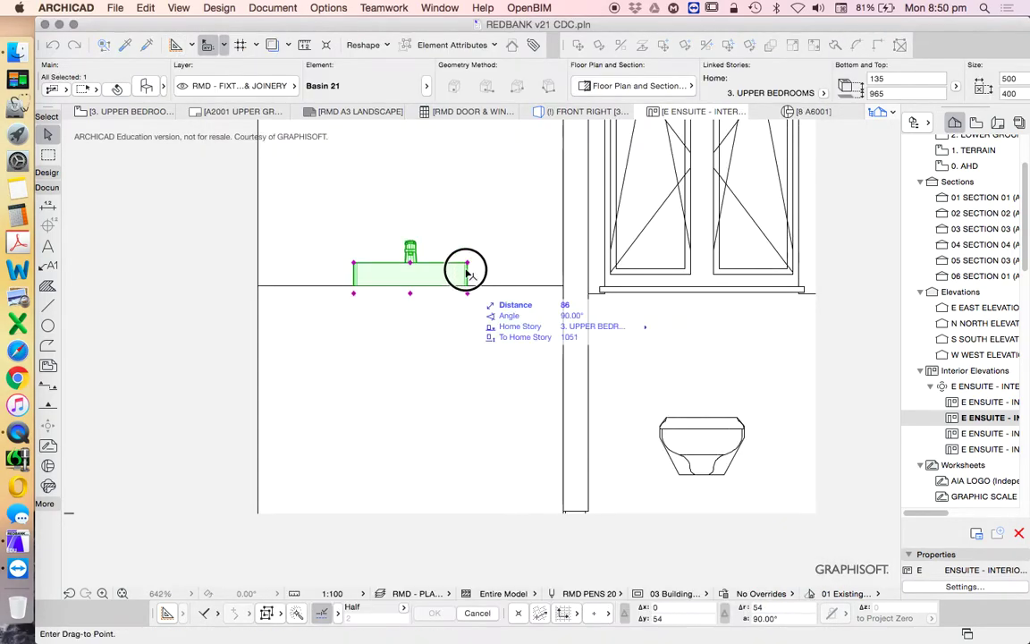
click(586, 292)
scroll(506, 286, down, 3)
Go to the Tap Styles page of the basin's settings and try the Two Handle Mixer tap.
click(440, 253)
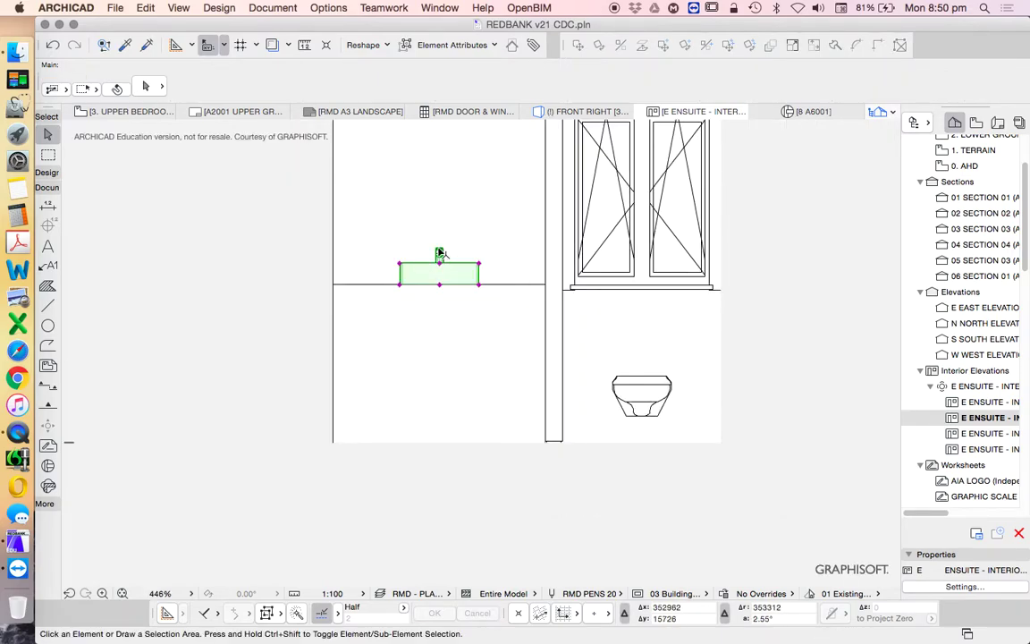
click(134, 80)
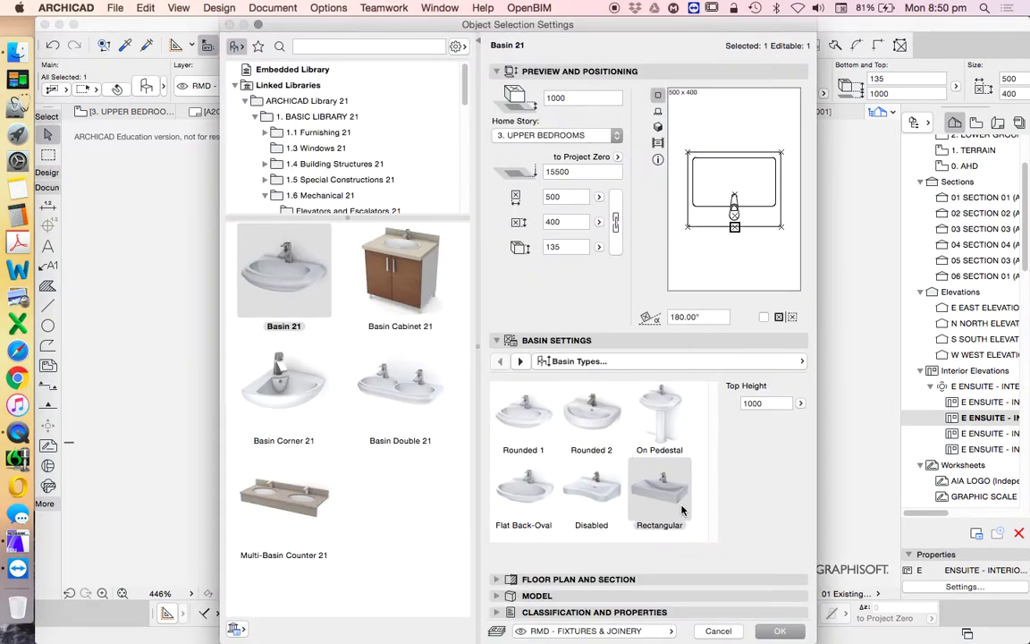
click(801, 361)
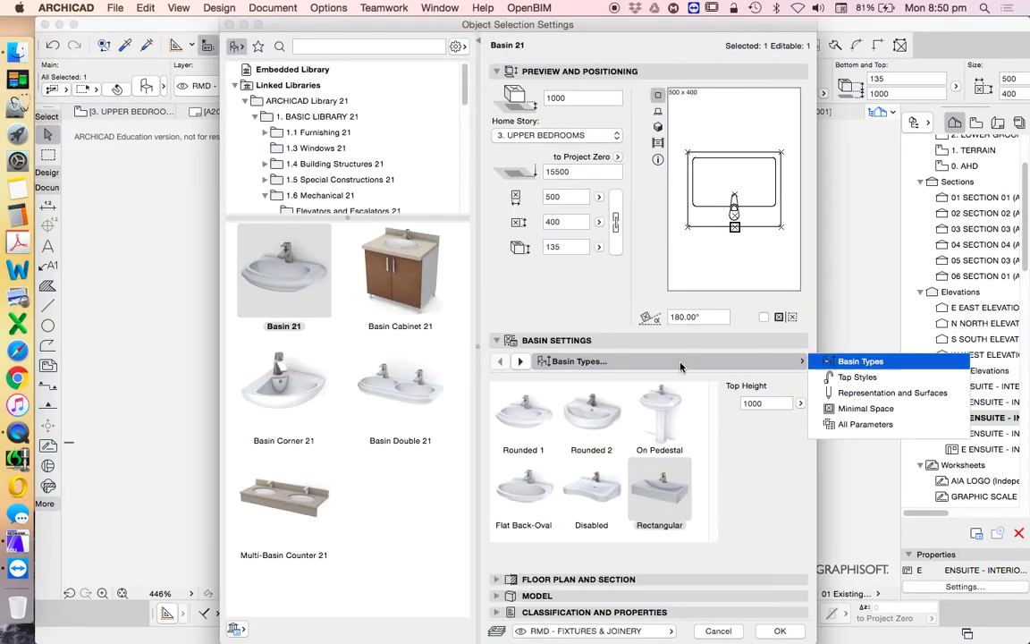
click(856, 377)
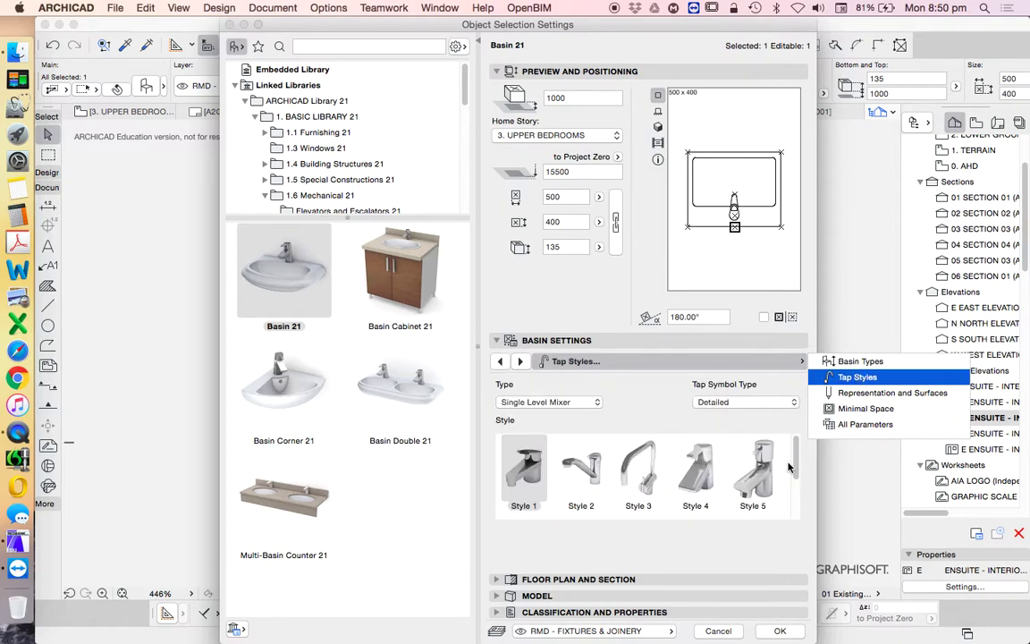
drag(794, 465, 795, 491)
click(560, 403)
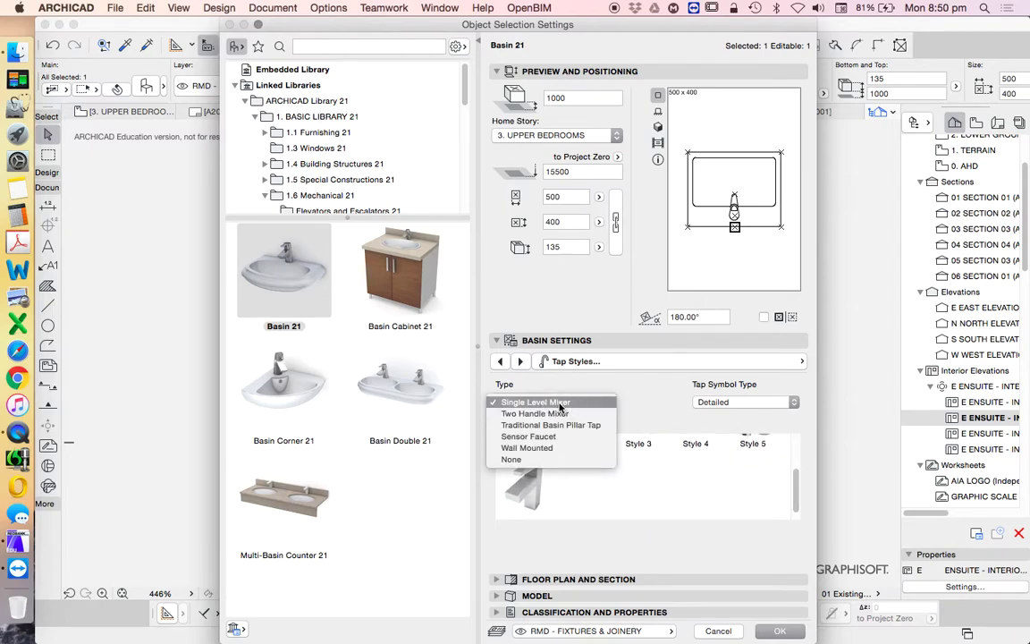
click(559, 414)
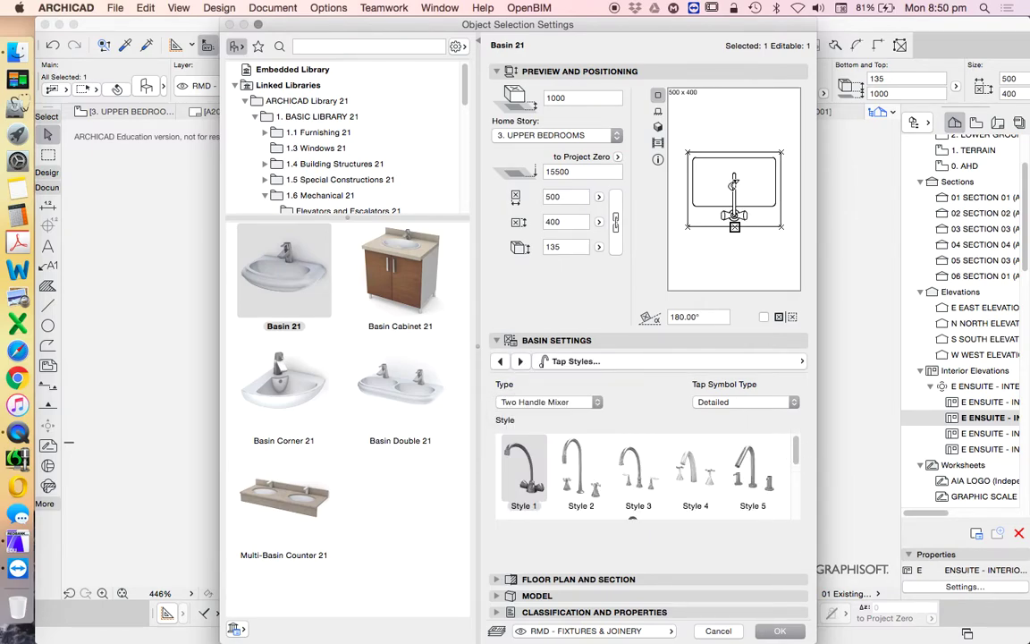
Try the Pillar, Sensor and Wall Mounted taps, then set tap type to None and apply.
scroll(751, 503, down, 2)
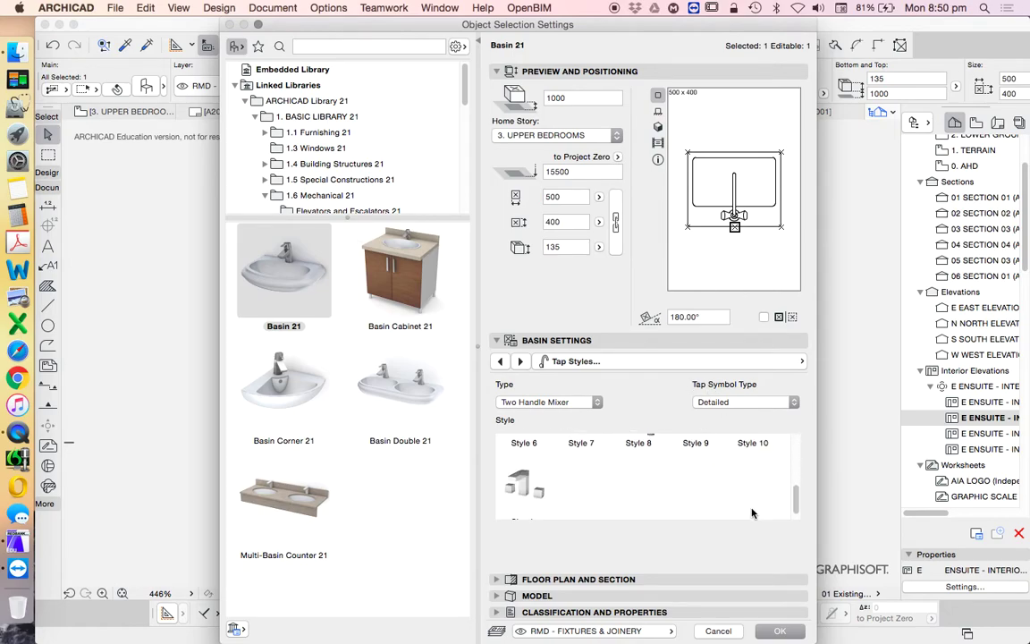
scroll(715, 500, down, 2)
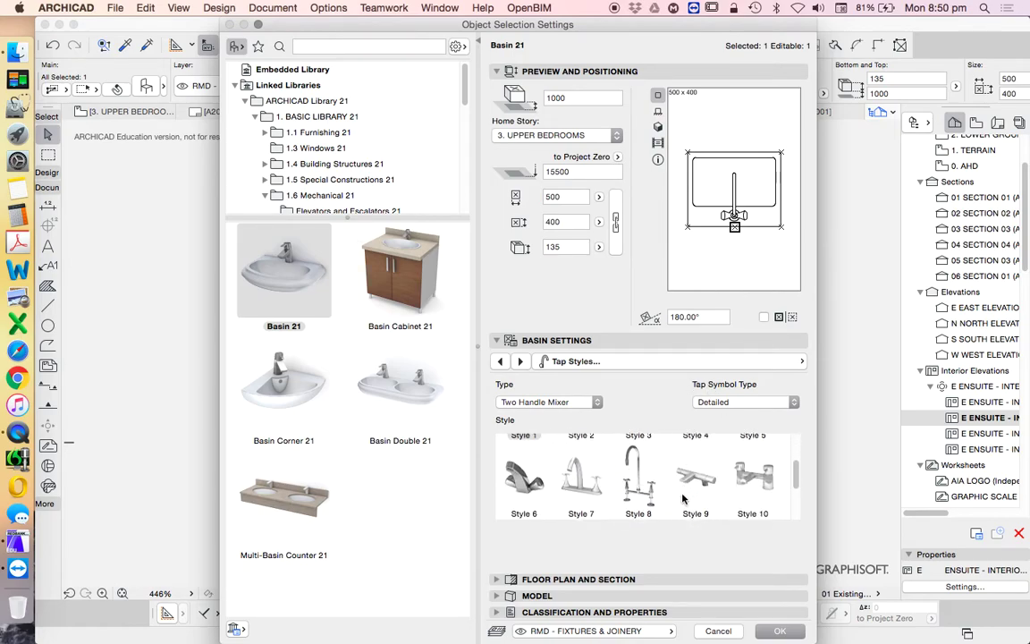
click(586, 403)
click(577, 413)
click(574, 403)
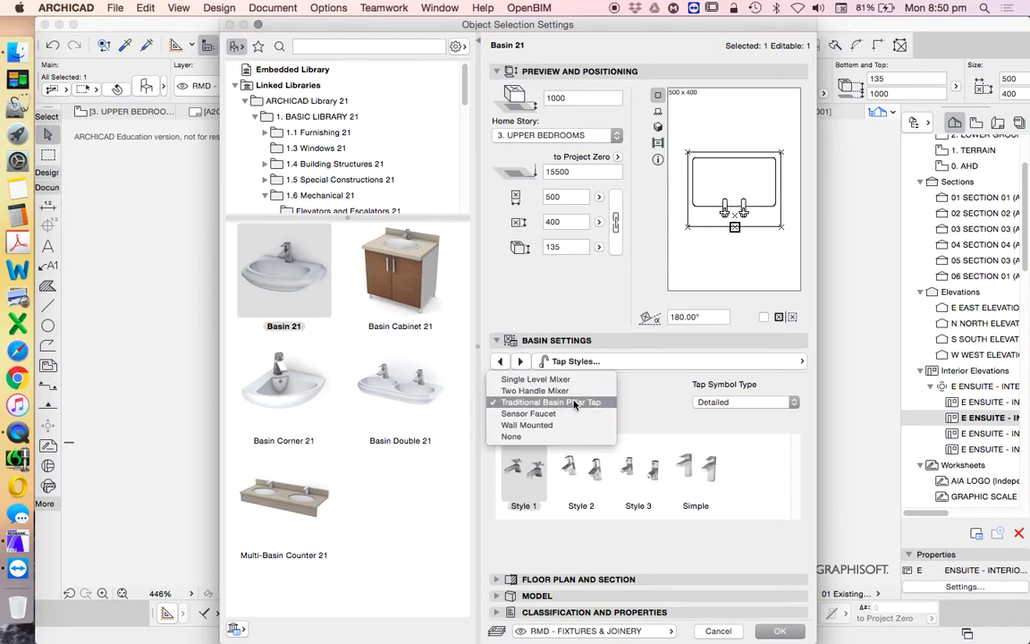
click(569, 414)
click(576, 402)
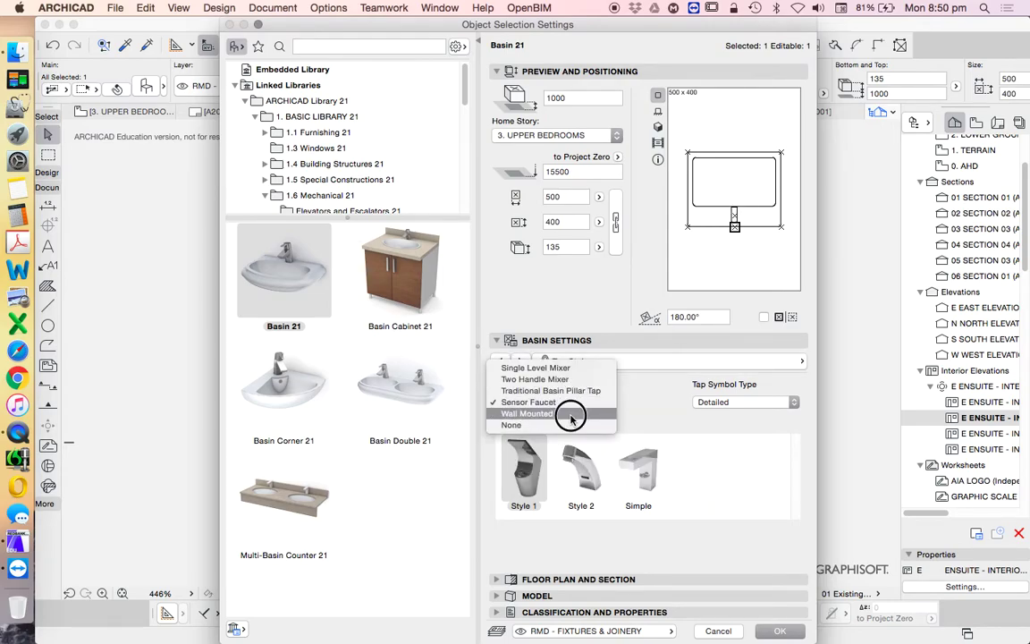
click(579, 415)
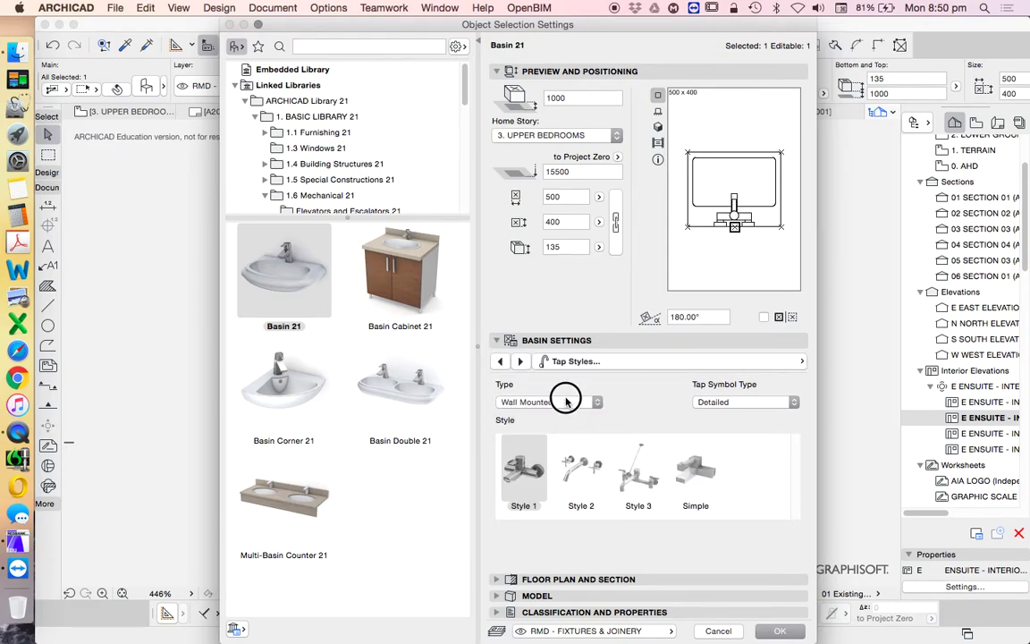
click(566, 403)
click(539, 412)
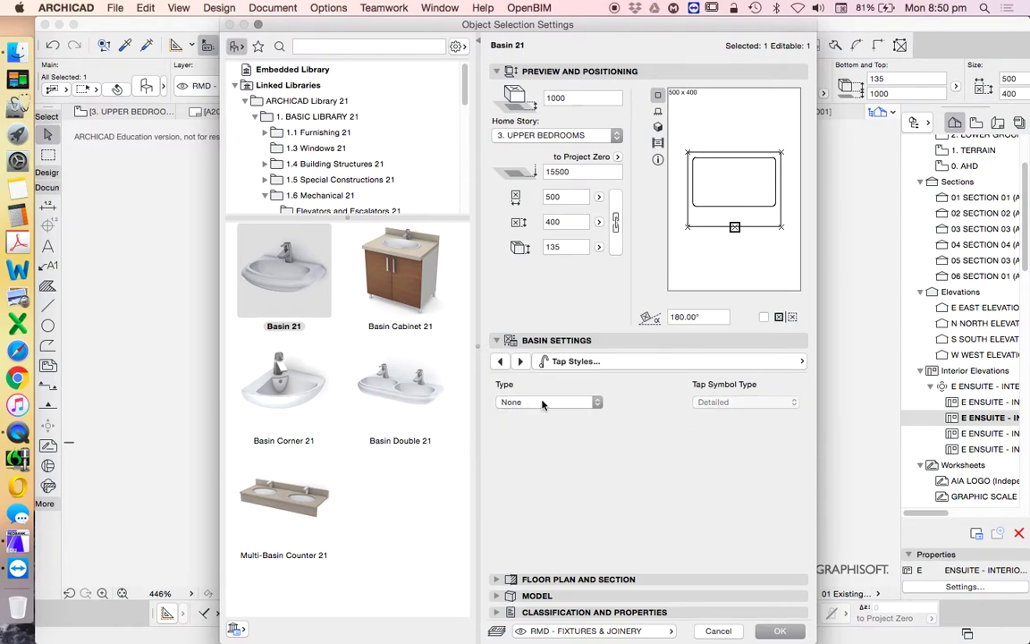
click(780, 630)
click(494, 244)
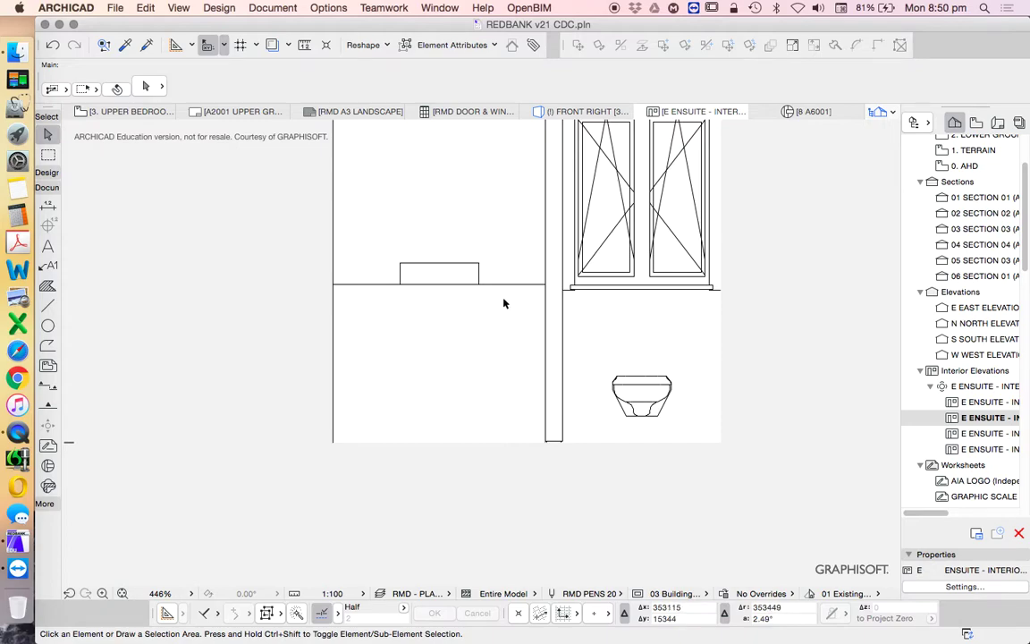
Set the double window's 2D Detail Level to 1:100.
scroll(503, 410, down, 4)
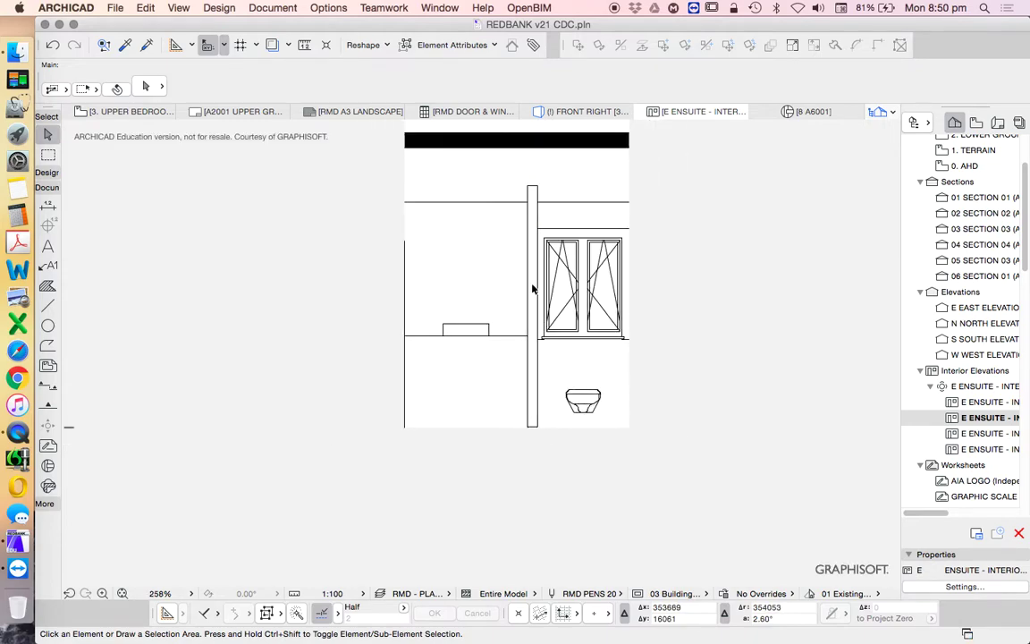
click(576, 243)
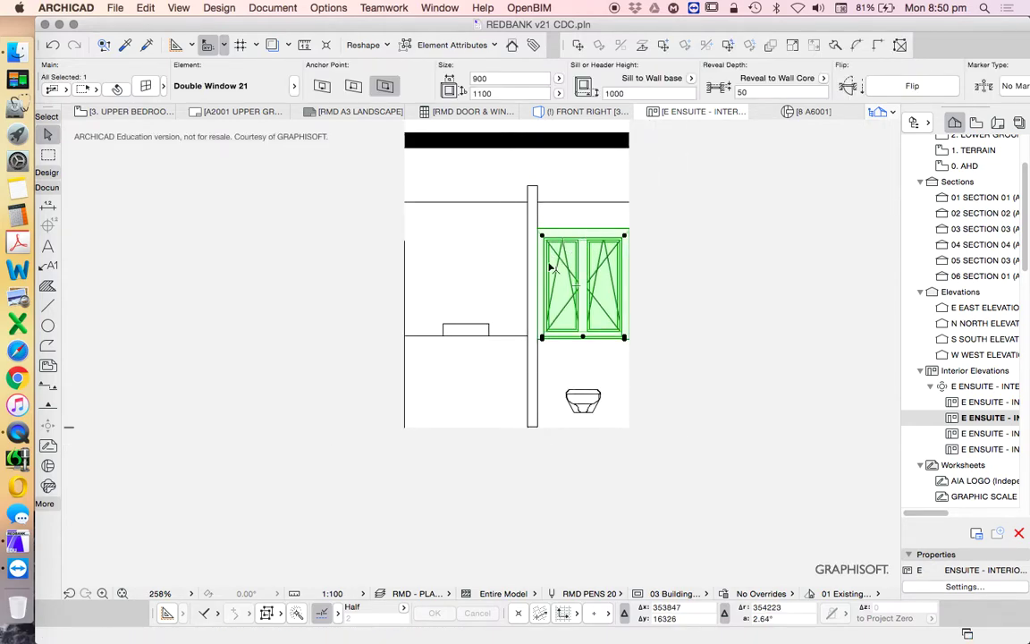
scroll(584, 273, up, 3)
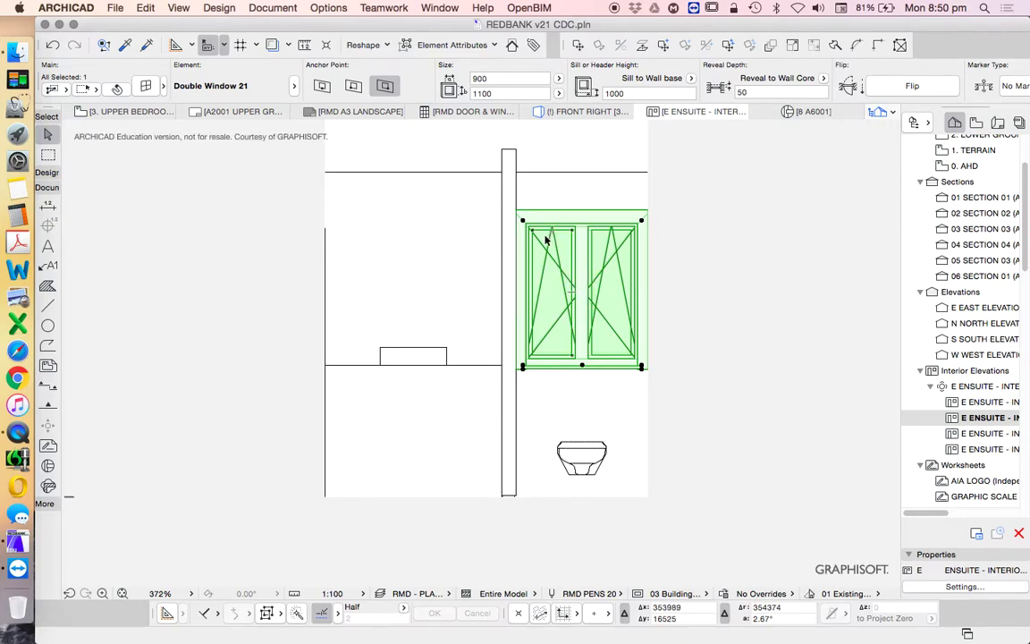
click(147, 86)
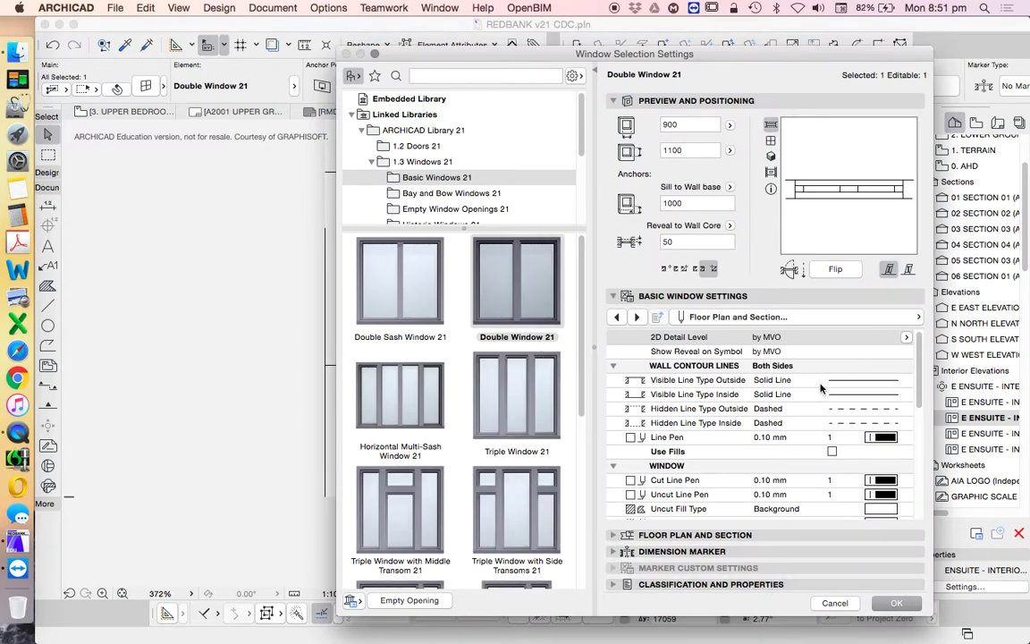
click(906, 338)
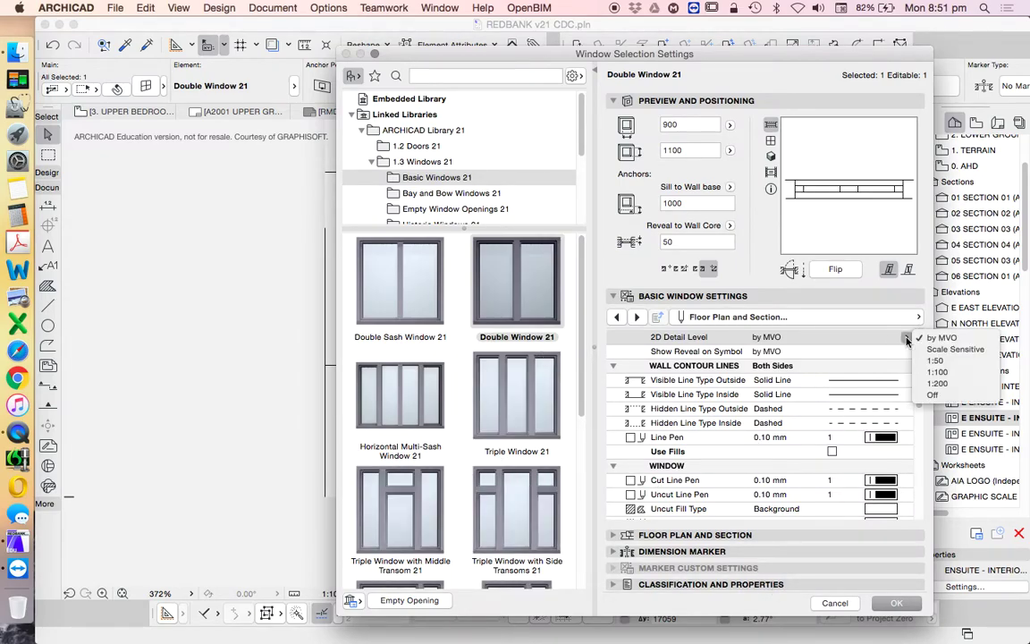
click(937, 371)
key(Return)
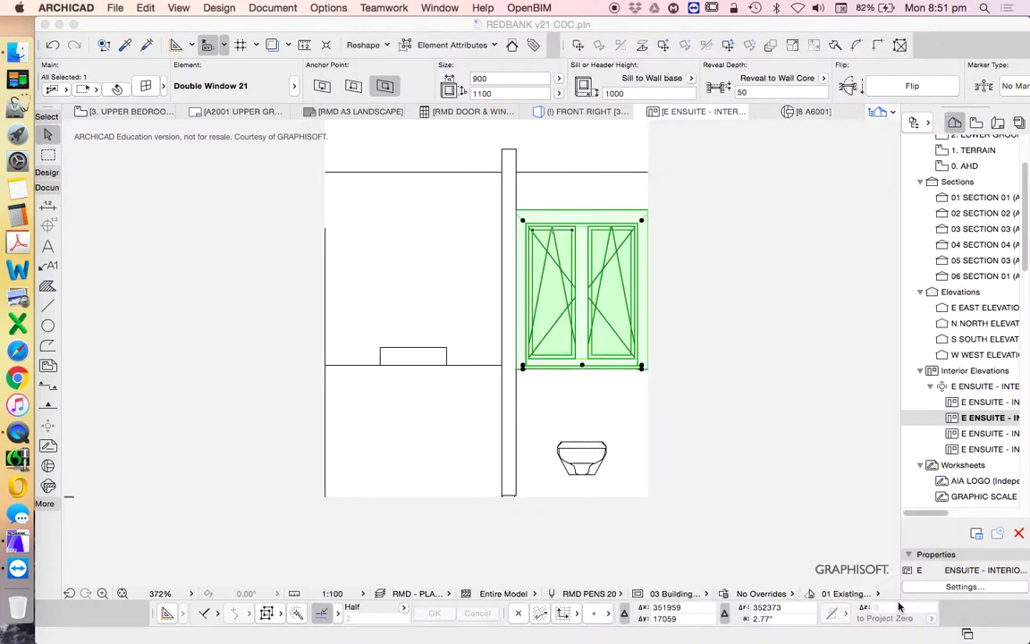
Uncheck 3D Projections Opening Line on the window's Opening Lines page and apply.
click(142, 88)
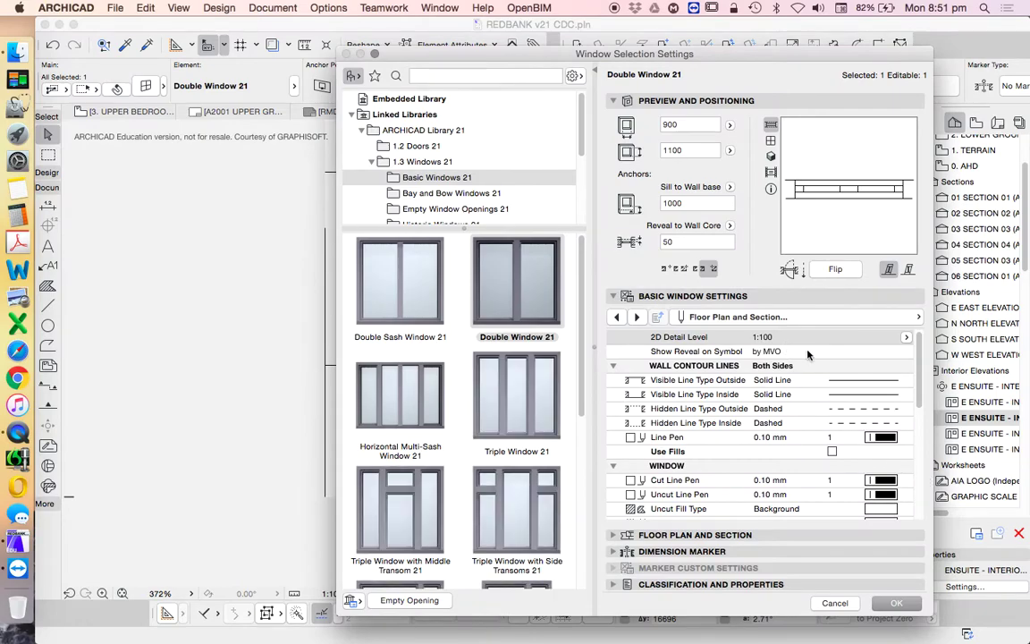
scroll(875, 448, down, 5)
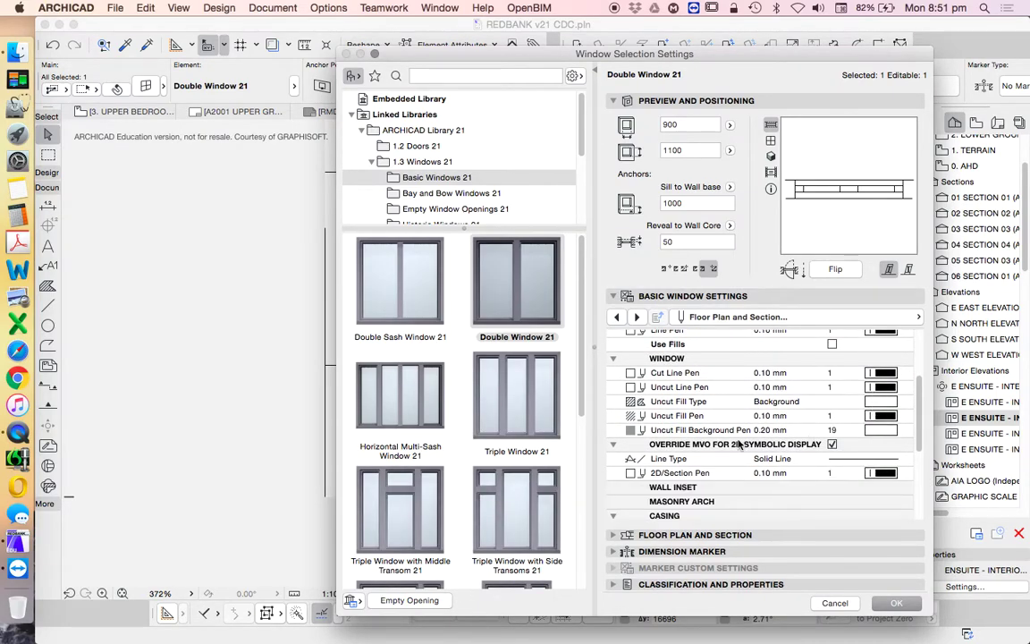
click(788, 317)
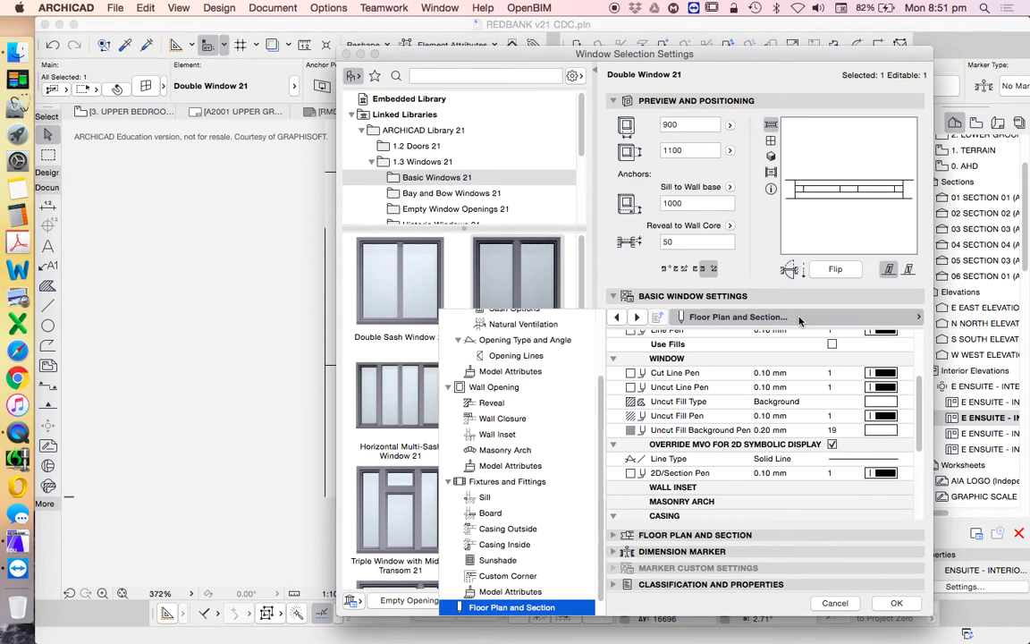
click(523, 356)
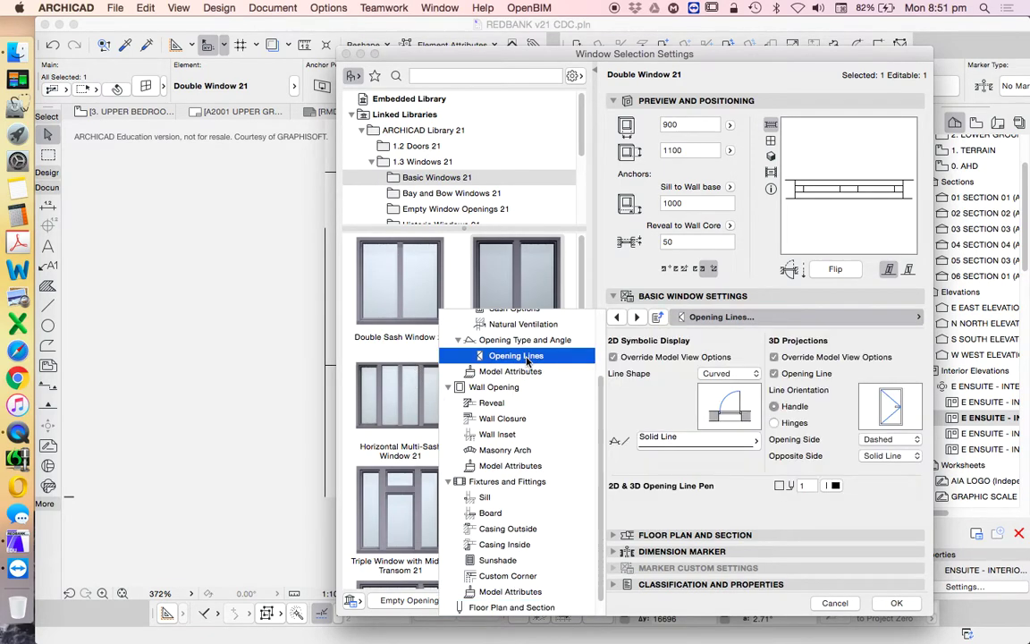
click(794, 375)
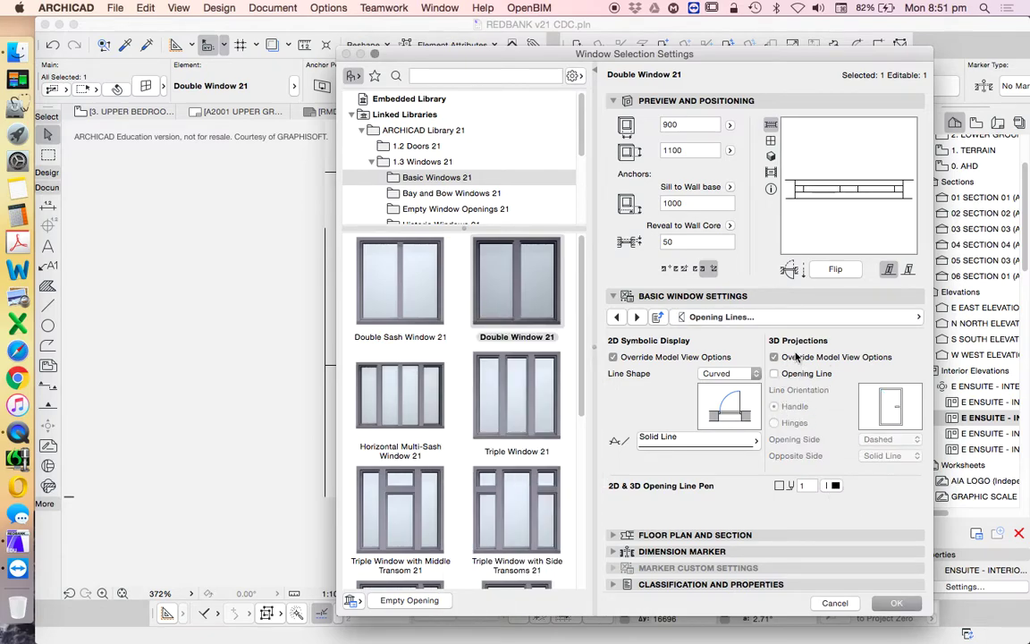
click(892, 606)
Reselect the double window to check its redrawn elevation, then deselect it.
click(719, 290)
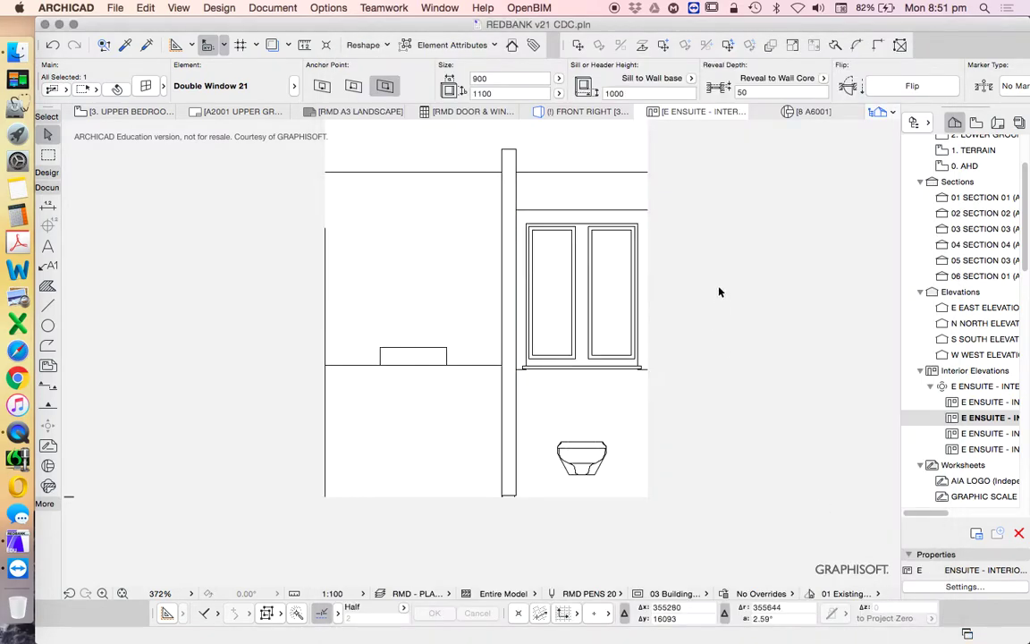
scroll(640, 339, up, 2)
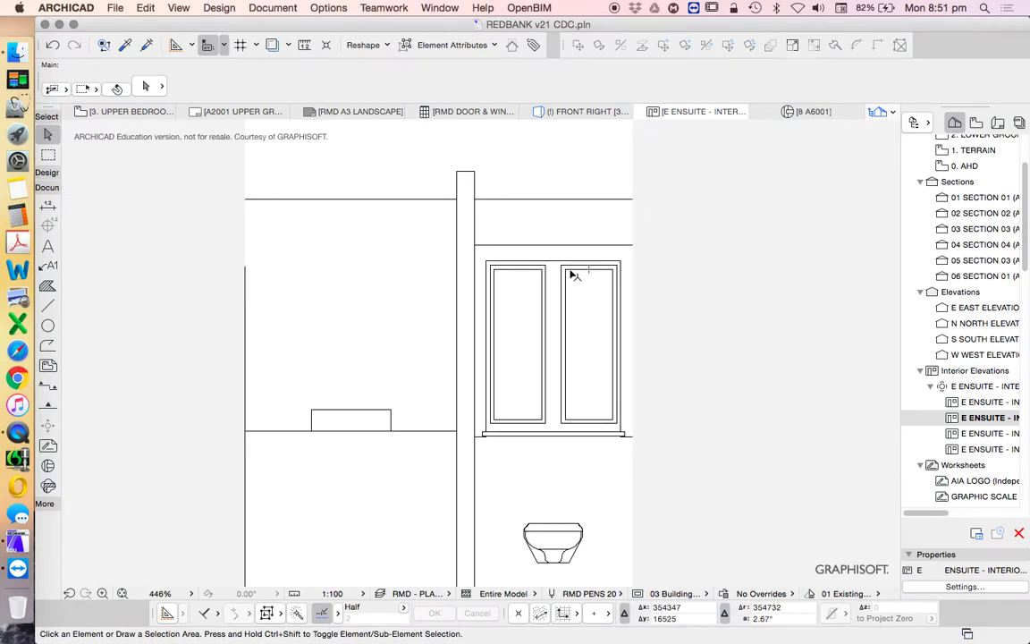
click(523, 257)
scroll(537, 297, down, 2)
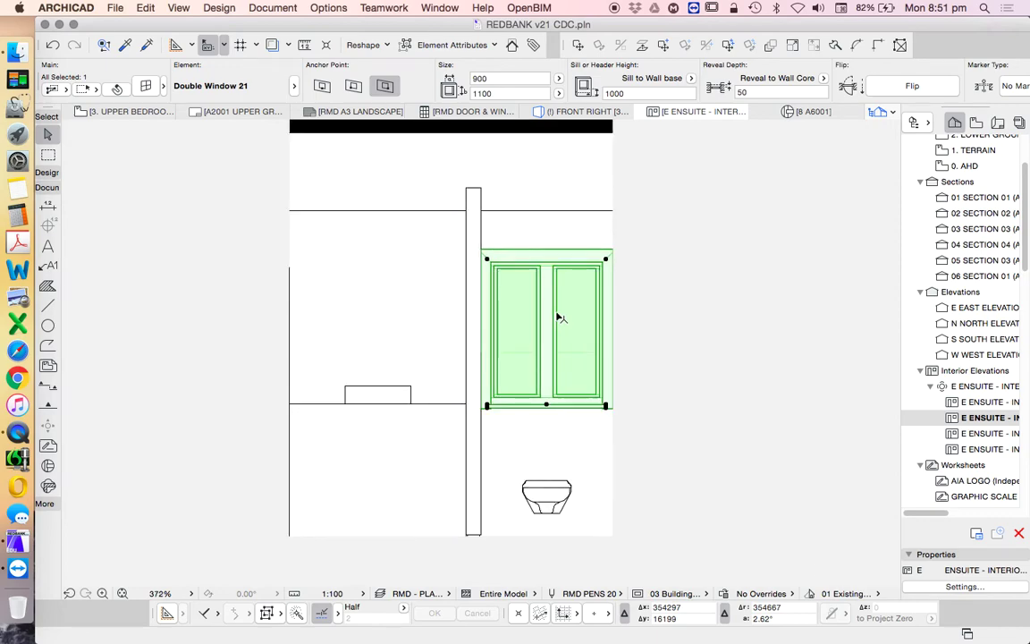
click(651, 298)
scroll(564, 327, down, 5)
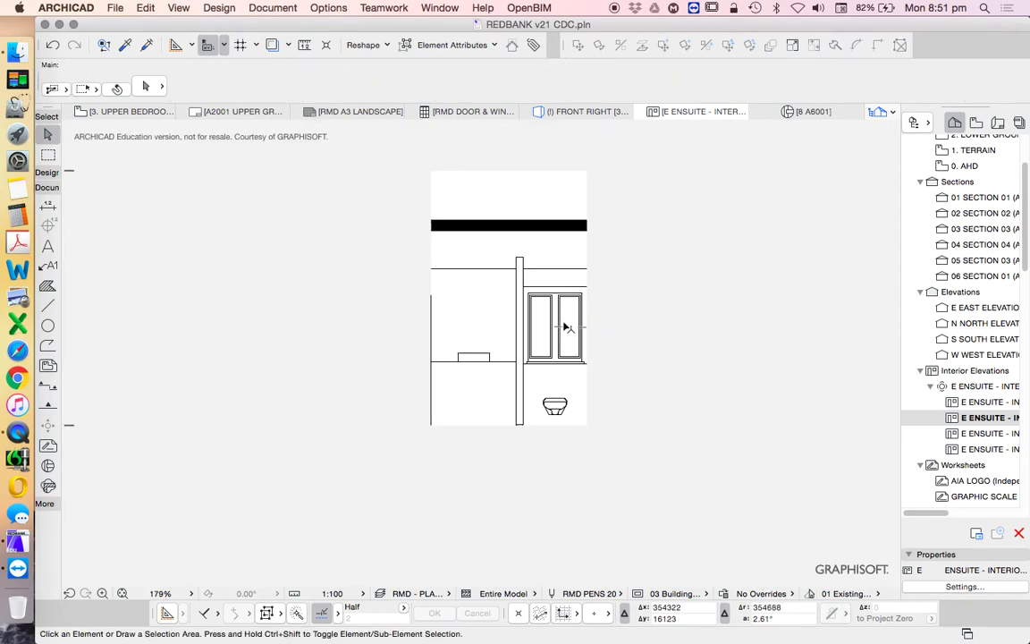
click(492, 228)
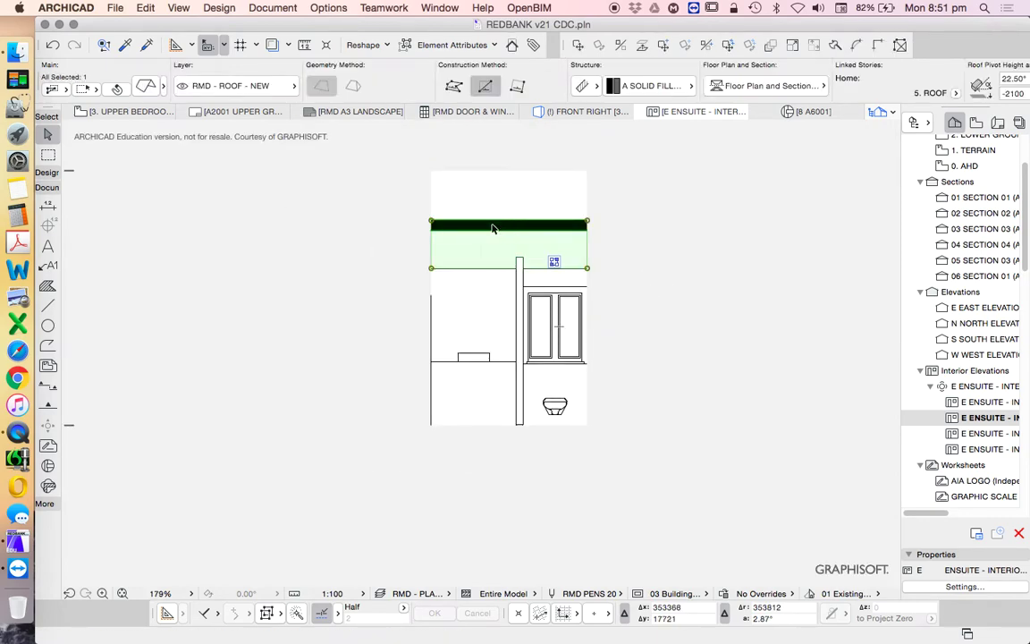
click(612, 245)
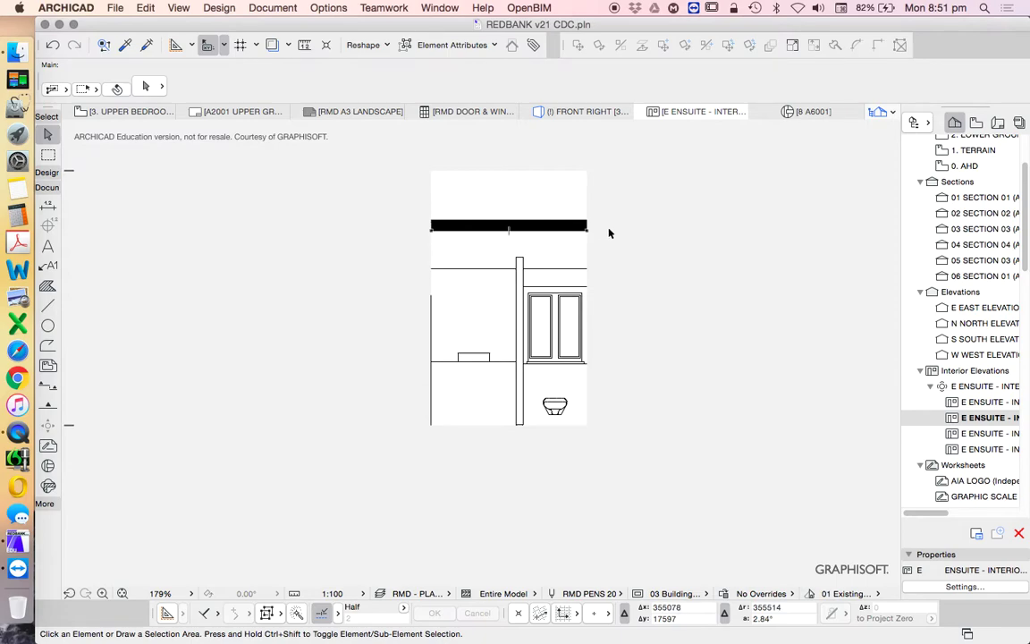
click(582, 225)
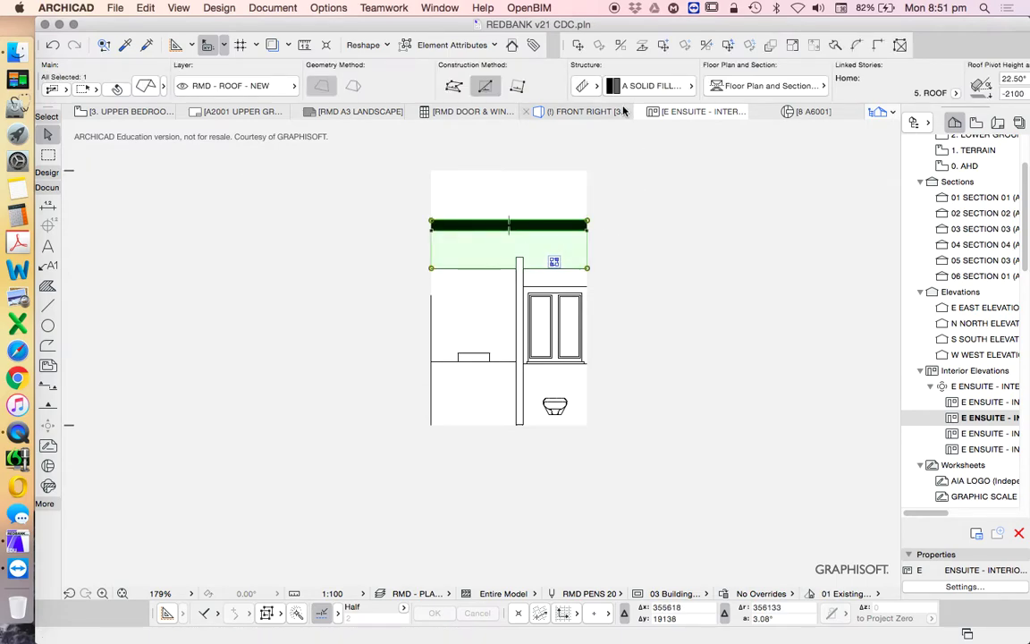
click(143, 89)
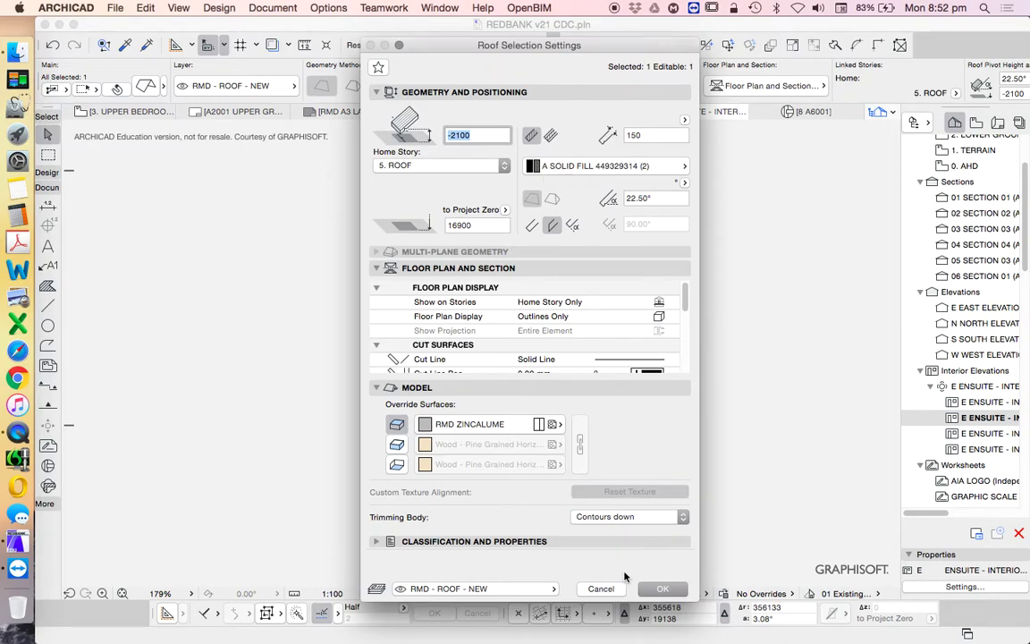
click(659, 588)
click(639, 409)
scroll(554, 404, up, 2)
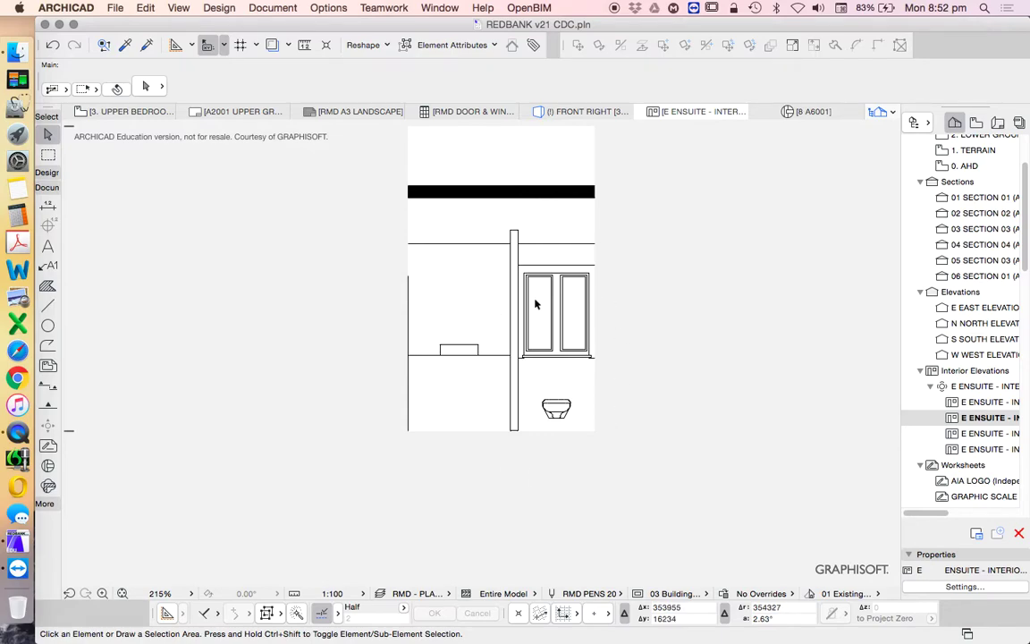
Open the fourth E ENSUITE elevation and try stretching the pocket door, then undo.
double_click(983, 433)
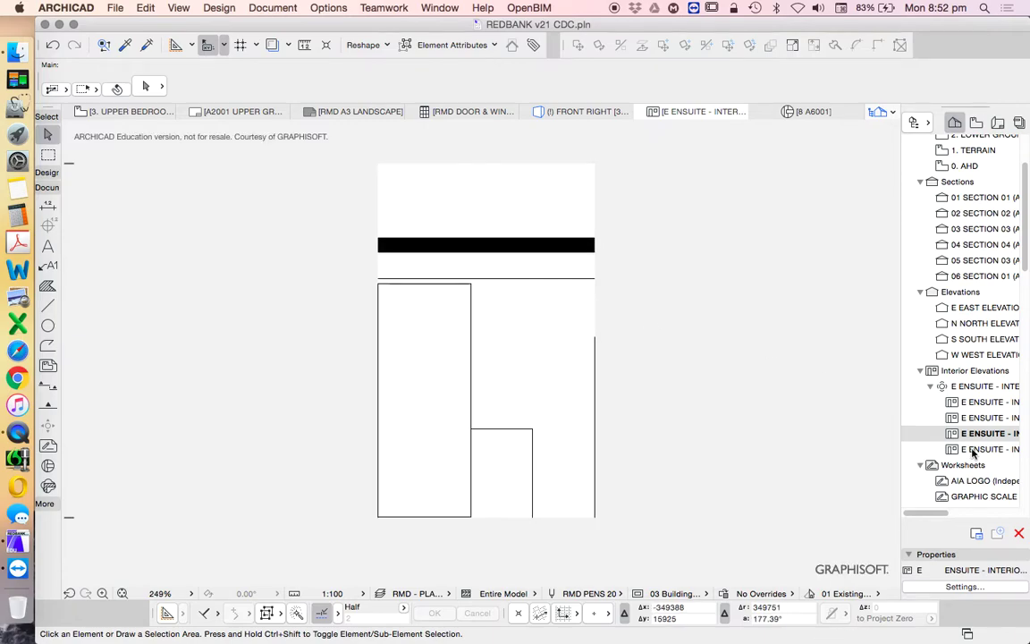
double_click(991, 449)
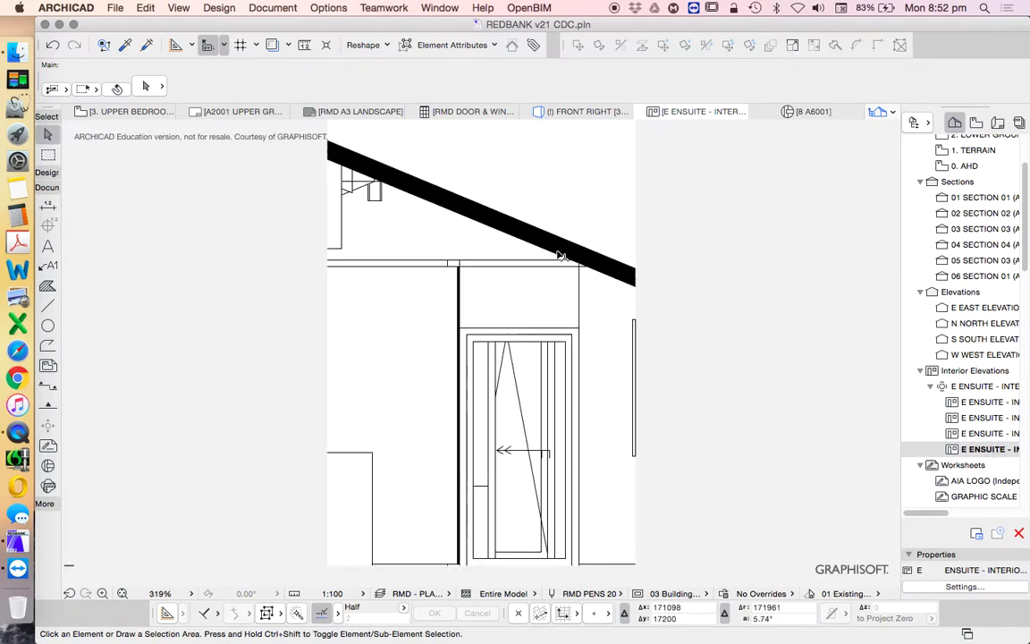
scroll(579, 375, up, 5)
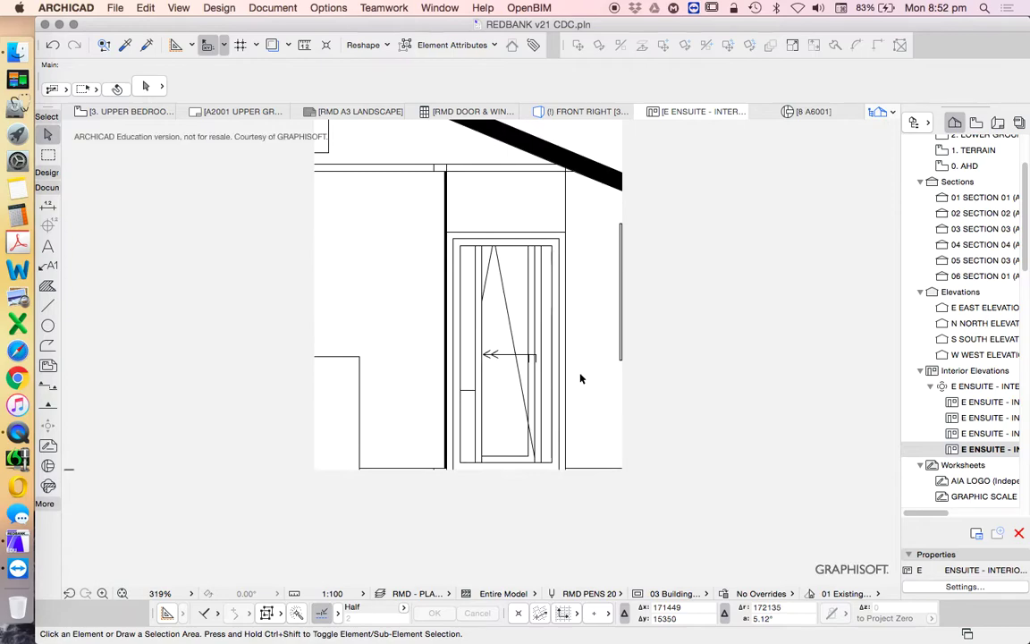
click(488, 356)
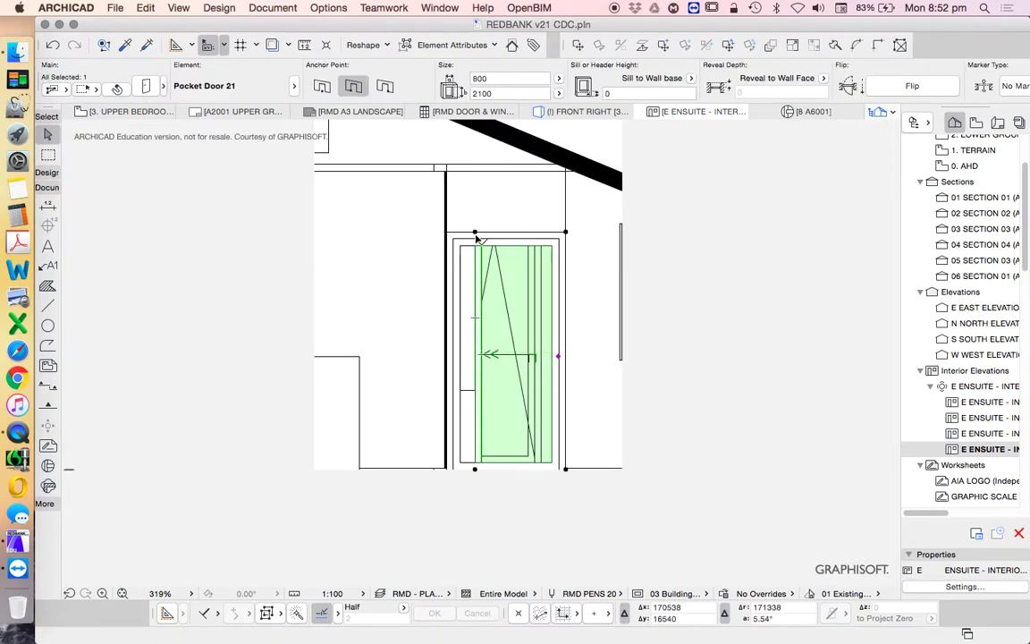
drag(453, 239, 447, 233)
key(super+z)
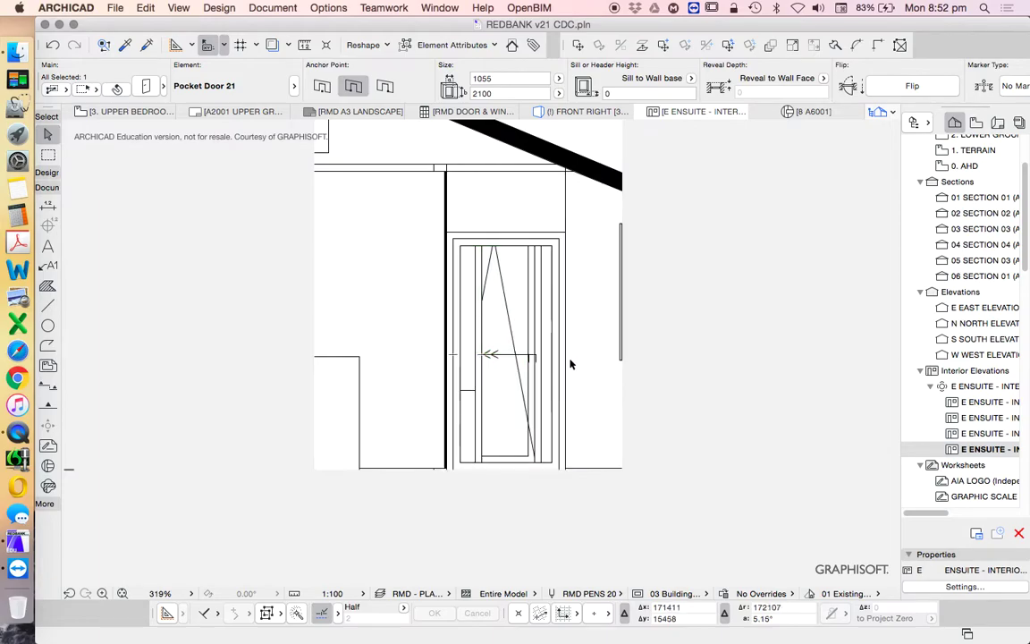
Narrow the pocket door leaf, then stretch it back to the frame's right edge.
click(559, 357)
click(558, 356)
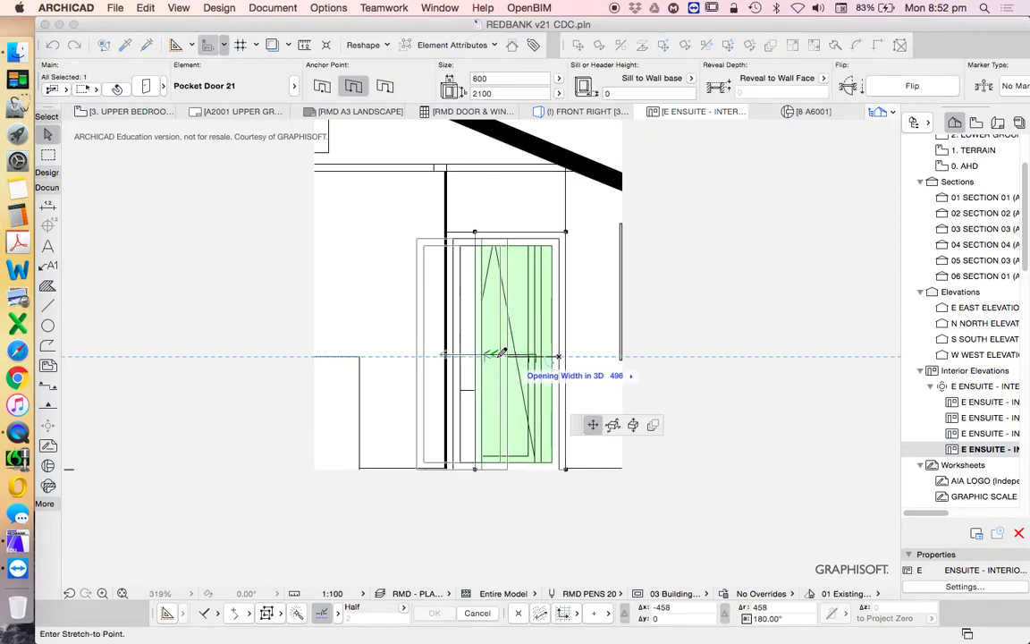
click(527, 357)
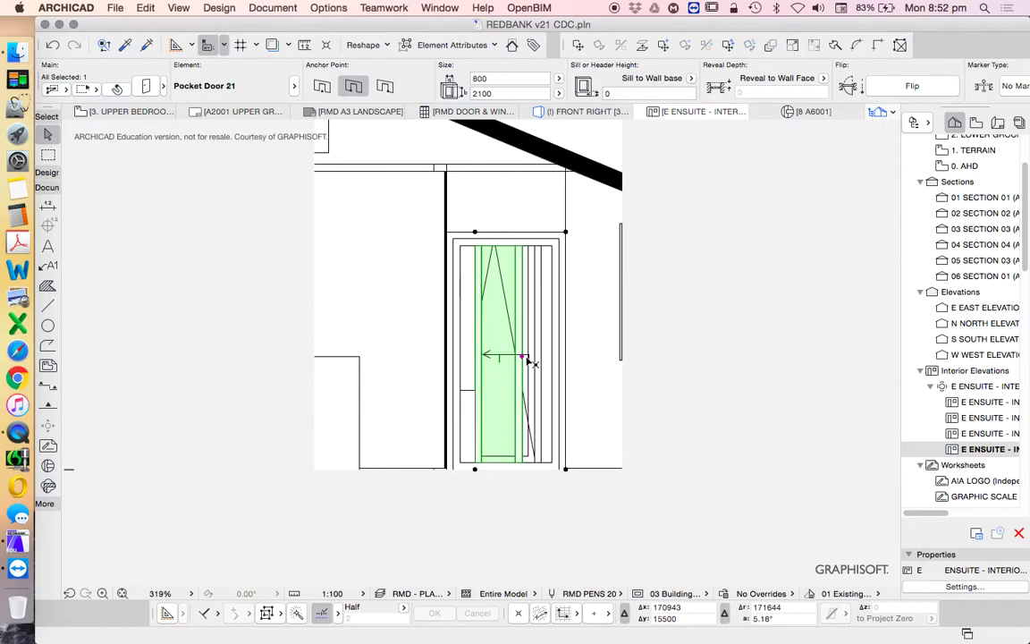
click(525, 358)
click(557, 356)
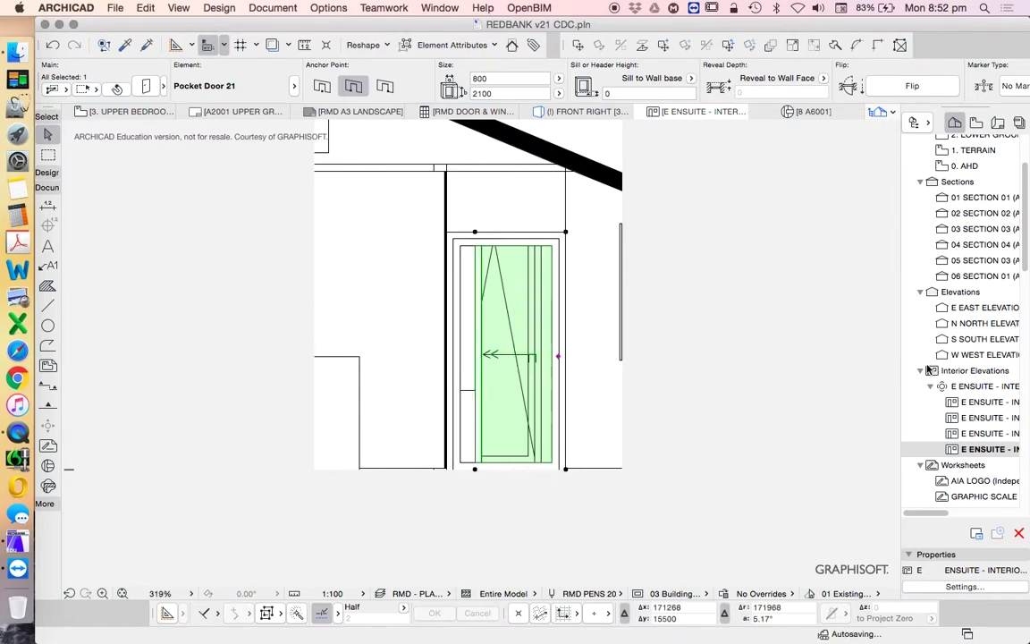
Select all four E ENSUITE elevations and open their Interior Elevation Settings.
right_click(970, 420)
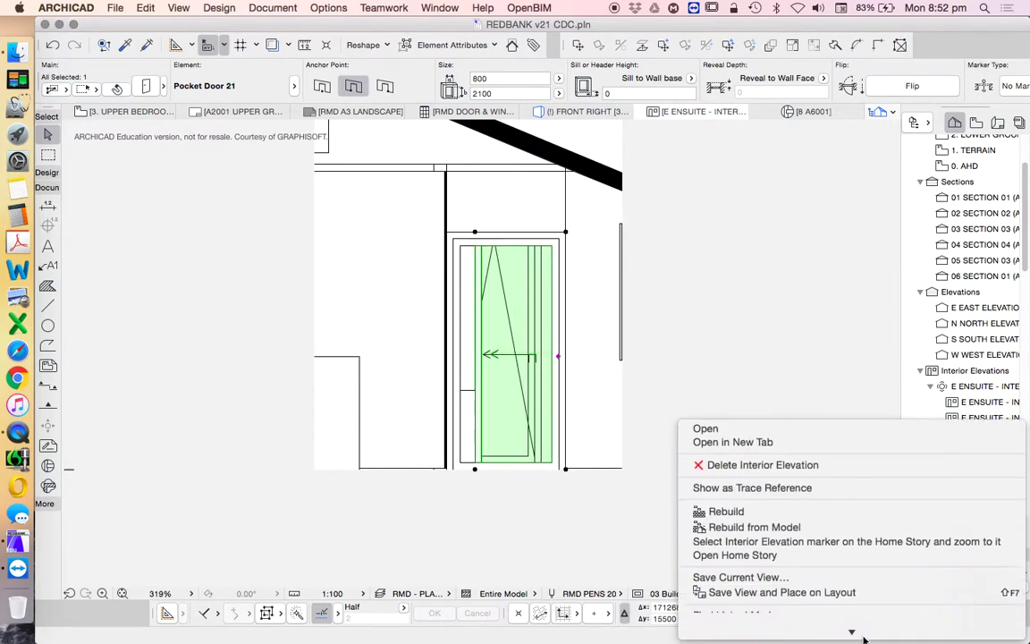
click(969, 402)
key(Escape)
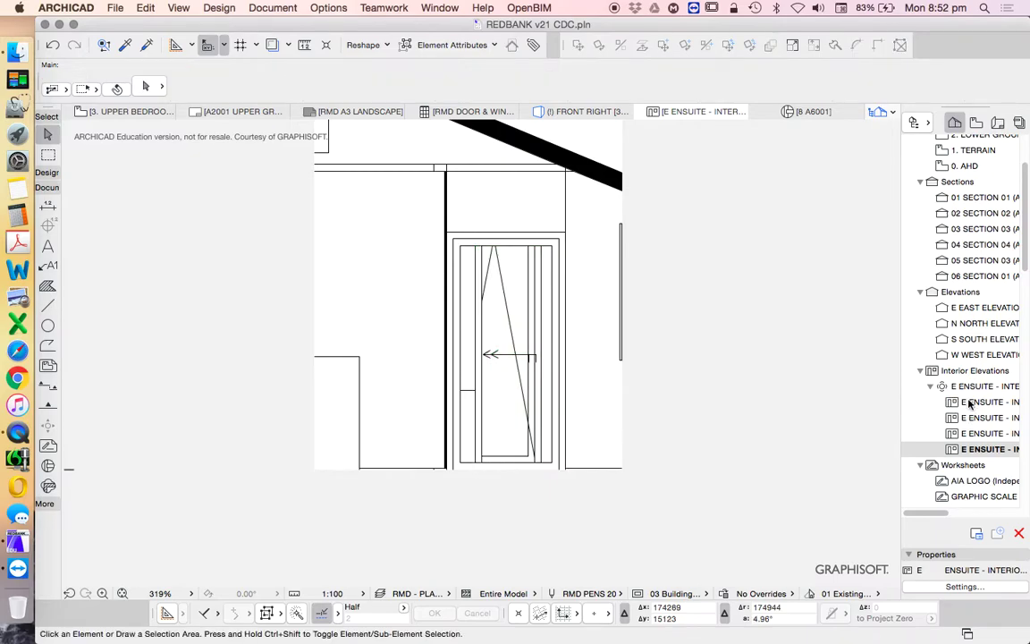
click(969, 403)
shift+click(970, 447)
right_click(970, 449)
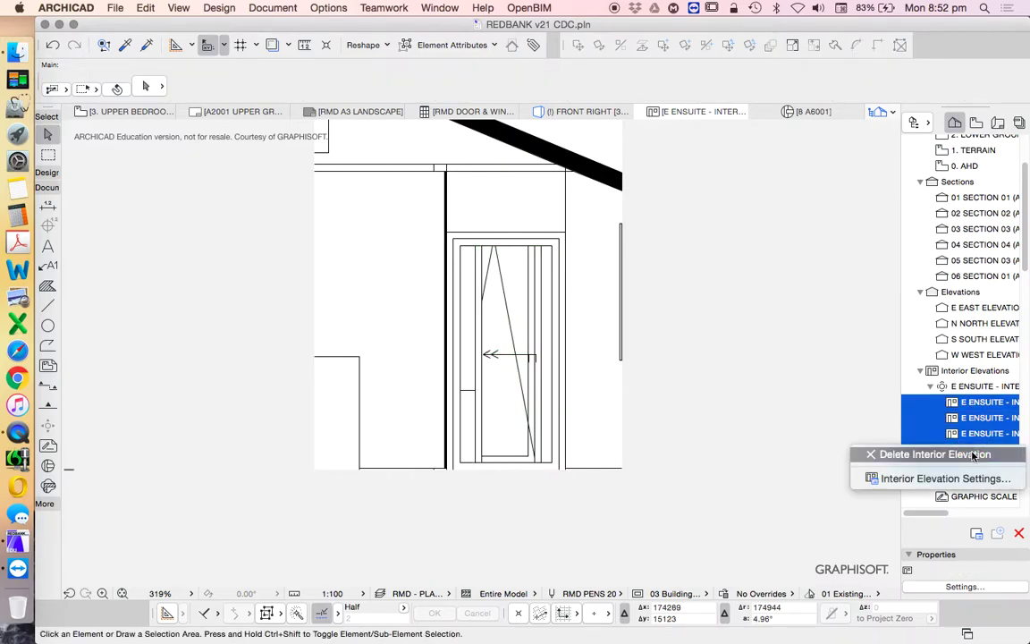
click(444, 379)
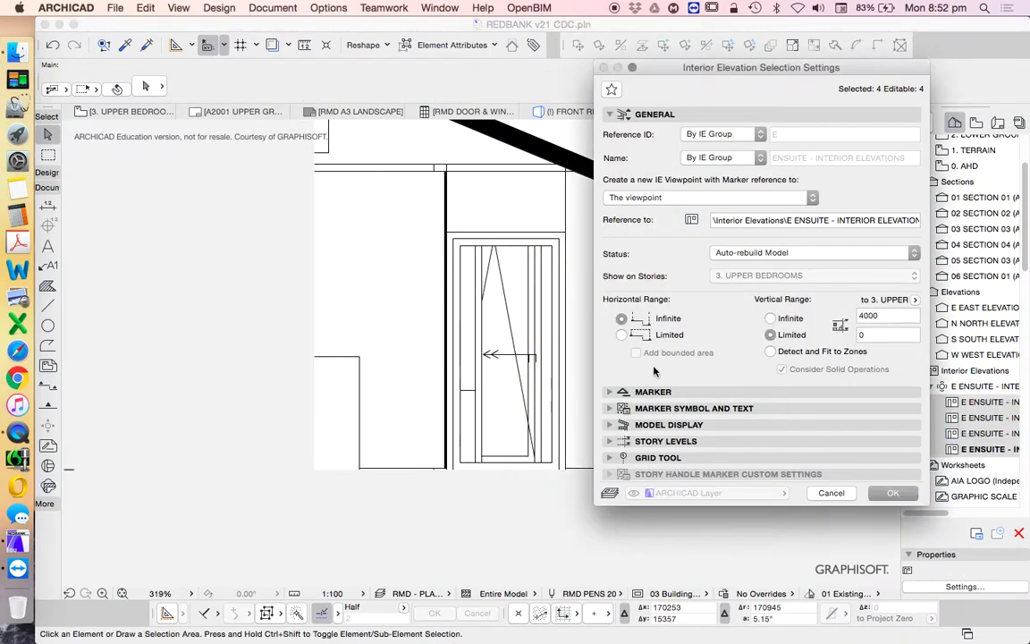
Turn off Transparency under Model Display and apply to all four elevations.
click(641, 426)
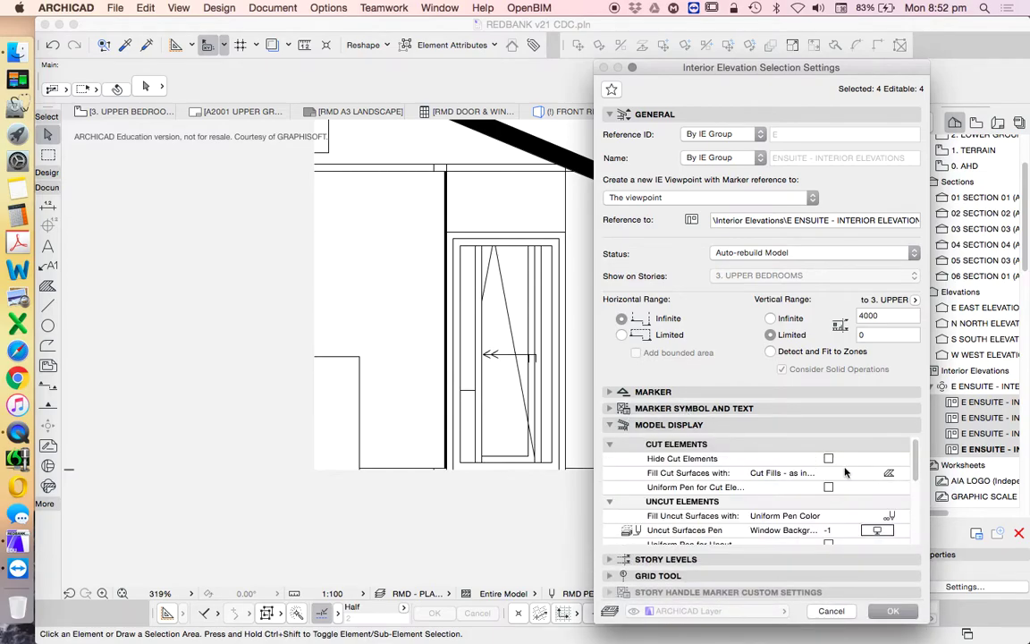
scroll(863, 481, down, 3)
scroll(865, 482, down, 1)
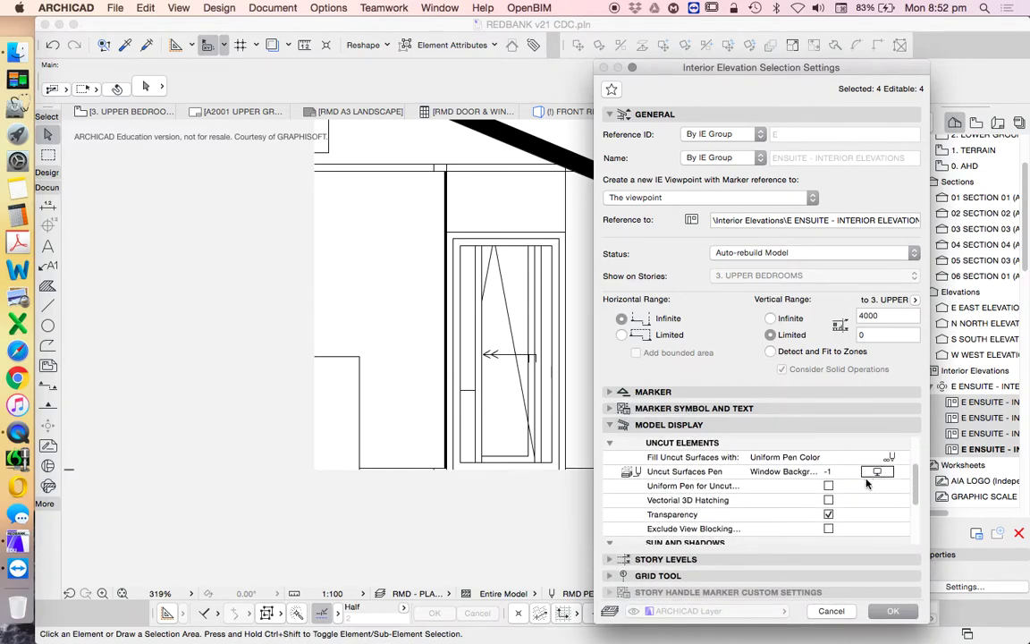
click(829, 515)
click(894, 610)
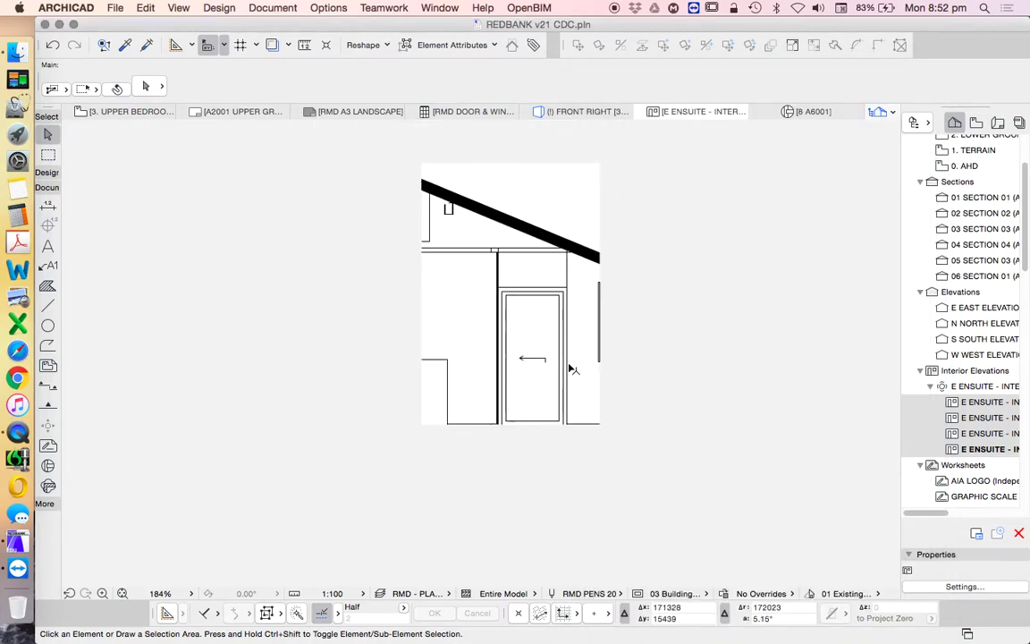
Select the wall to the left of the pocket door.
click(645, 324)
scroll(517, 450, up, 5)
scroll(659, 376, down, 2)
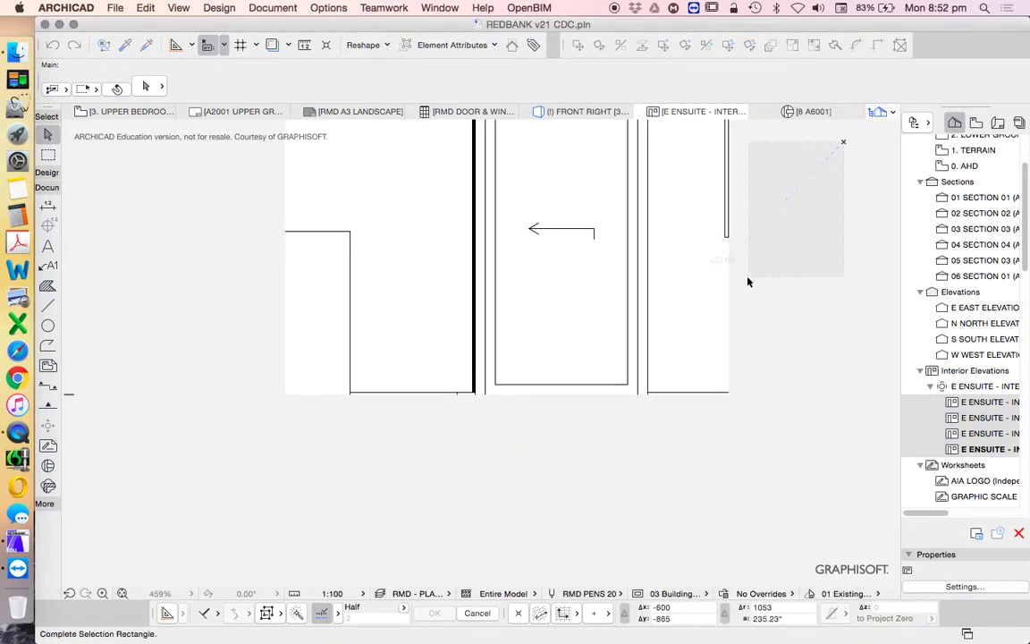
click(764, 250)
scroll(623, 402, down, 4)
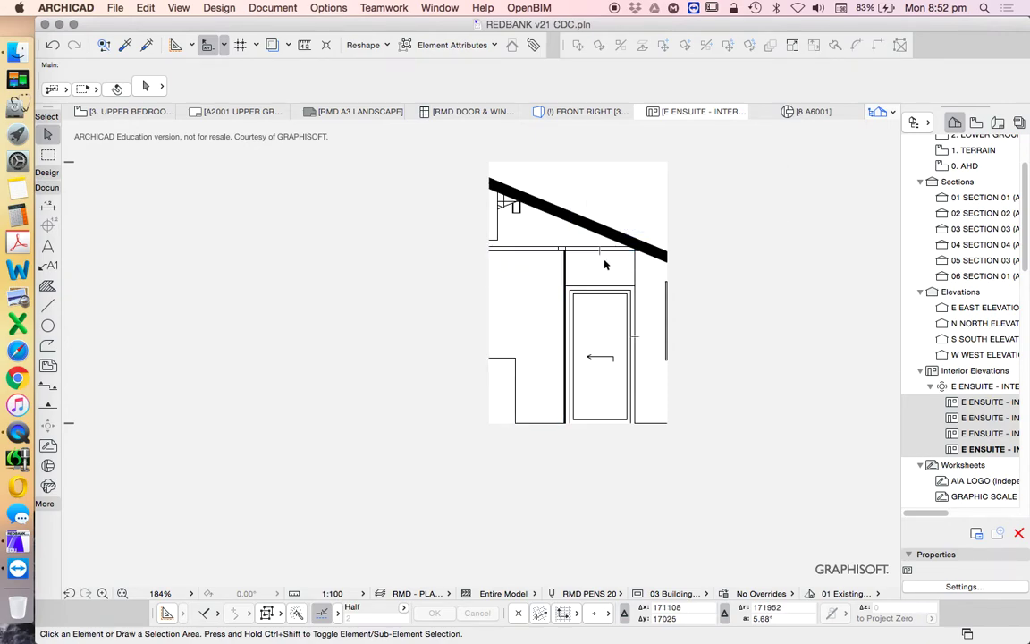
click(540, 256)
Stretch the wall top up to the roof, undo it, and open Layer Settings.
click(490, 247)
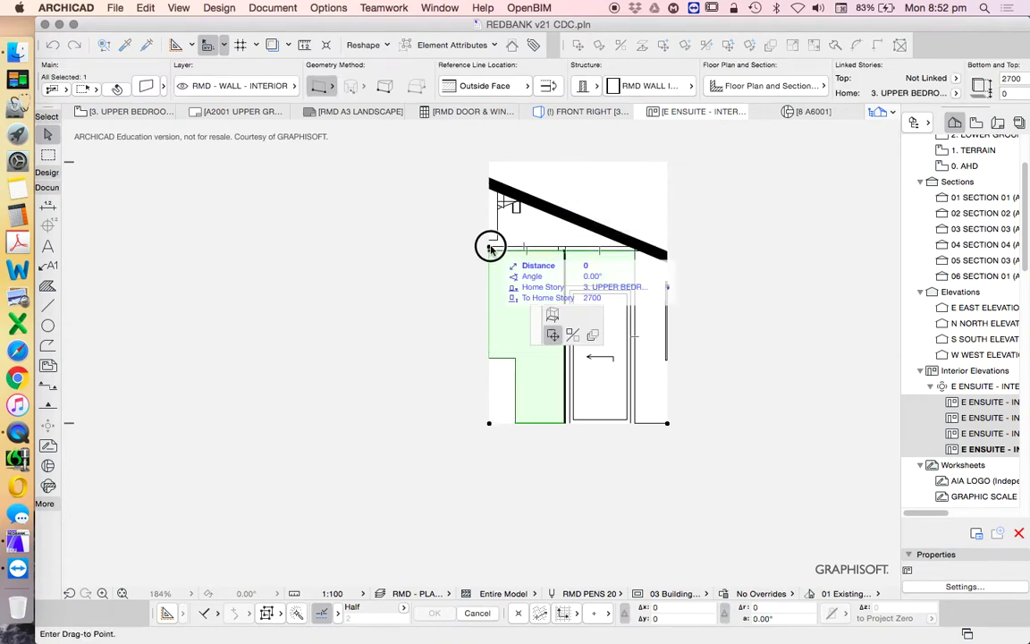
click(555, 319)
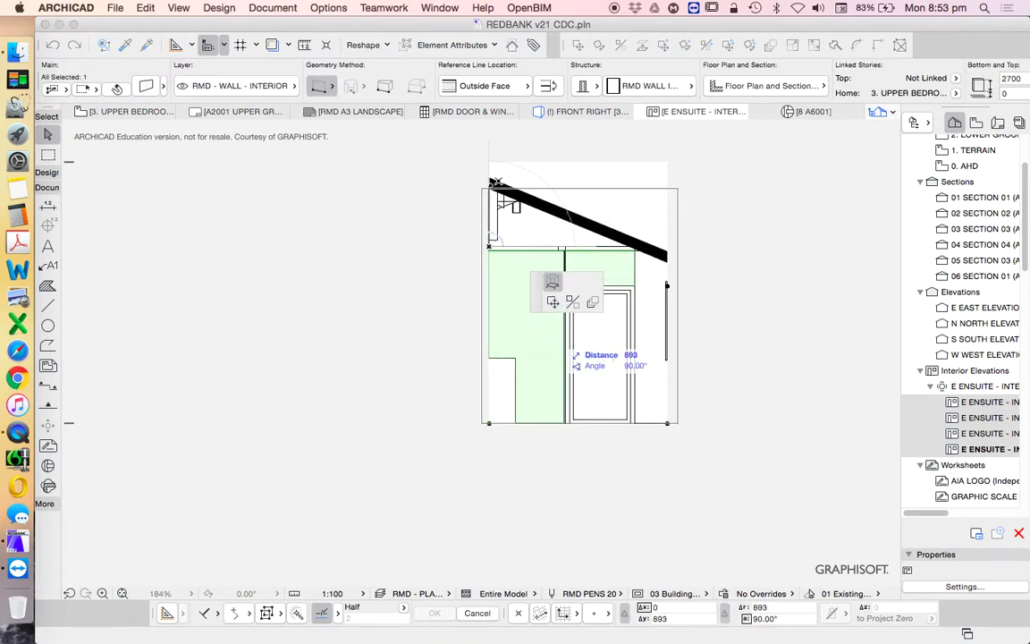
click(490, 190)
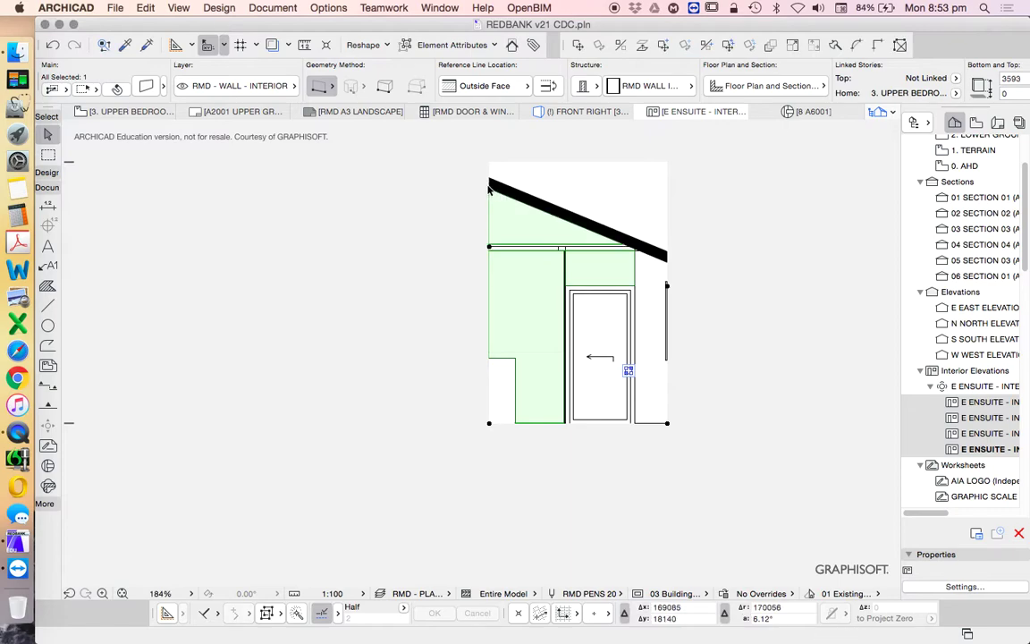
key(Escape)
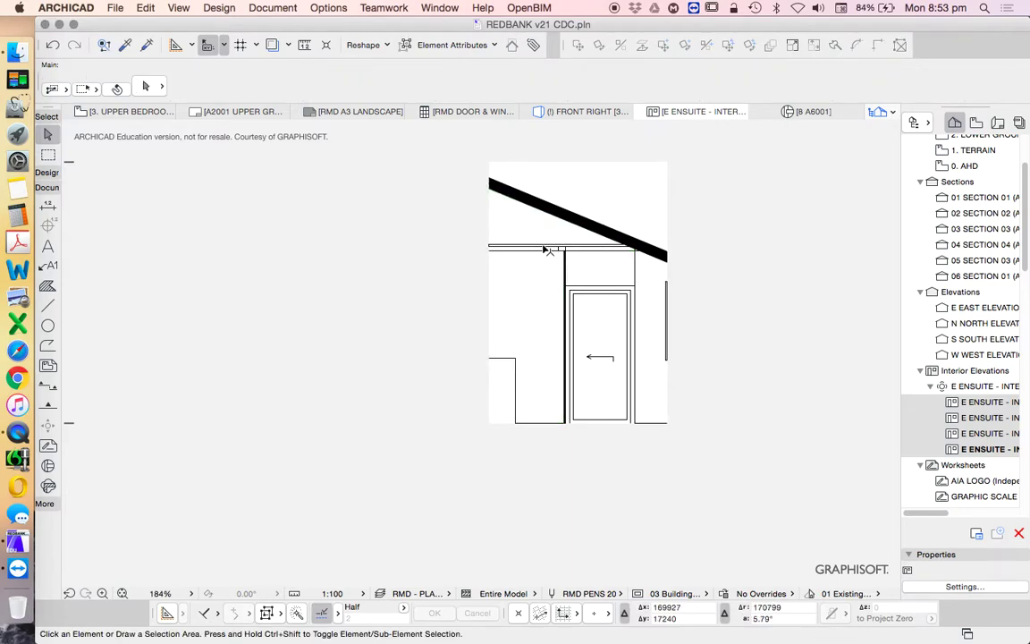
click(545, 249)
key(Escape)
key(super+l)
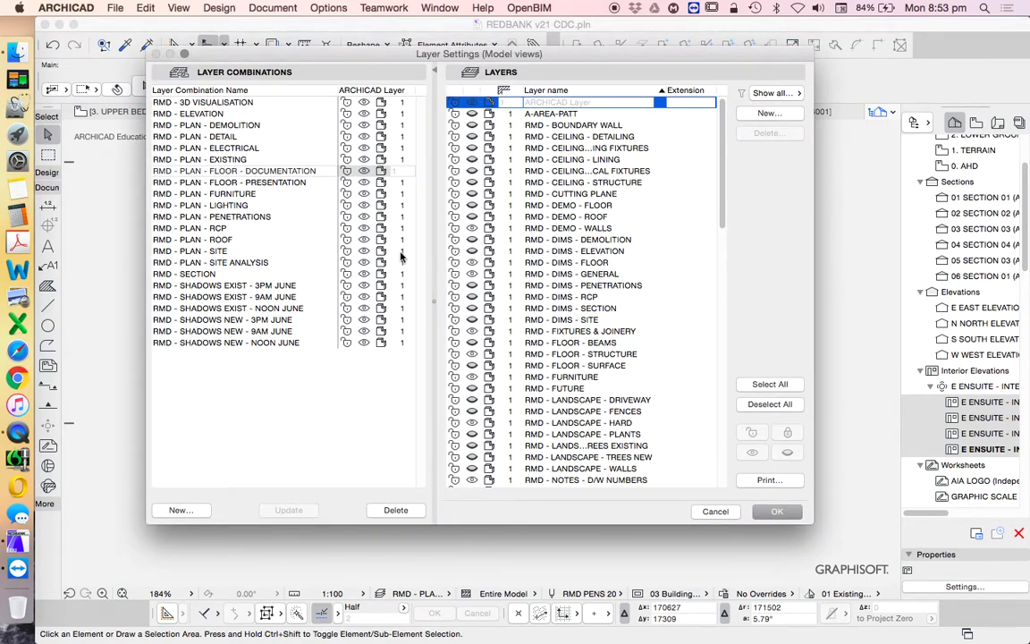
Make every layer visible, then open settings for the 100-thick ceiling lining slab.
click(783, 385)
click(471, 209)
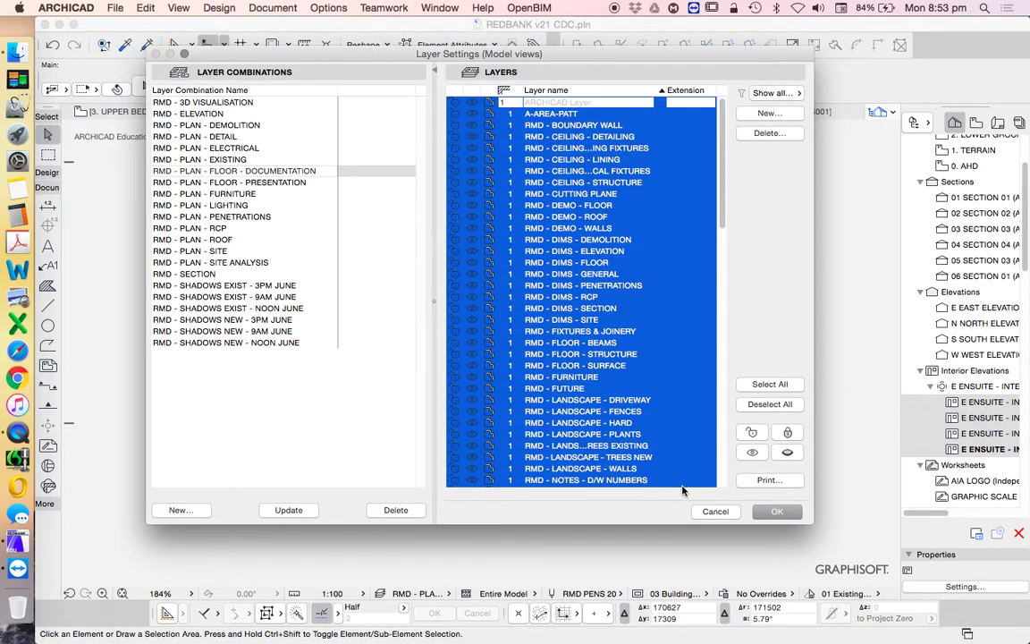
click(792, 514)
click(603, 249)
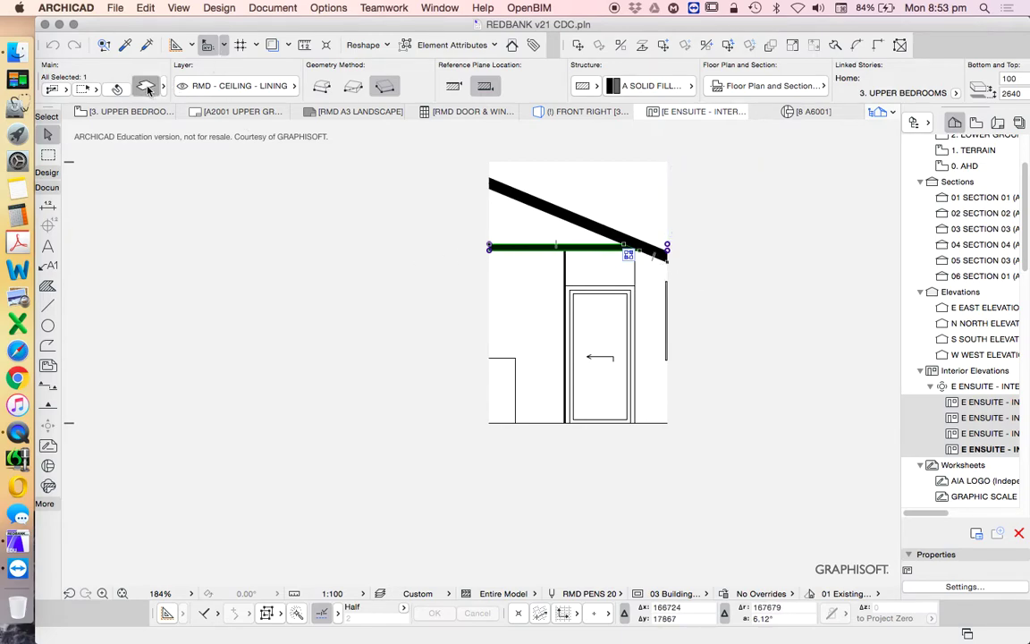
key(super+t)
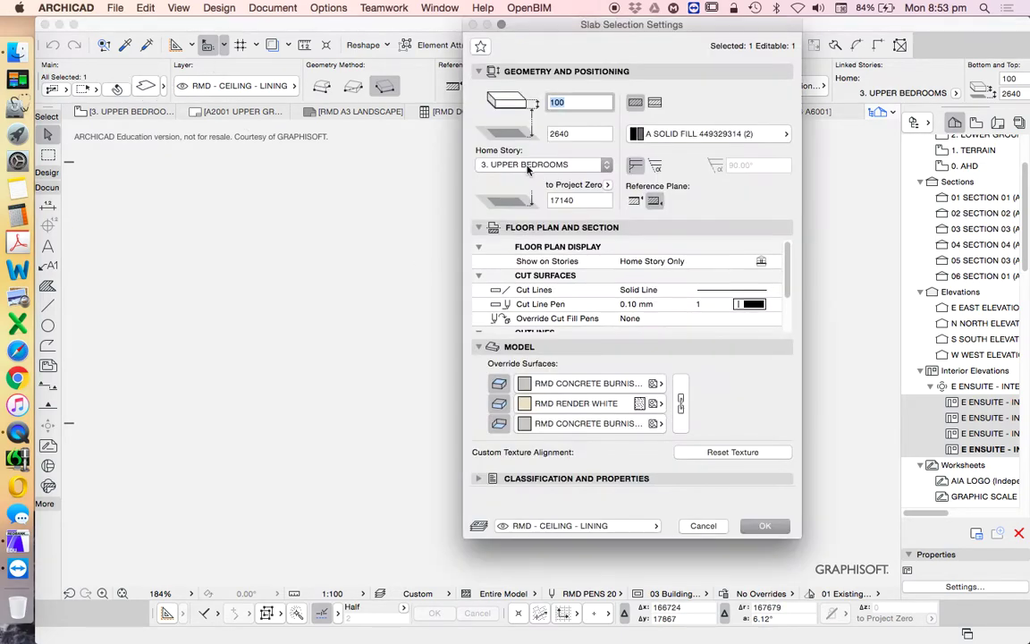
Reselect the ceiling lining slab and change its structure to the RMD CEILING 100mm (2) composite.
click(704, 527)
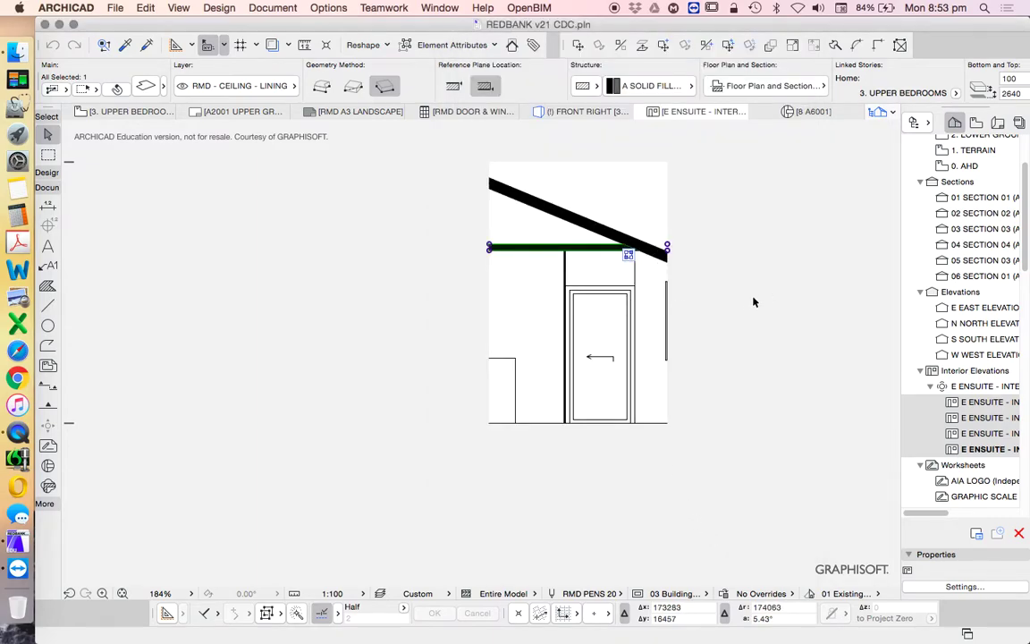
scroll(628, 255, up, 2)
click(731, 315)
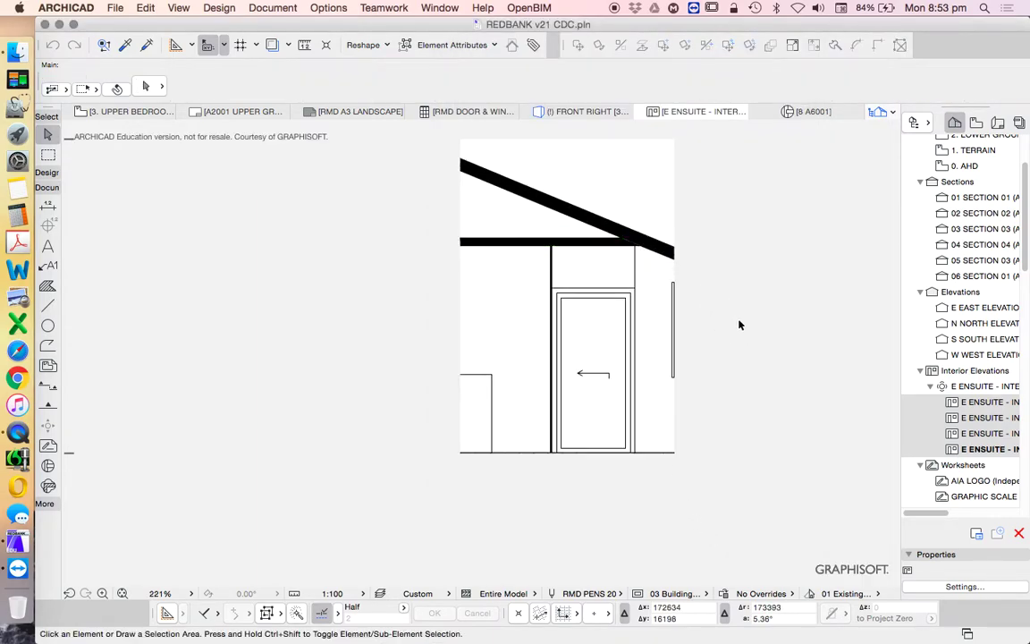
click(541, 239)
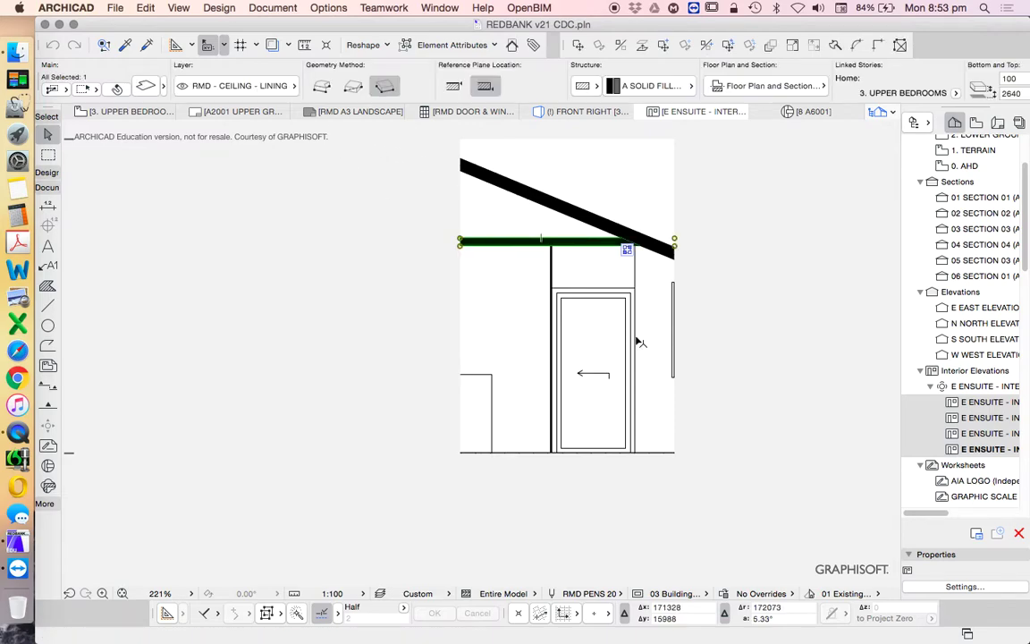
click(756, 371)
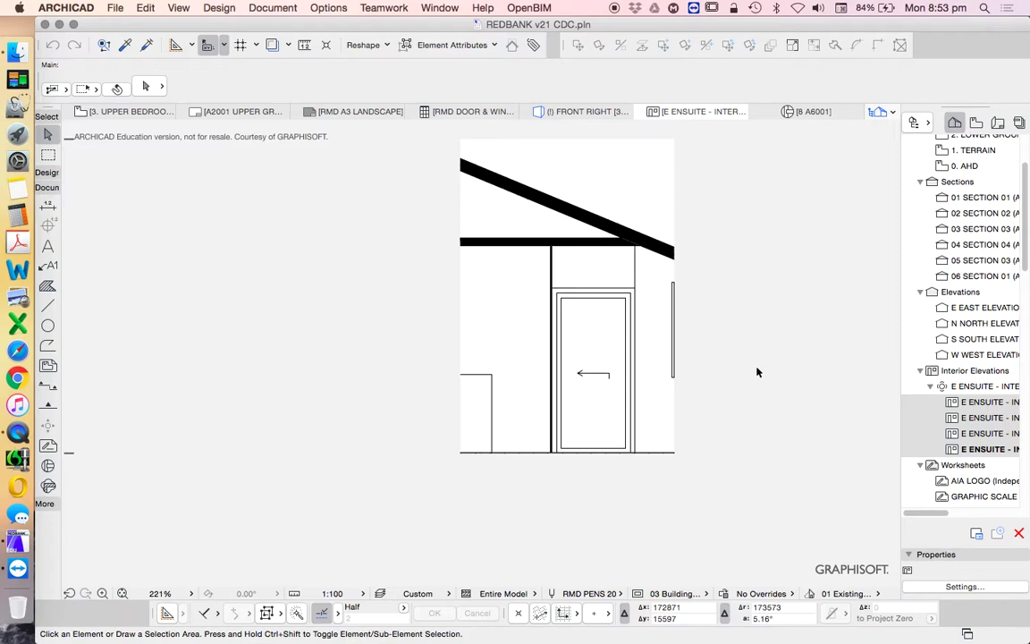
click(568, 241)
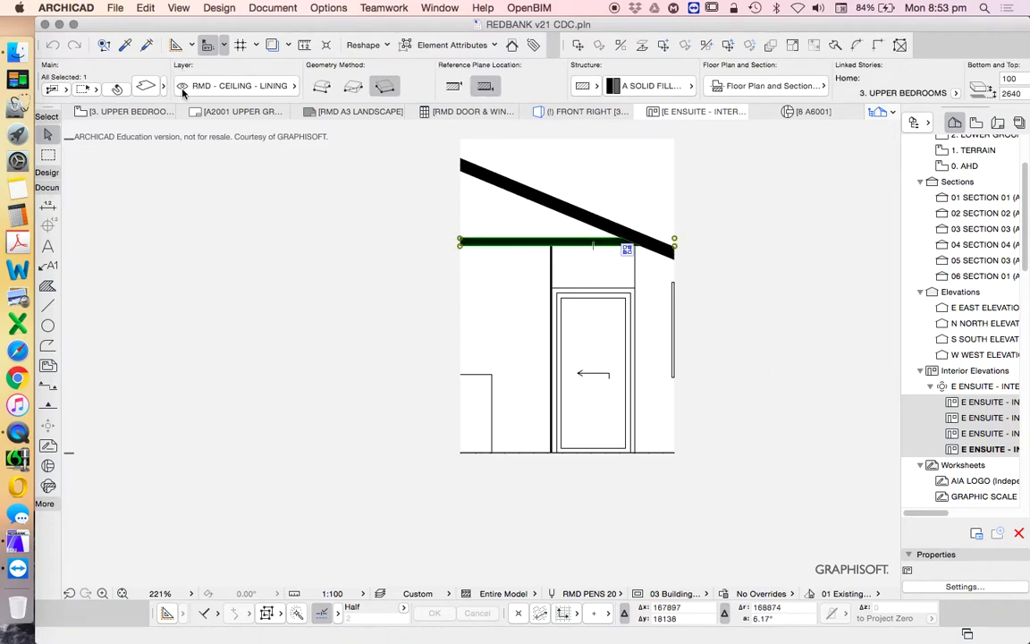
click(143, 85)
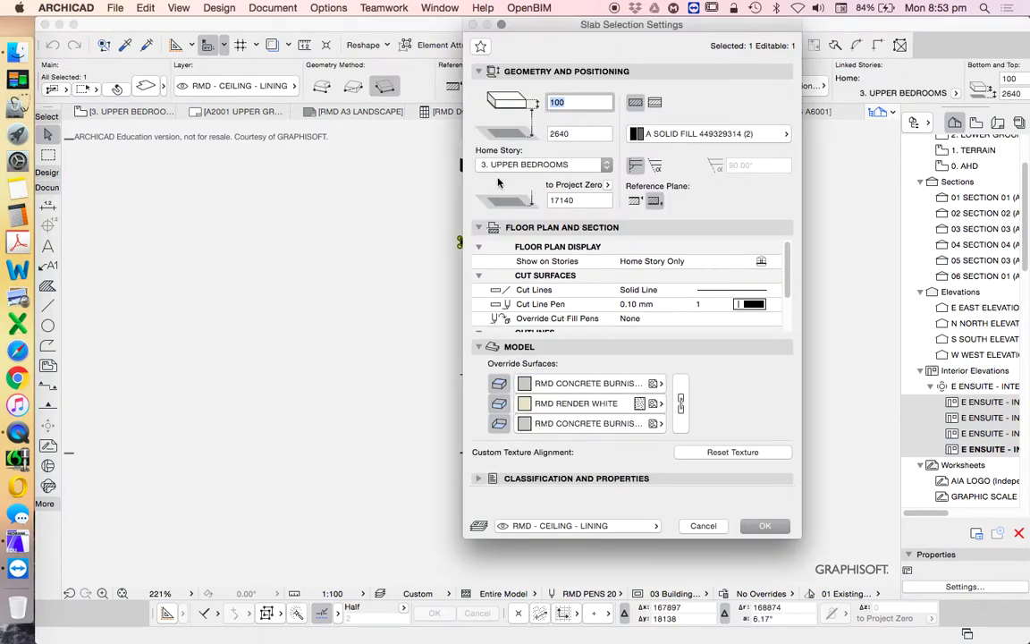
click(657, 103)
click(653, 134)
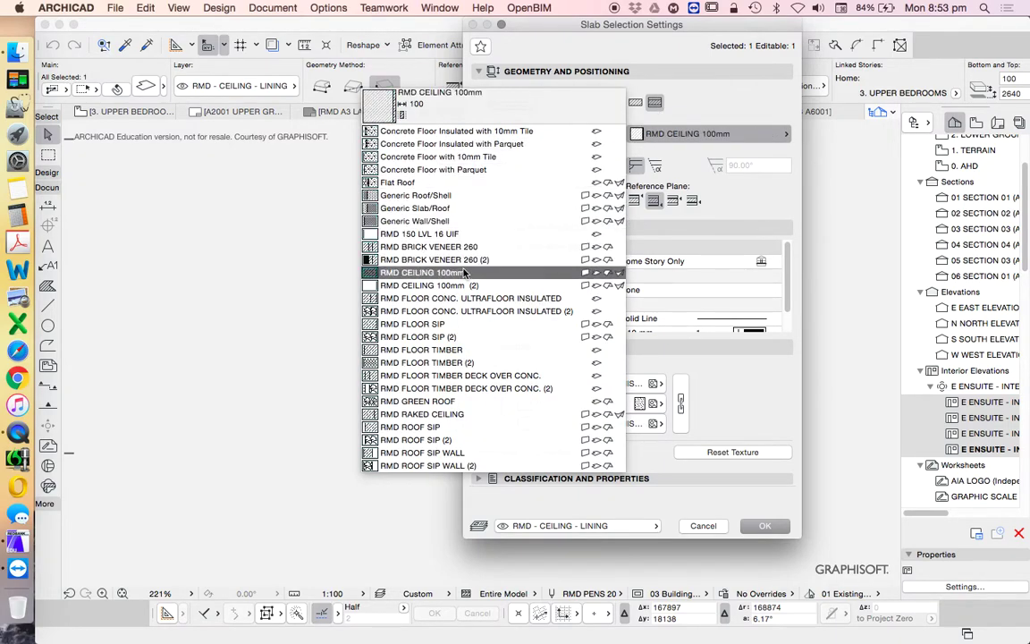
click(431, 286)
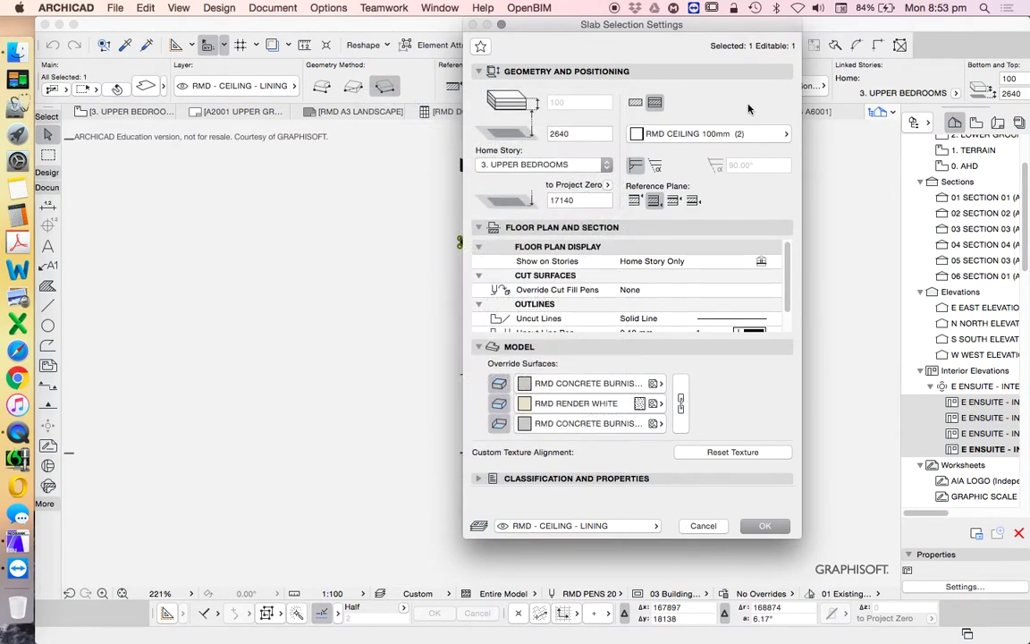
click(763, 526)
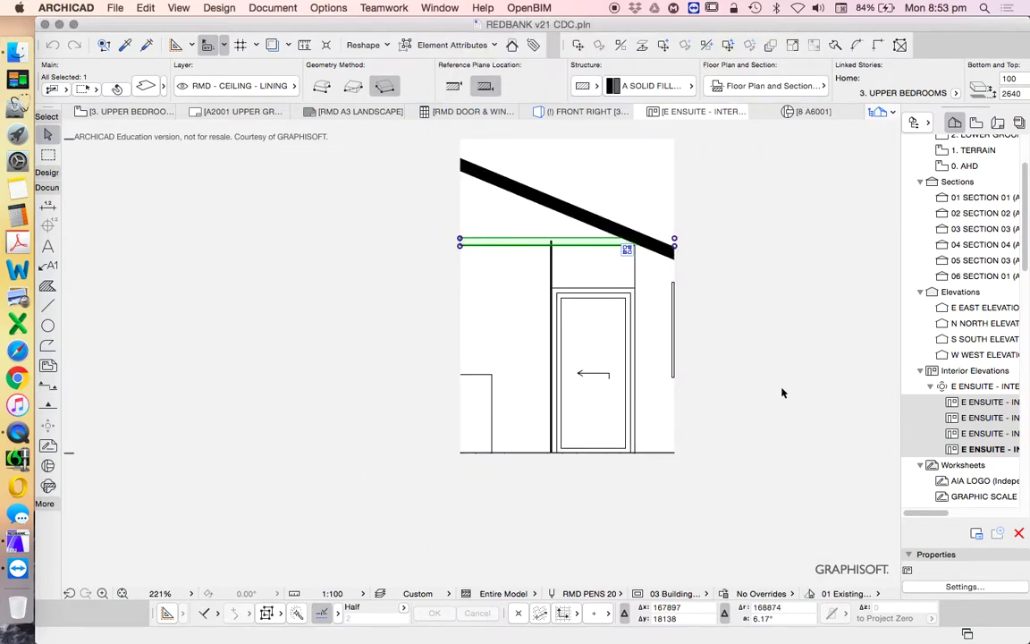
scroll(566, 250, up, 5)
Bring the top of the wall beside the door down to the ceiling line.
scroll(537, 224, up, 1)
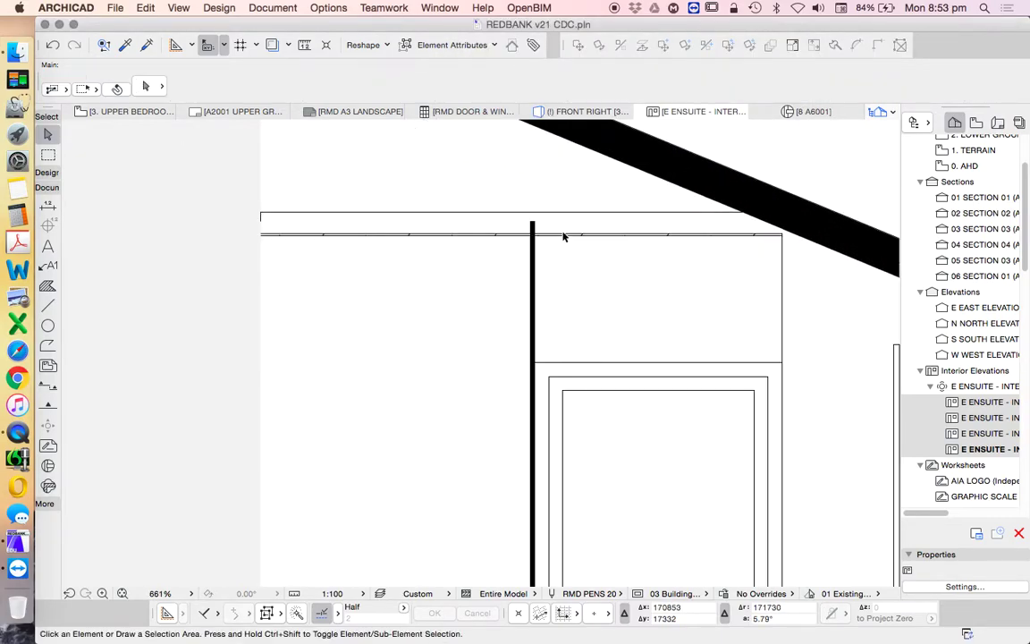
click(534, 225)
scroll(536, 219, down, 5)
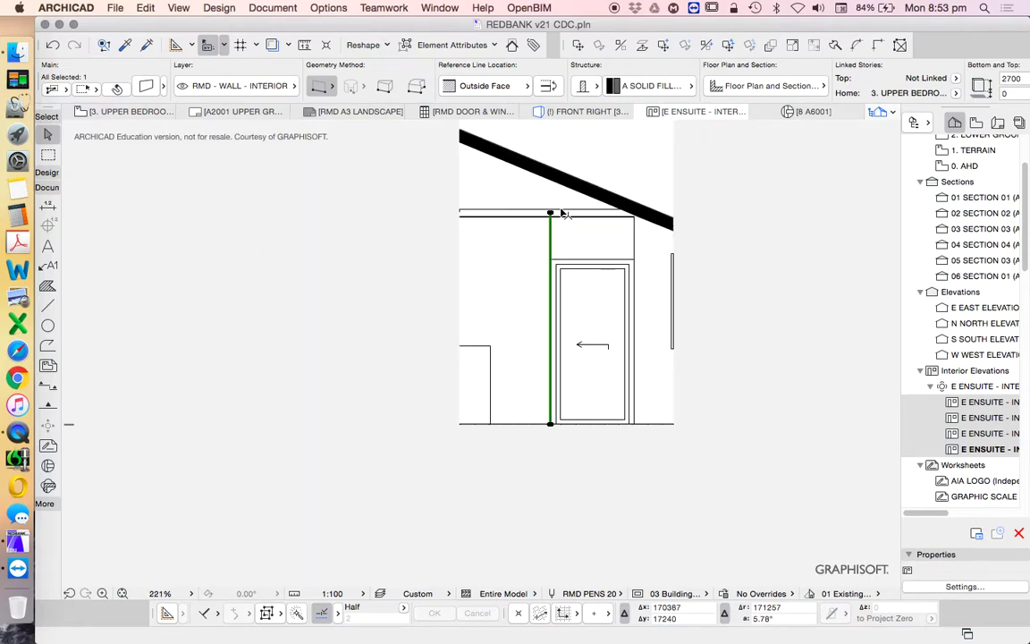
scroll(536, 208, up, 8)
click(537, 203)
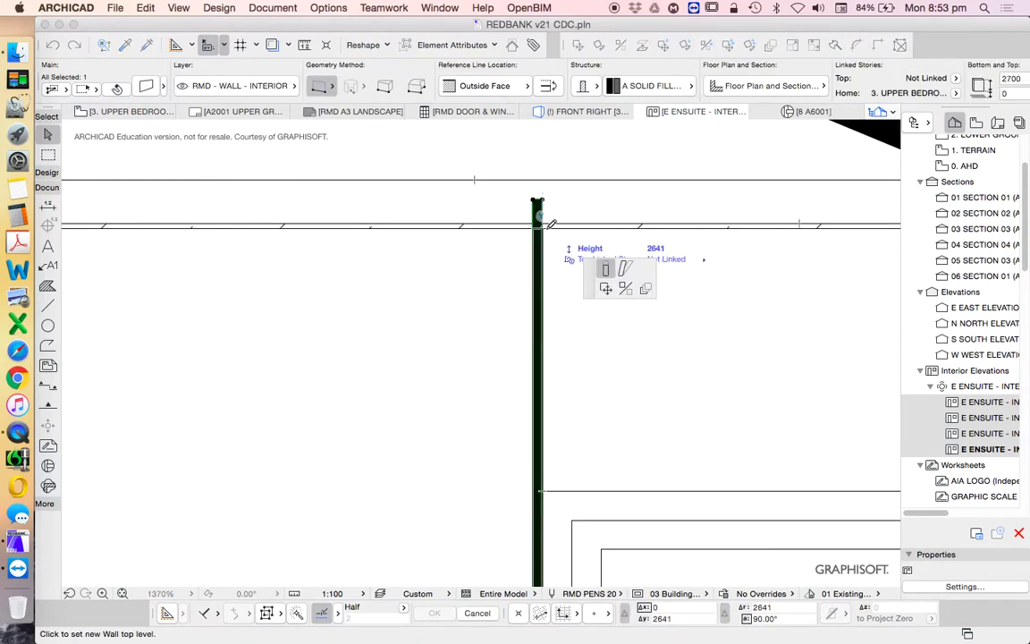
click(542, 226)
scroll(496, 239, down, 10)
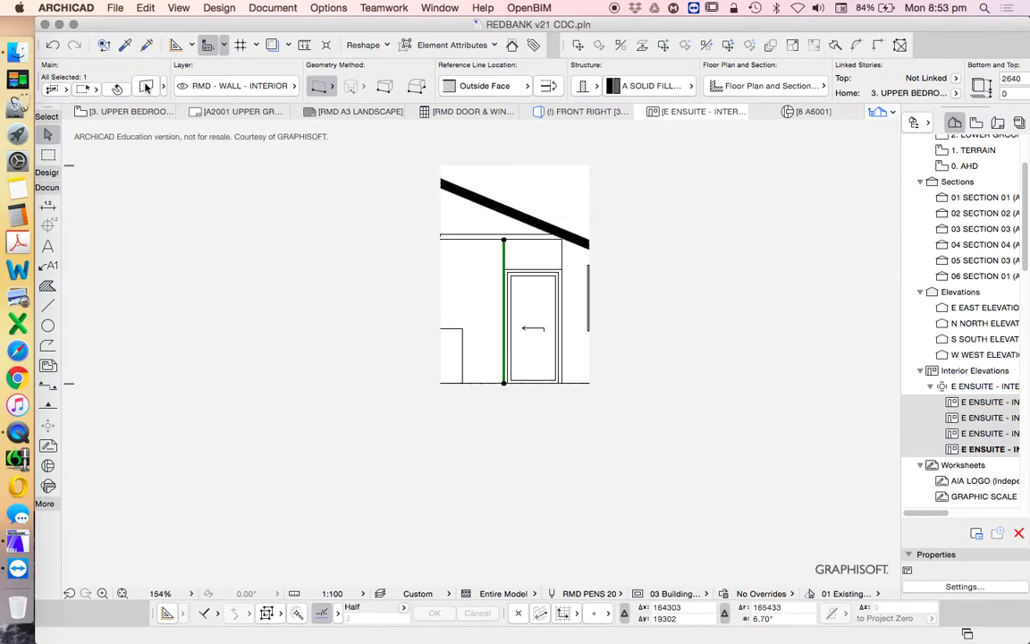
Set the wall's height to 2100 in Wall Settings, then clear the selection.
key(super+t)
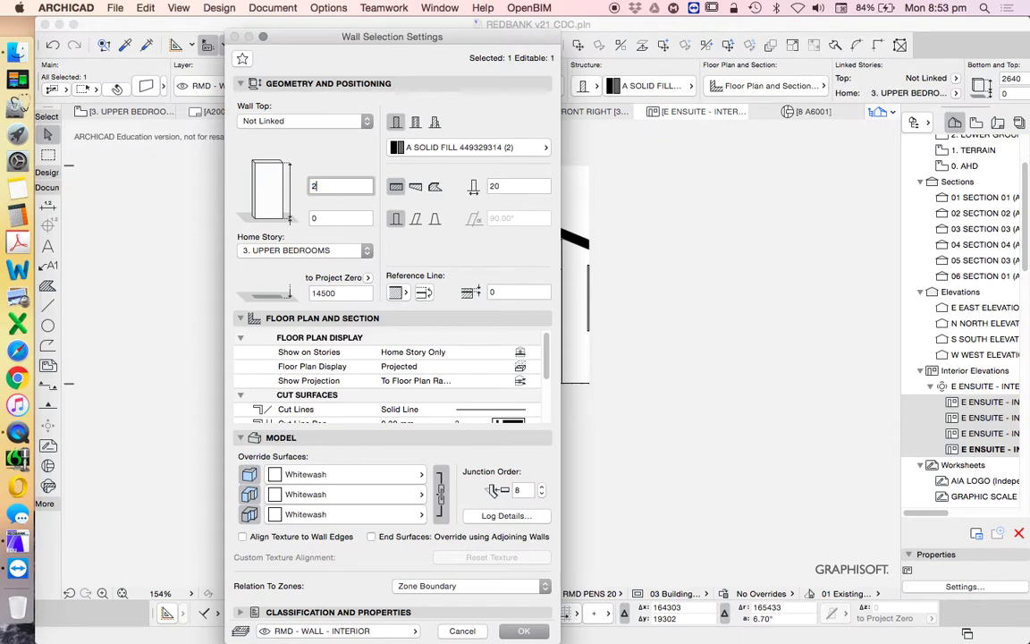
key(Return)
click(384, 260)
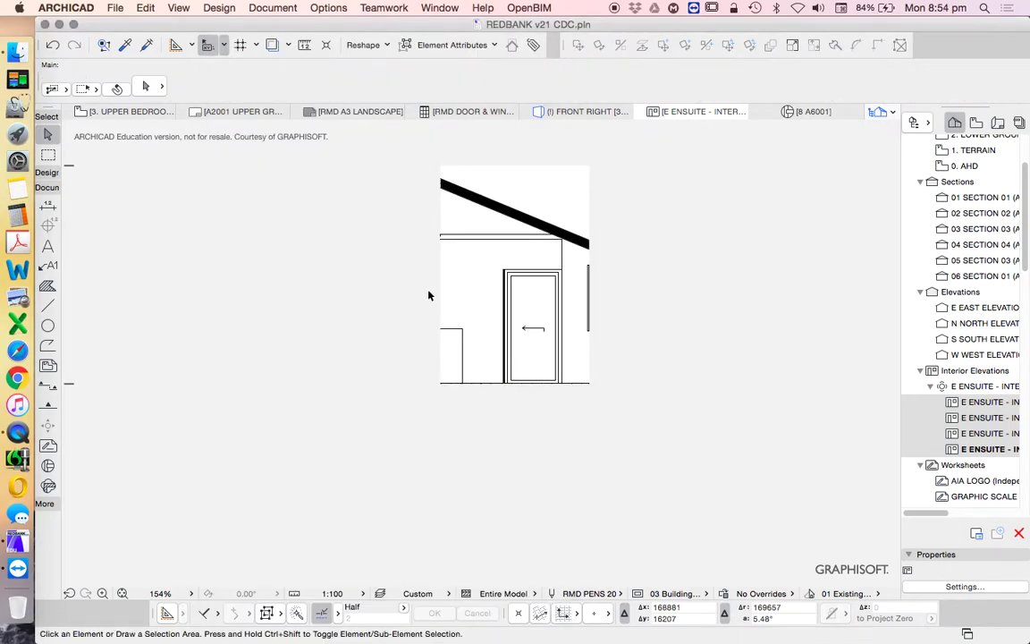
scroll(467, 335, down, 2)
scroll(468, 335, up, 2)
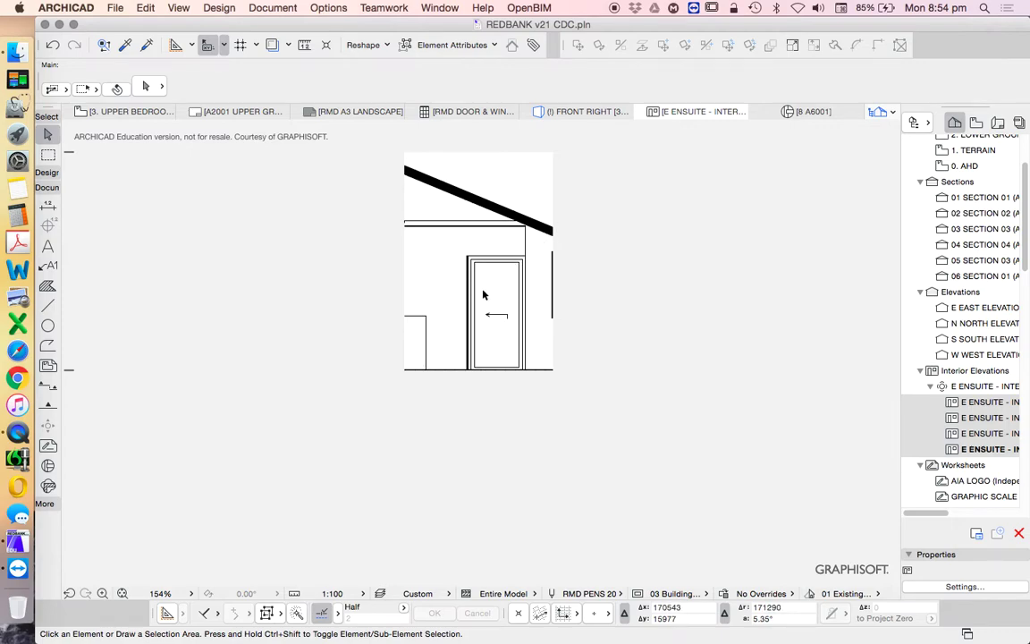
scroll(464, 298, up, 3)
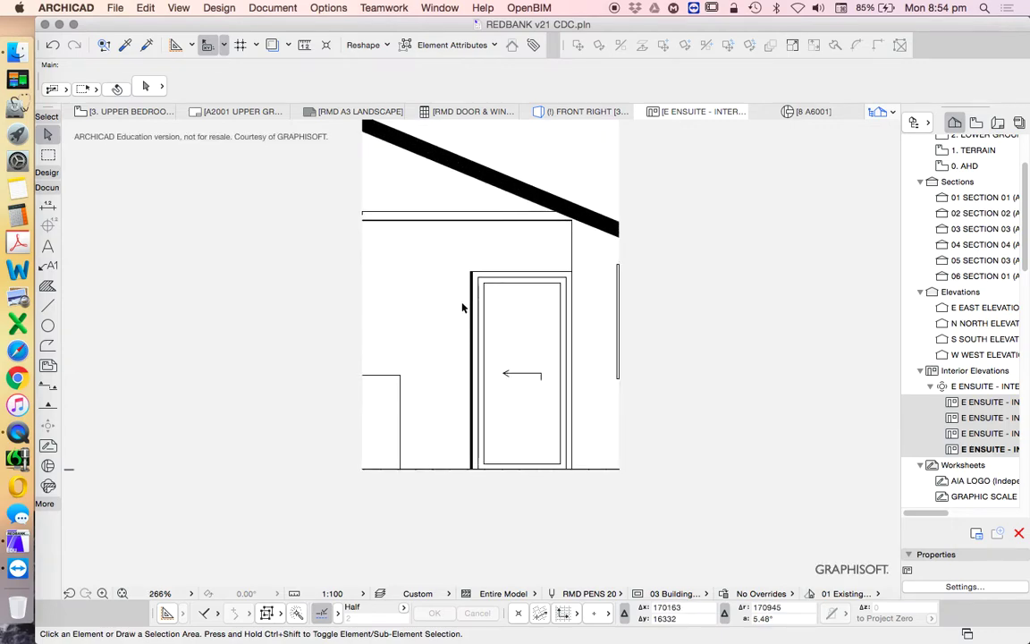
scroll(462, 307, down, 3)
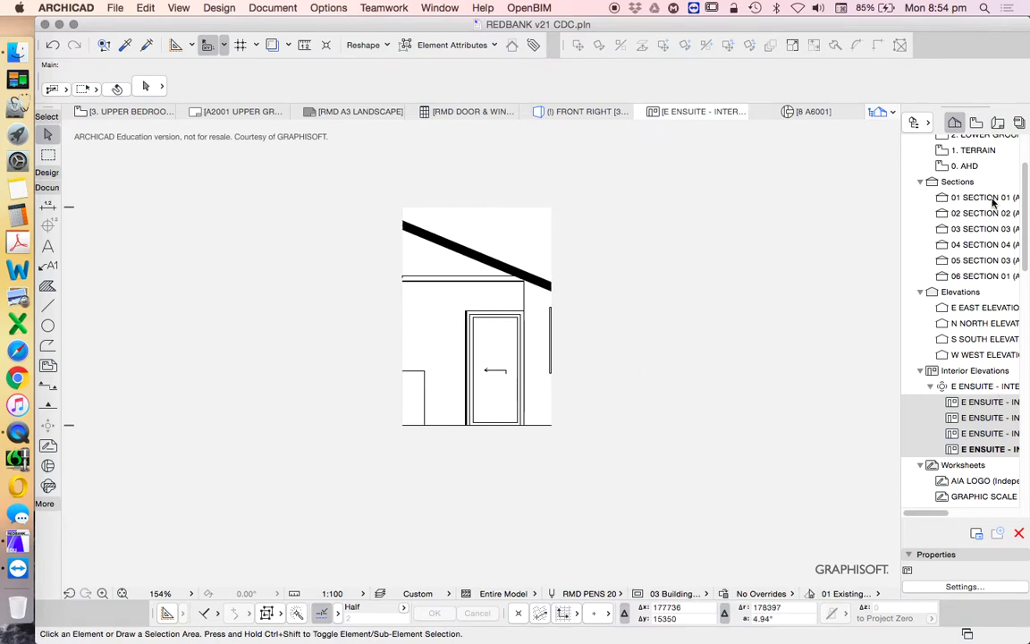
scroll(929, 385, down, 4)
click(965, 424)
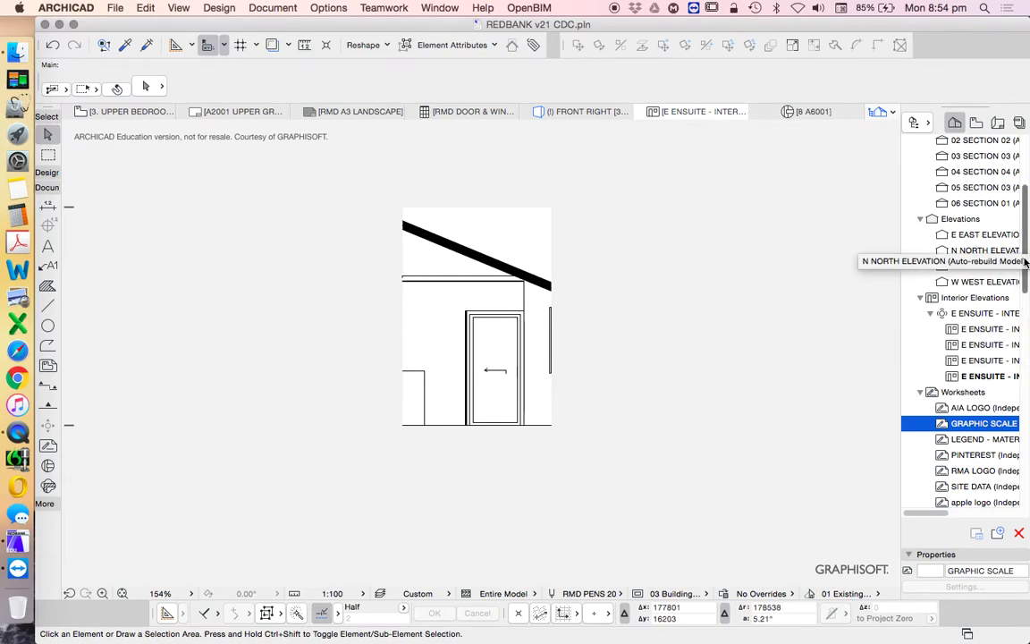
scroll(1024, 266, down, 3)
scroll(1024, 266, down, 5)
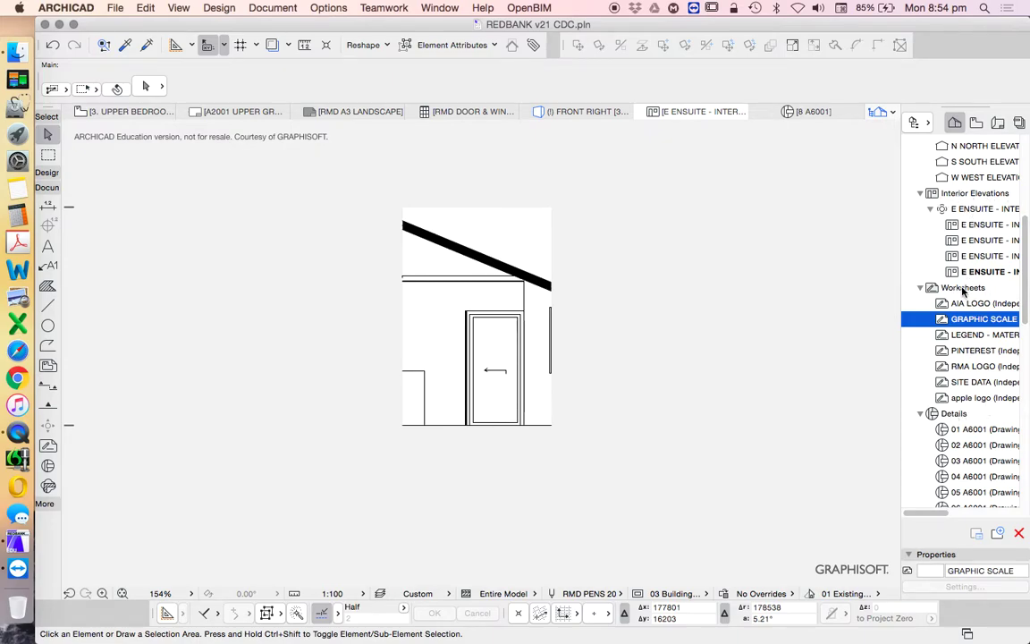
Add a new independent detail named ENSUITE ELEVATIONS under Details, with the suggested reference ID cleared.
right_click(956, 413)
click(955, 420)
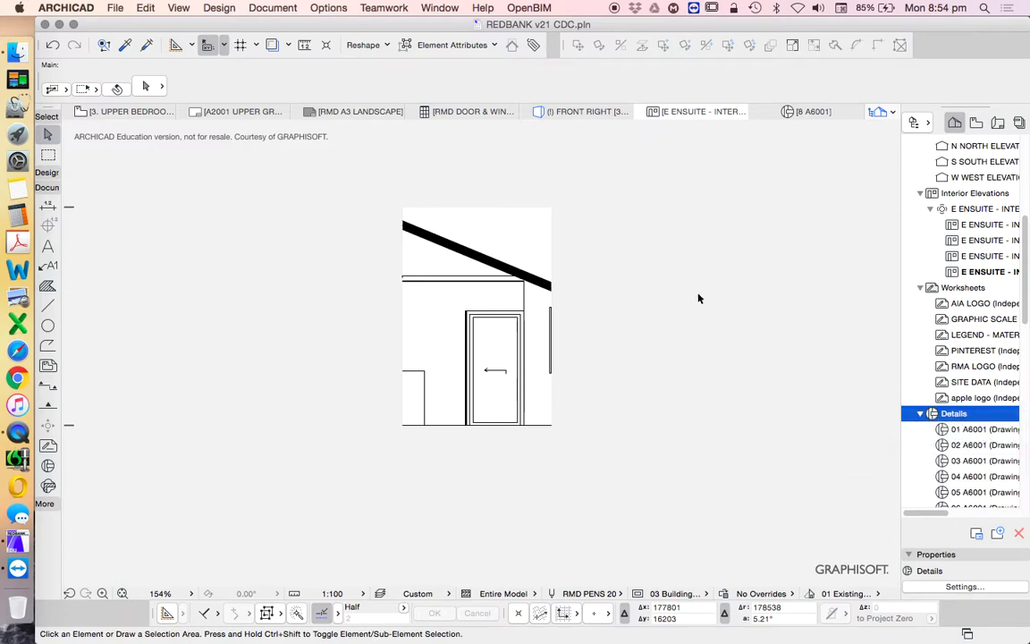
key(BackSpace)
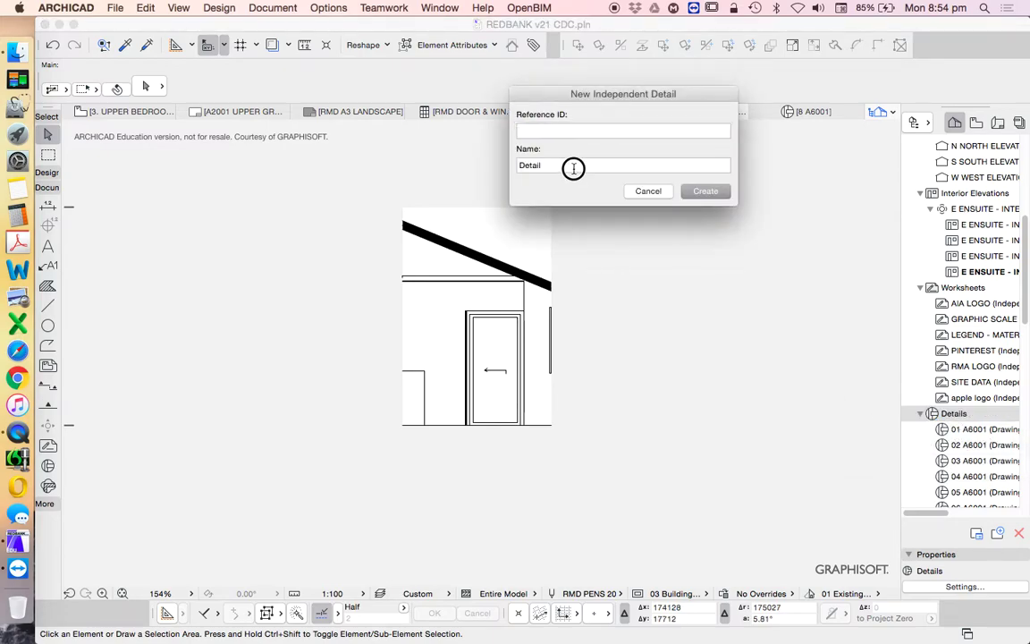
key(Tab)
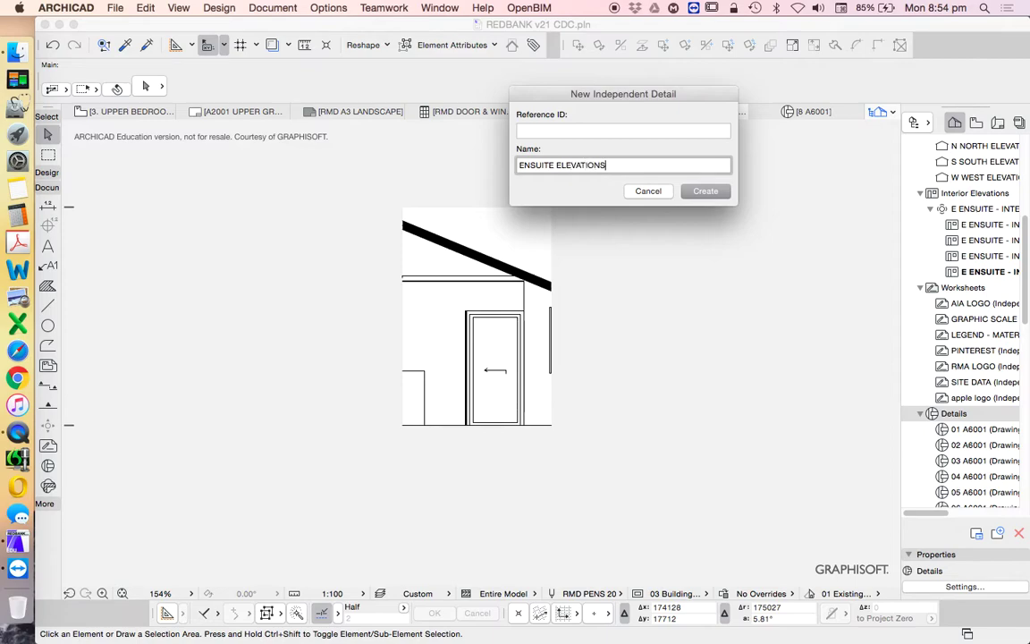
key(Return)
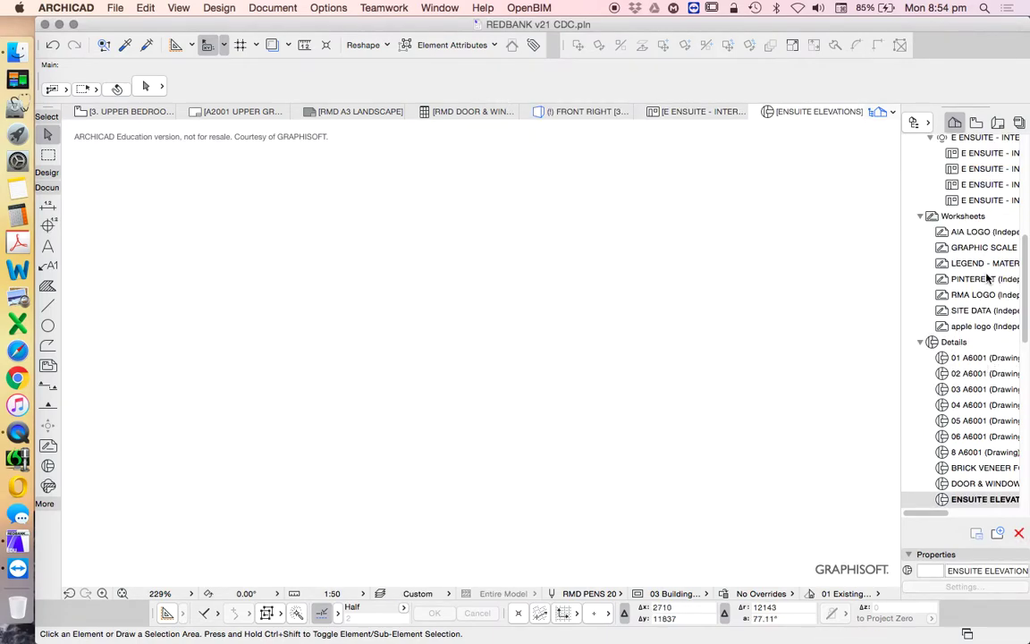
scroll(987, 279, up, 3)
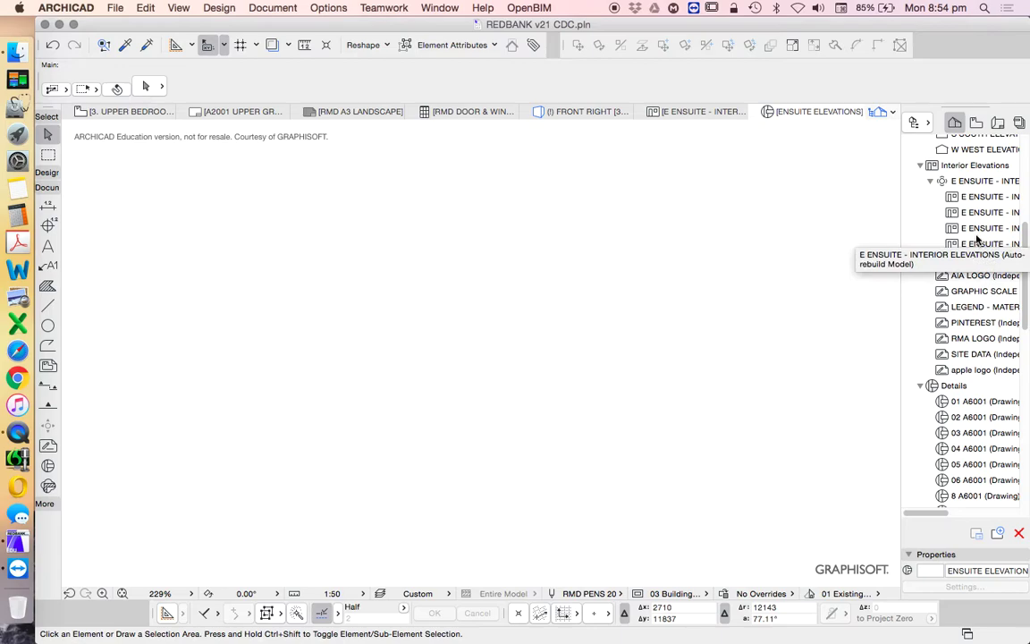
Show the second E ENSUITE interior elevation as the trace reference, after trying the third and fourth.
right_click(987, 225)
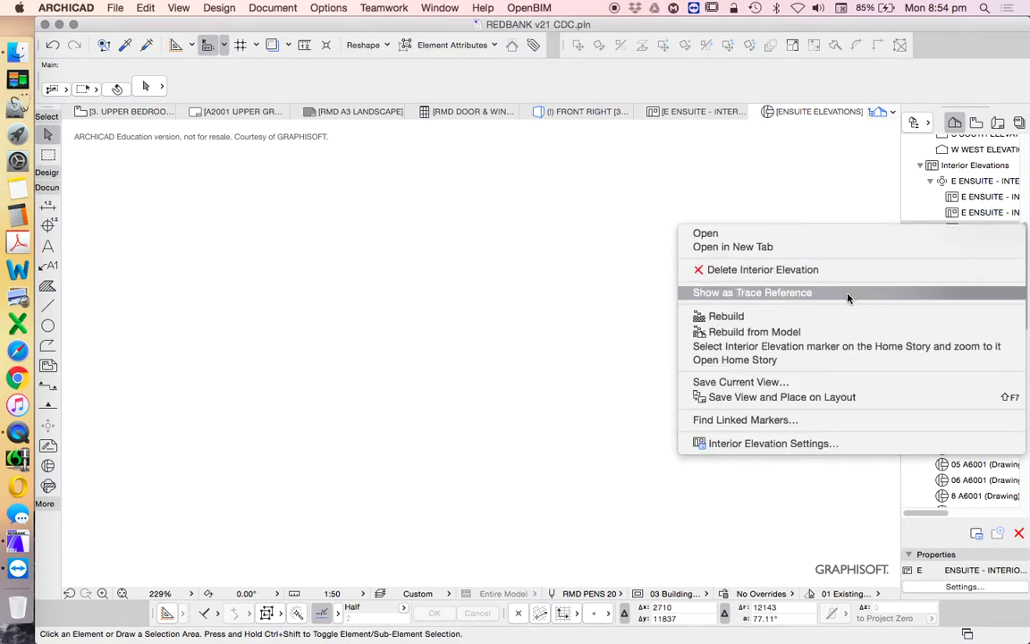
click(777, 293)
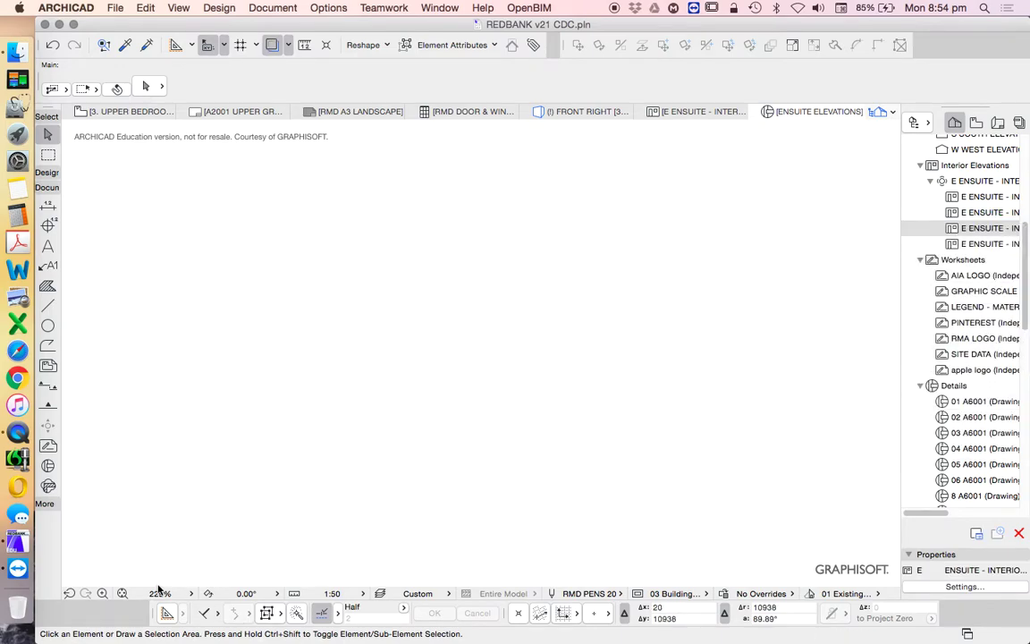
scroll(464, 407, down, 5)
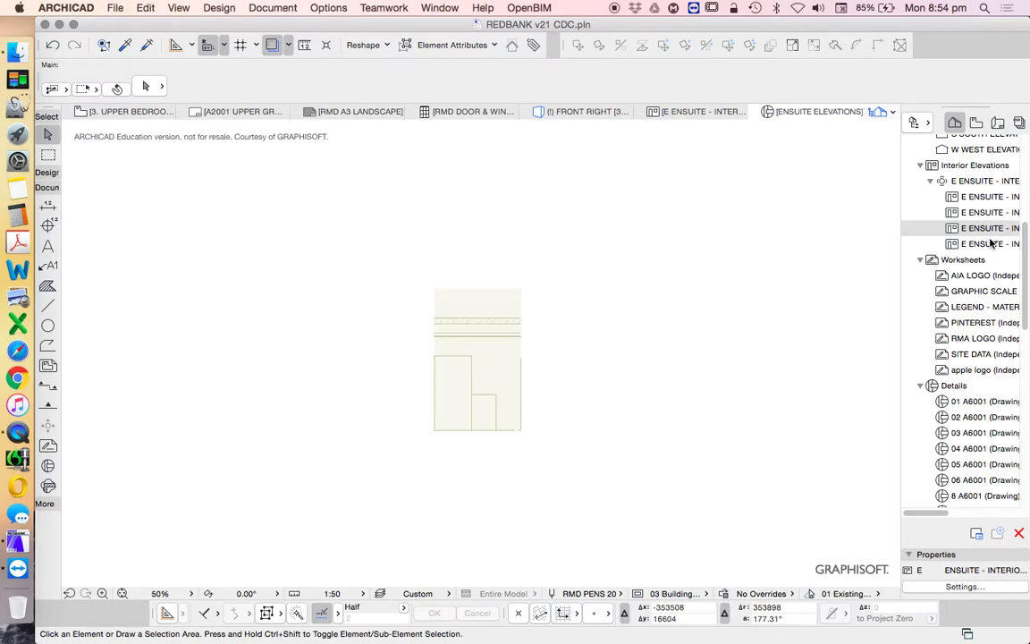
right_click(983, 243)
click(862, 310)
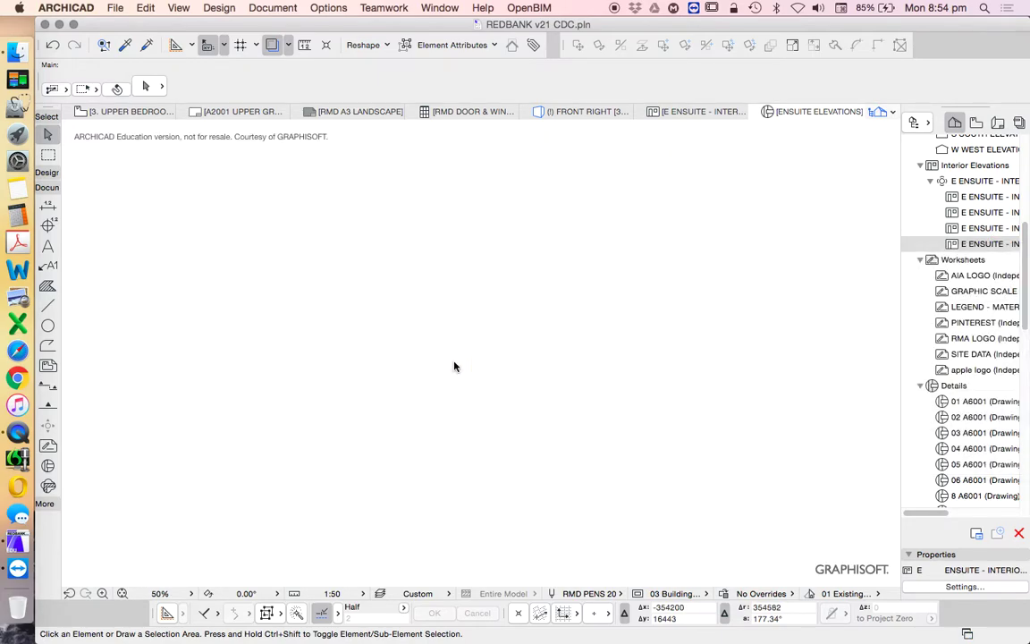
right_click(997, 217)
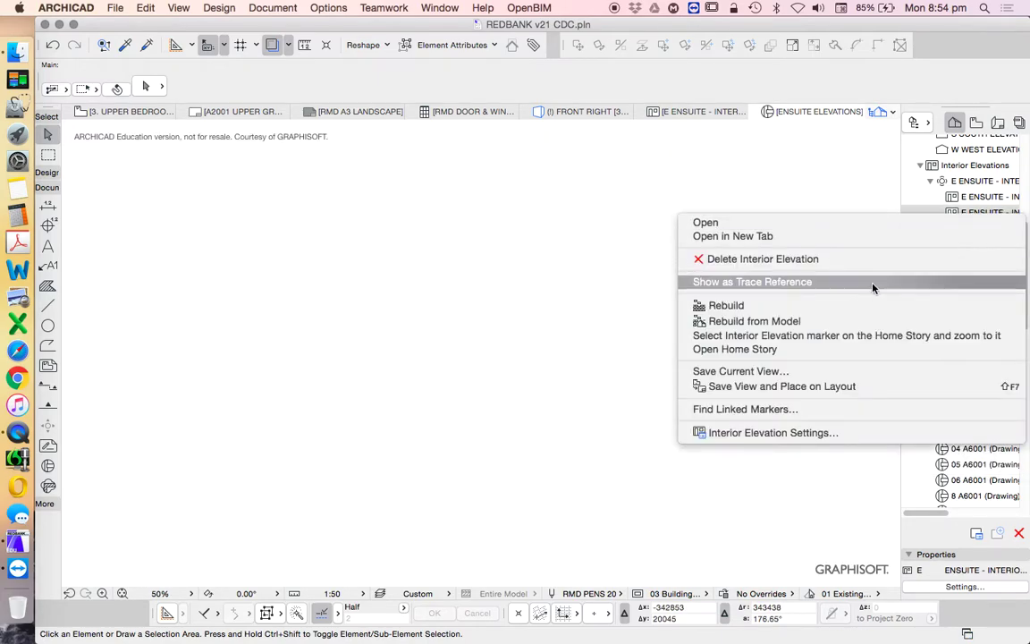
click(786, 281)
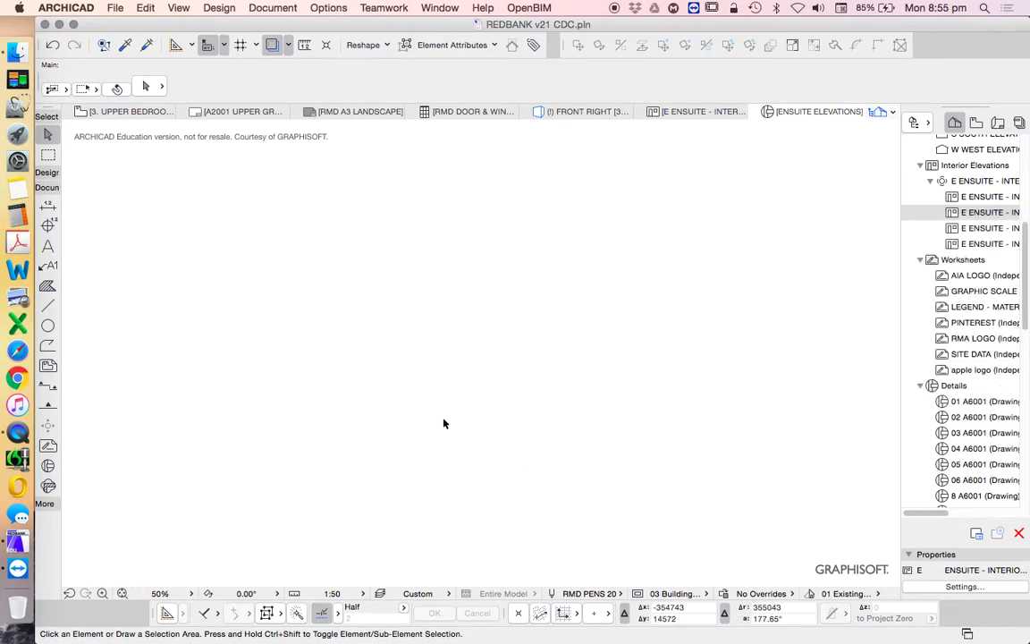
Zoom to fit the traced elevation in the window.
click(77, 593)
click(119, 592)
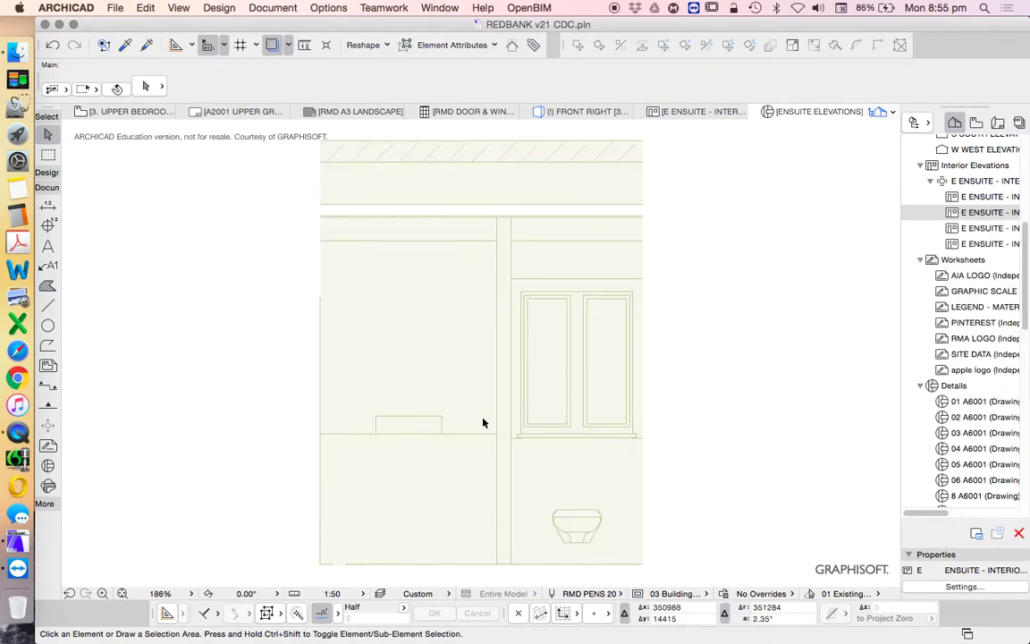
scroll(543, 367, down, 3)
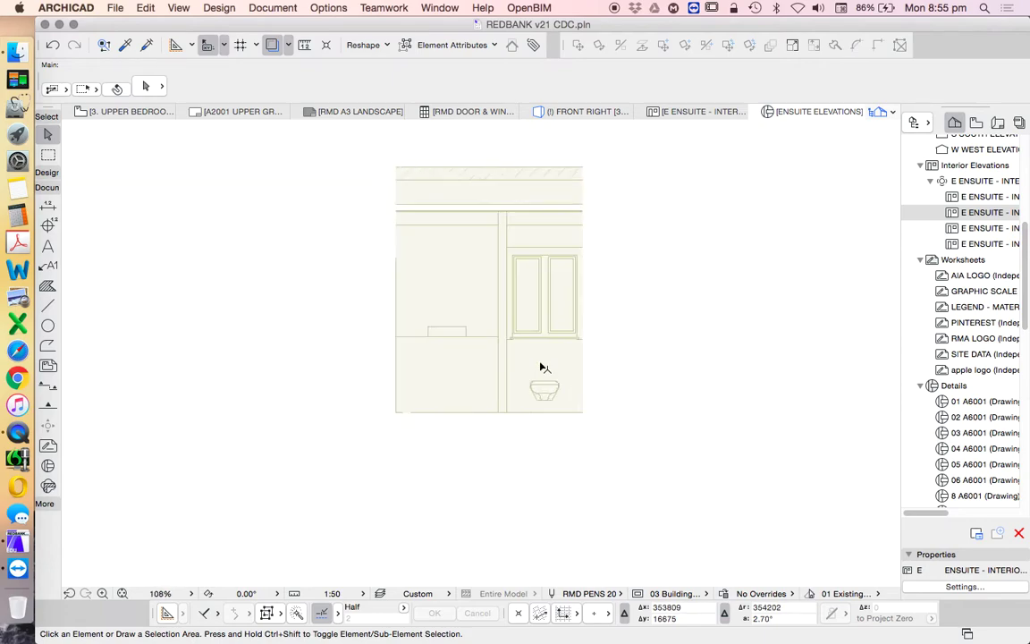
scroll(543, 367, up, 1)
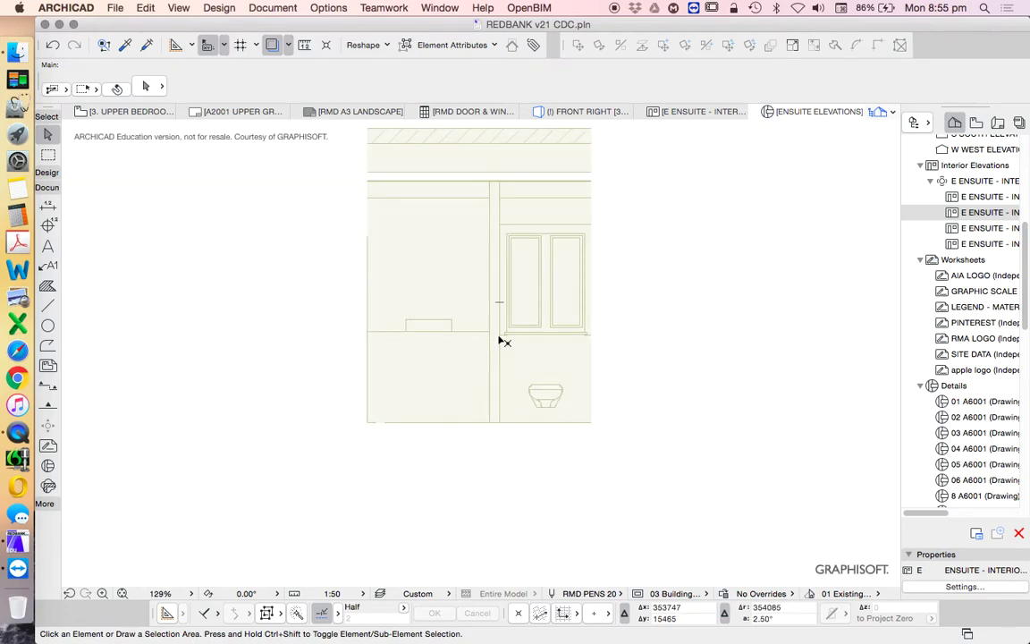
scroll(944, 279, down, 1)
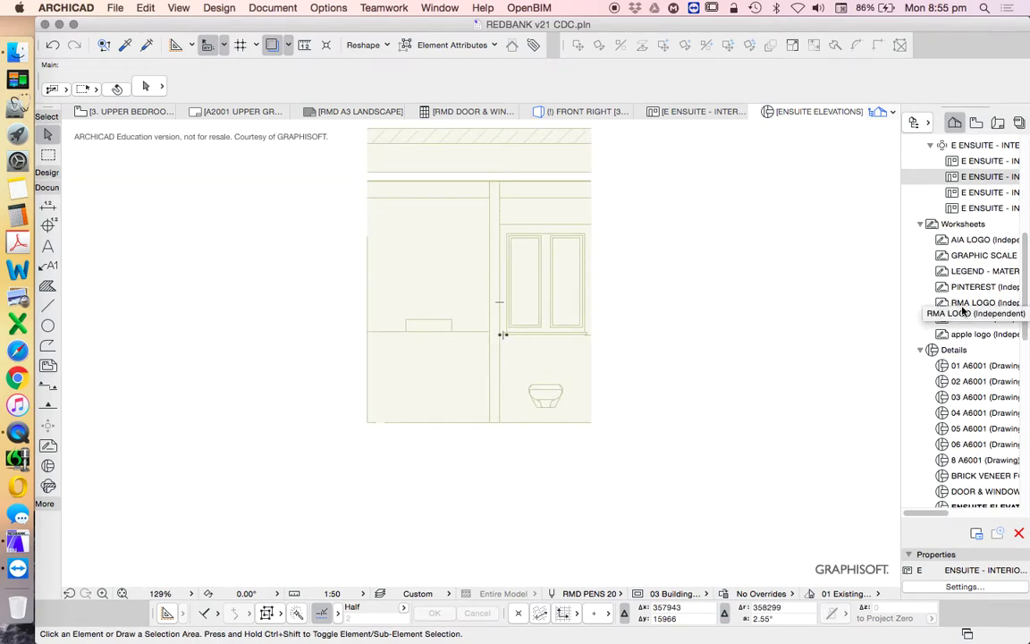
Open the second ensuite interior elevation and select and copy all its elements.
double_click(977, 185)
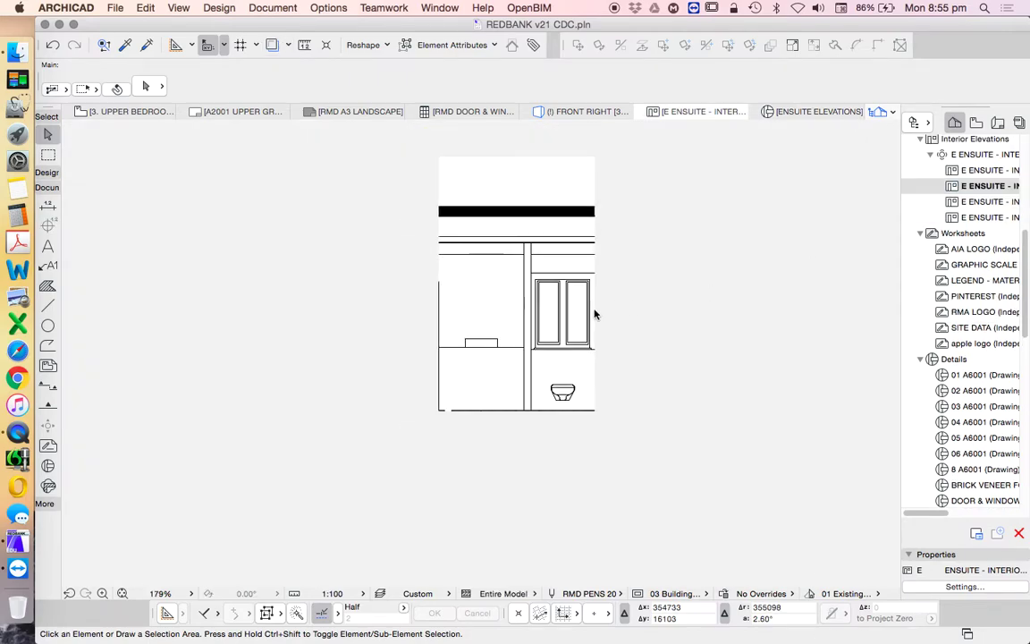
drag(648, 432, 454, 161)
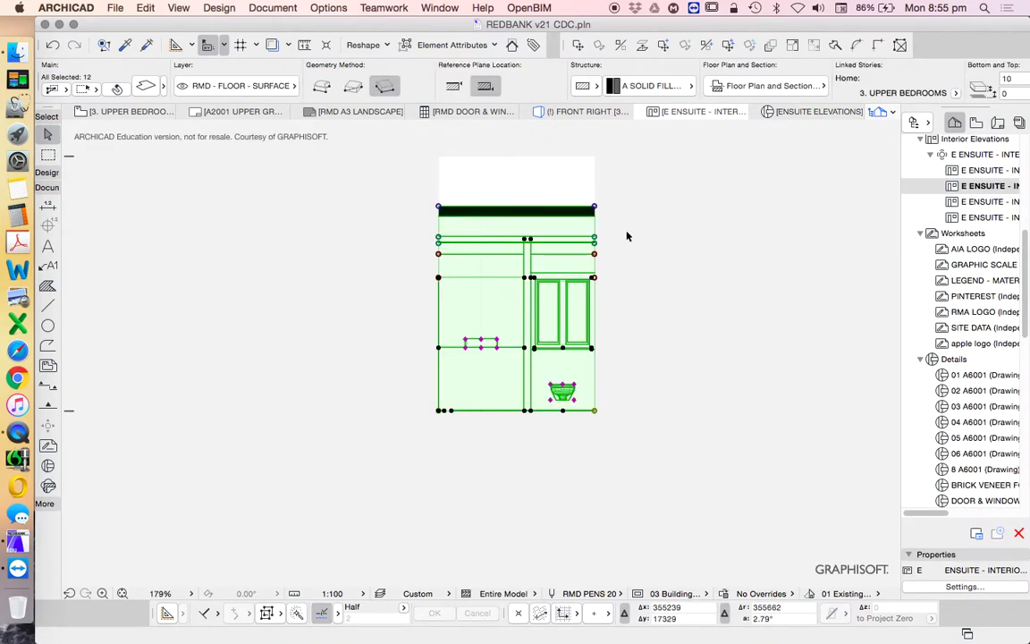
click(783, 286)
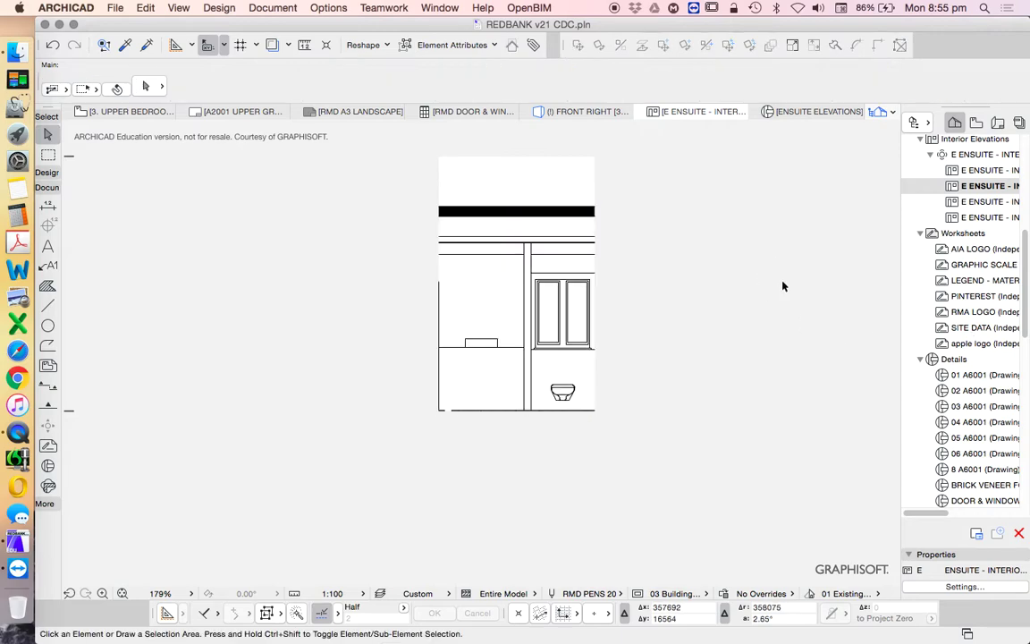
scroll(990, 338, down, 2)
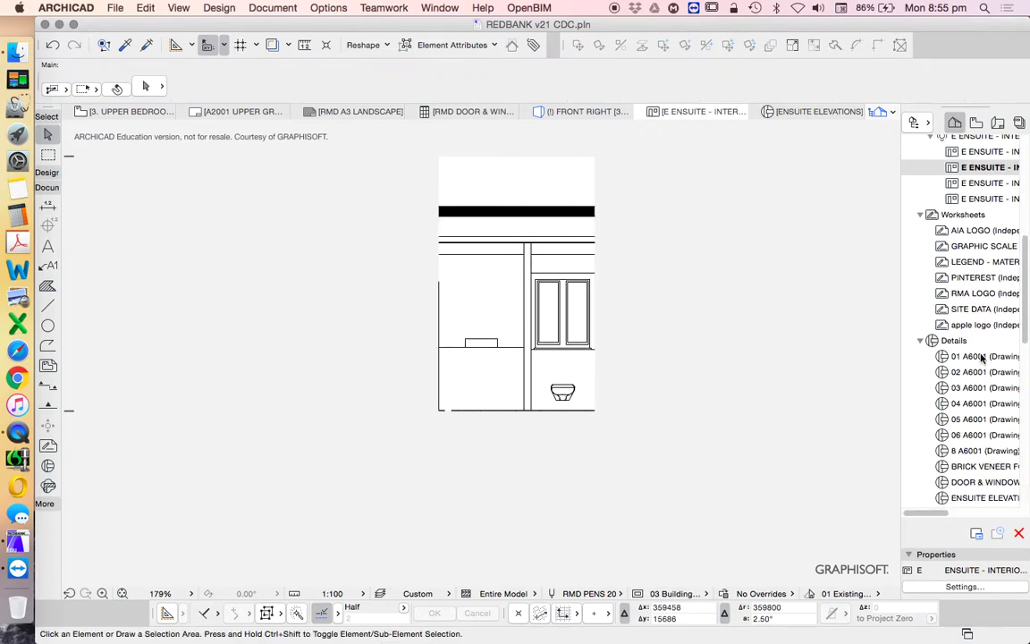
scroll(974, 355, down, 8)
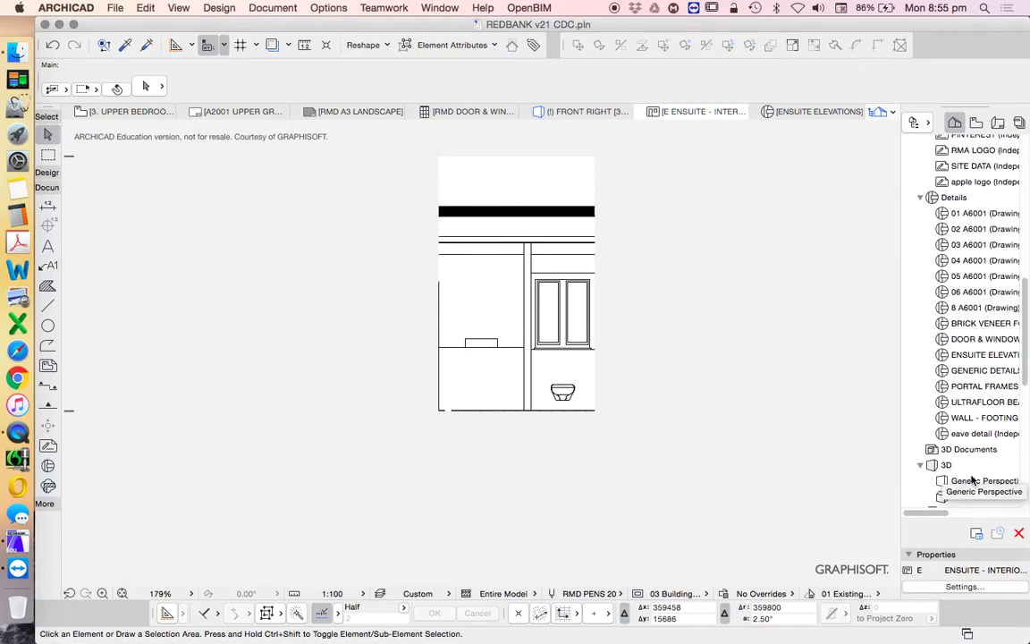
Paste the copied elevation into the ENSUITE ELEVATIONS detail in place.
double_click(983, 354)
scroll(583, 447, down, 10)
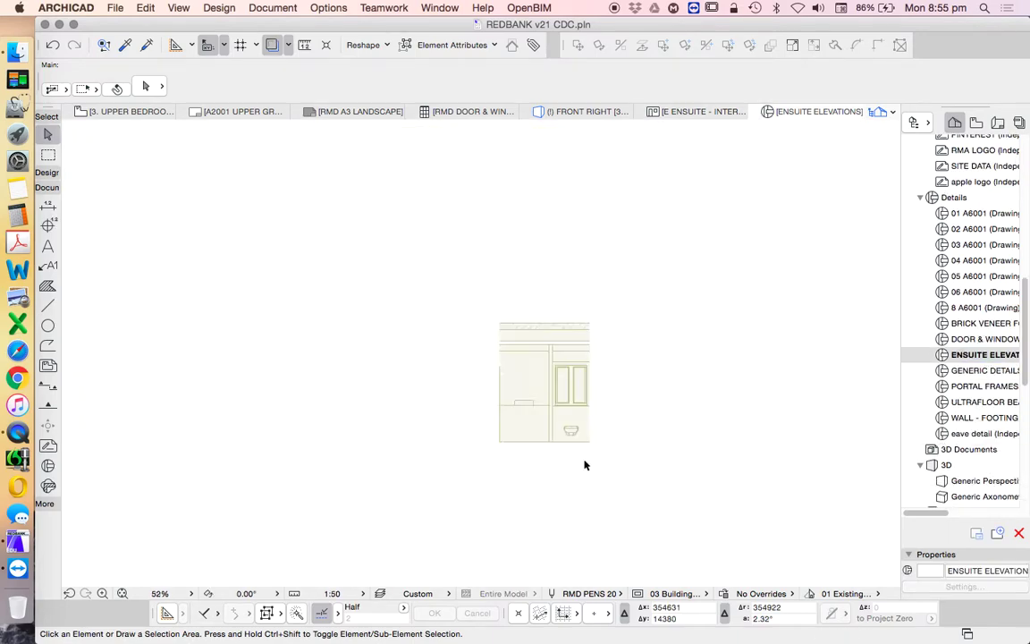
right_click(679, 370)
click(679, 370)
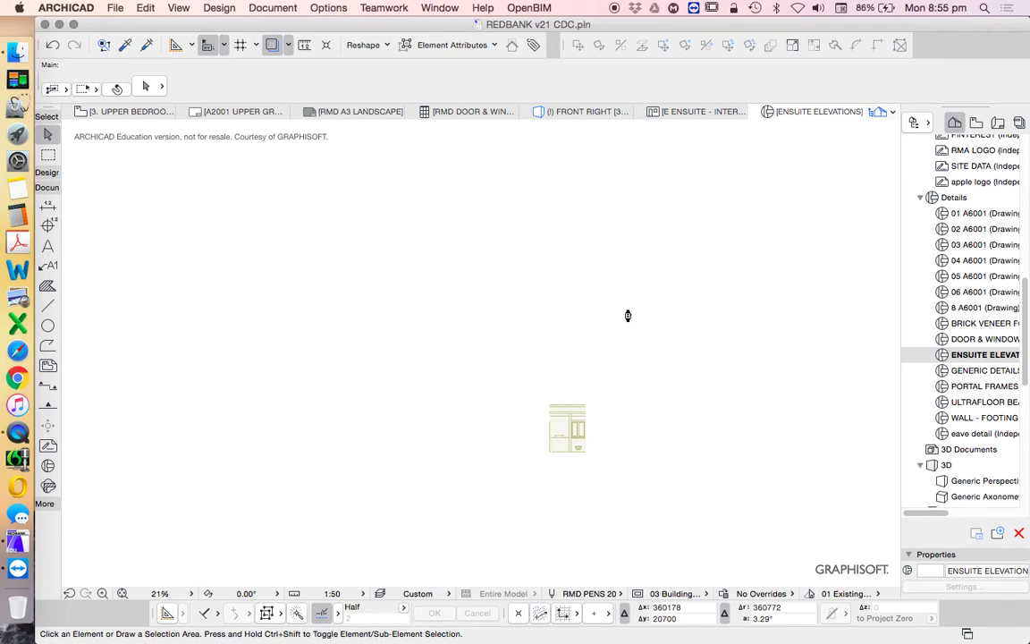
click(596, 482)
Inspect the pasted roof and ceiling lines by selecting and deselecting them.
scroll(572, 447, up, 5)
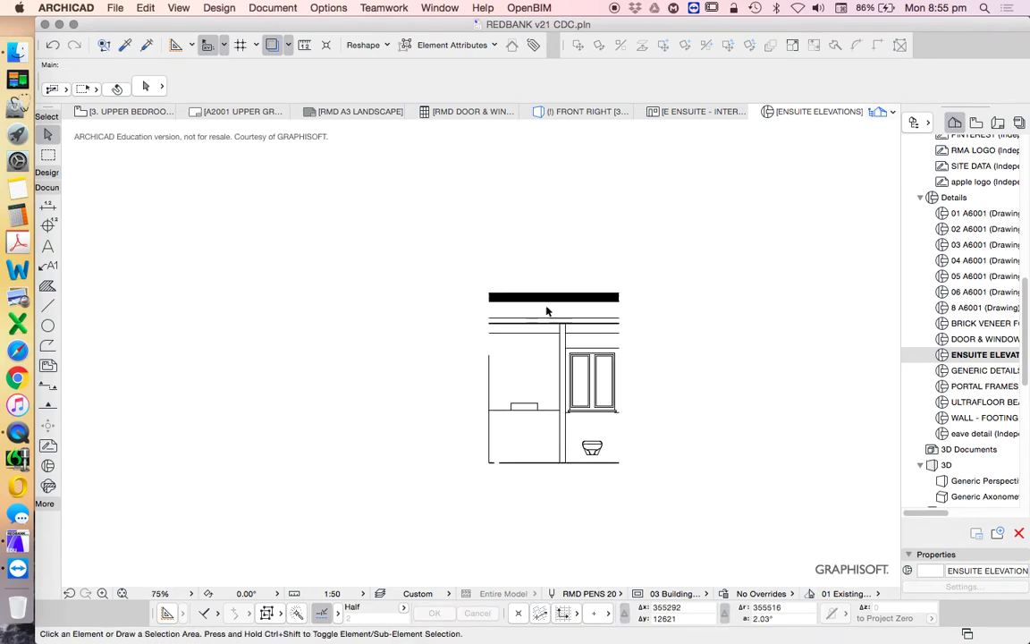
click(490, 315)
scroll(529, 329, up, 4)
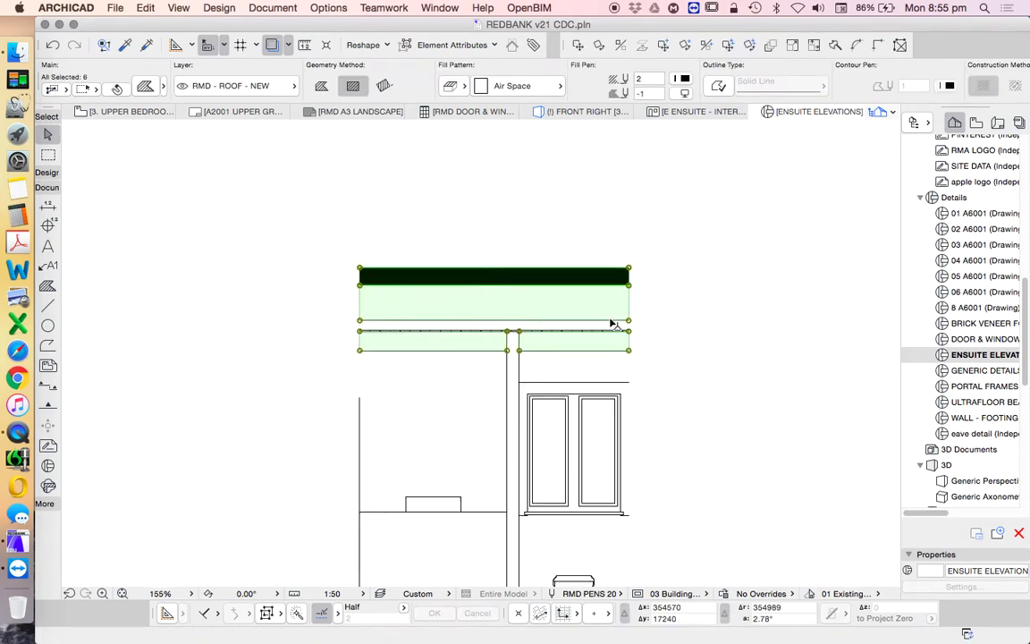
click(505, 242)
scroll(505, 241, down, 3)
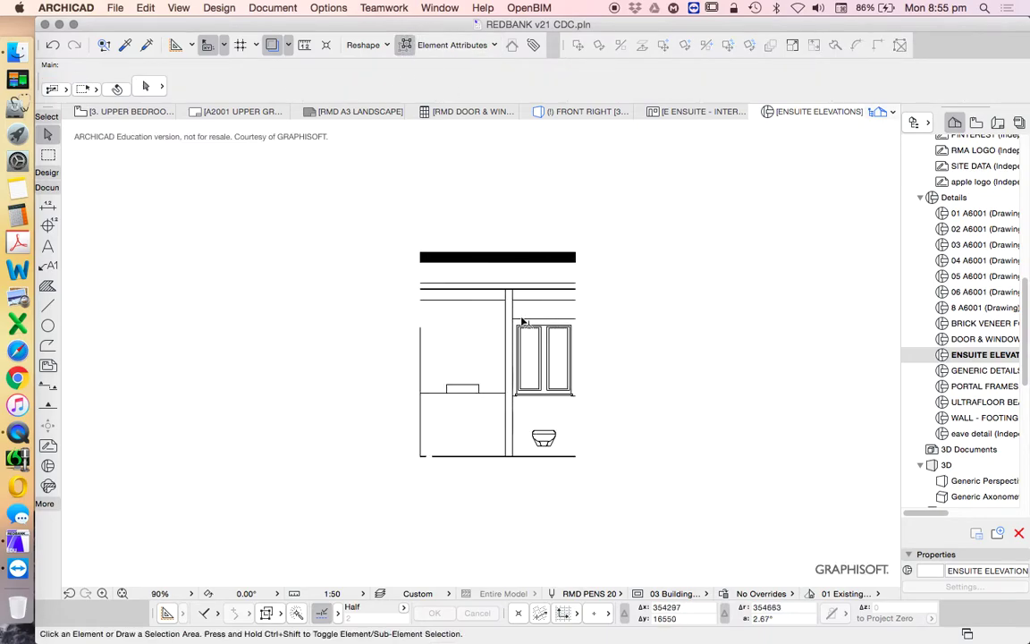
scroll(523, 322, up, 5)
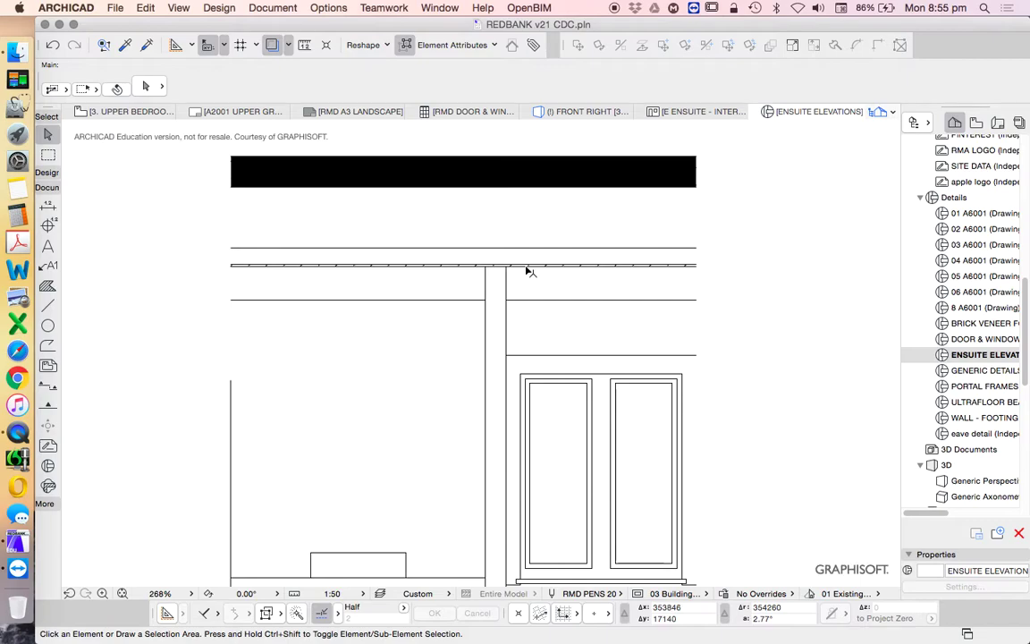
click(527, 266)
scroll(536, 266, down, 4)
click(623, 280)
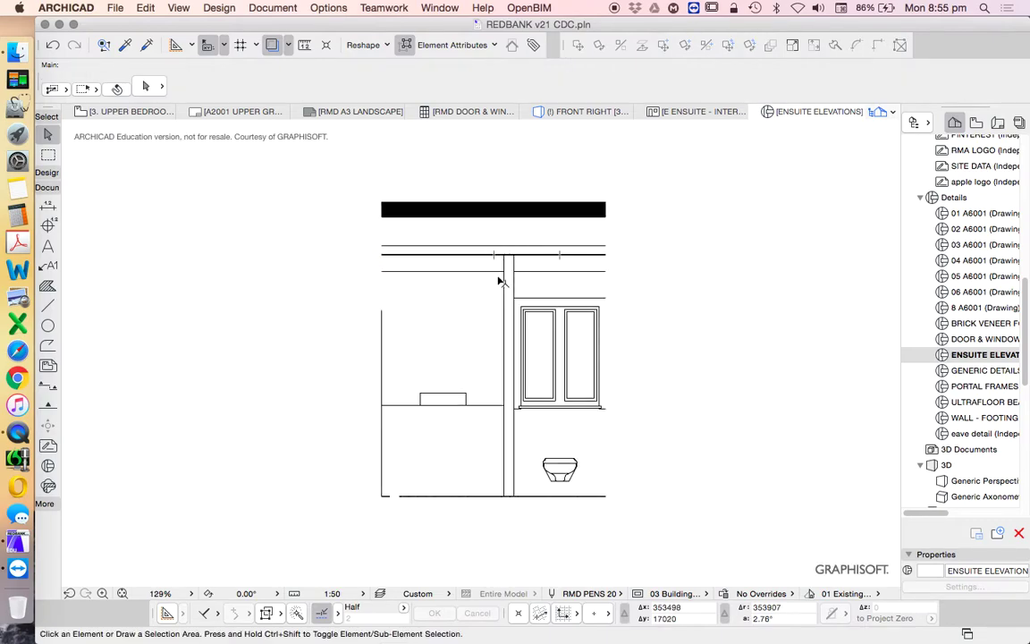
click(48, 346)
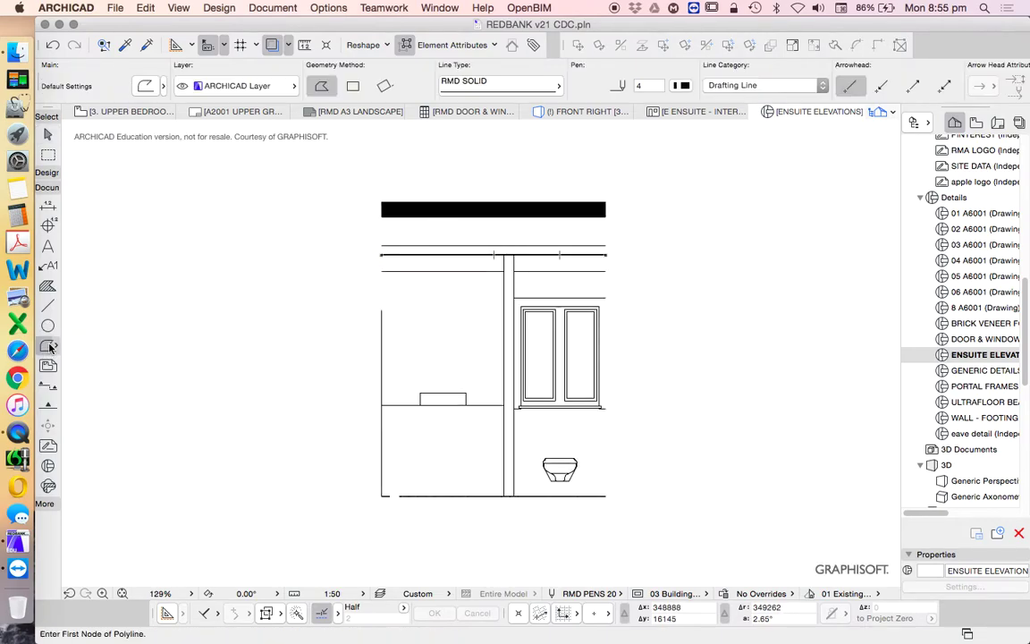
Set the drawing pen to 6 (0.60 mm black) and start a line at the floor line's end.
click(677, 86)
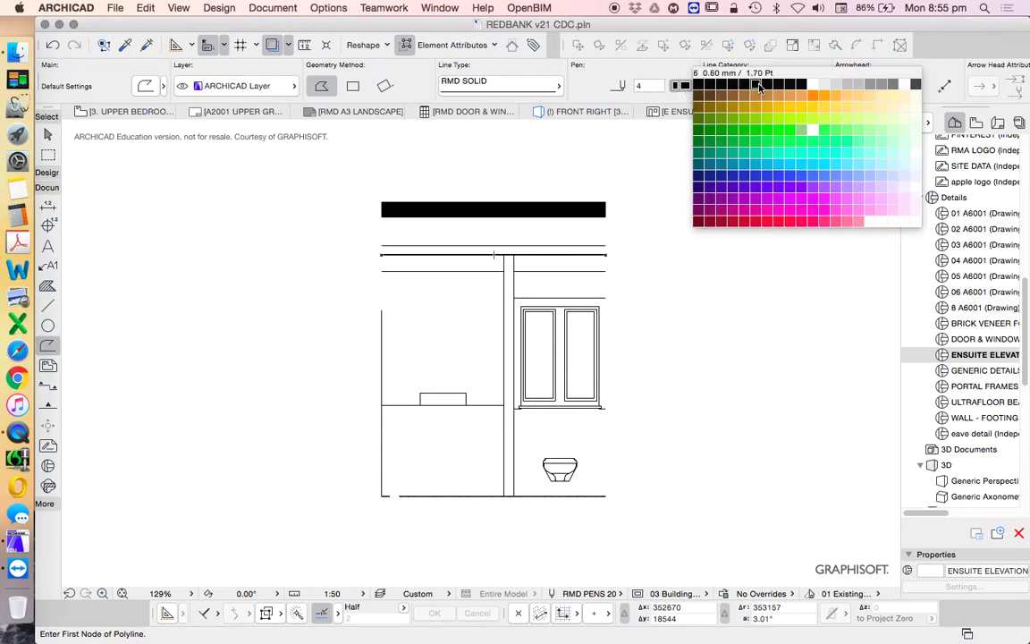
click(758, 87)
scroll(633, 487, up, 10)
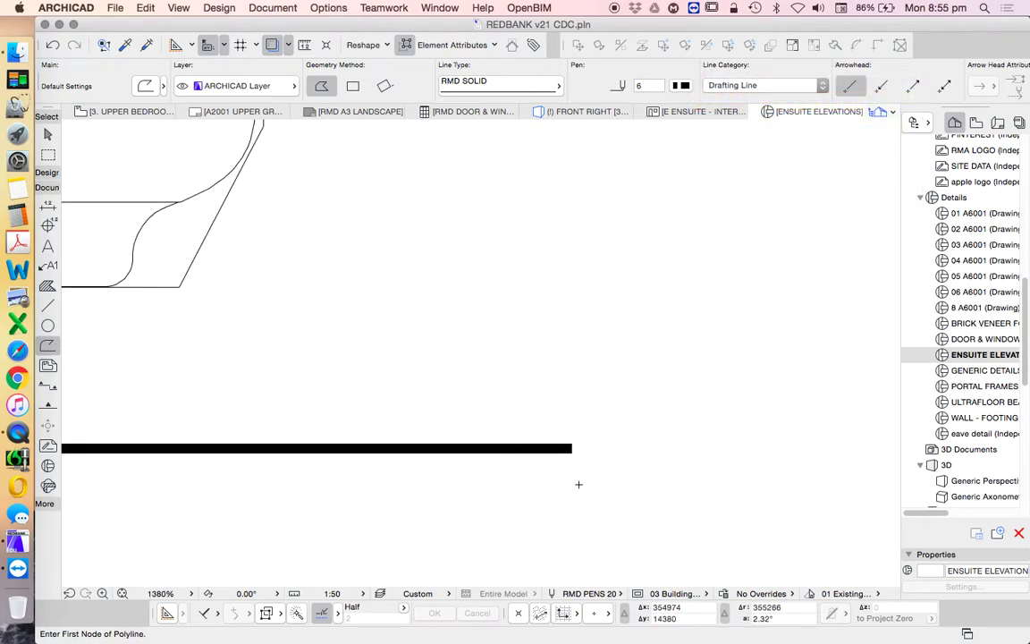
scroll(611, 430, down, 5)
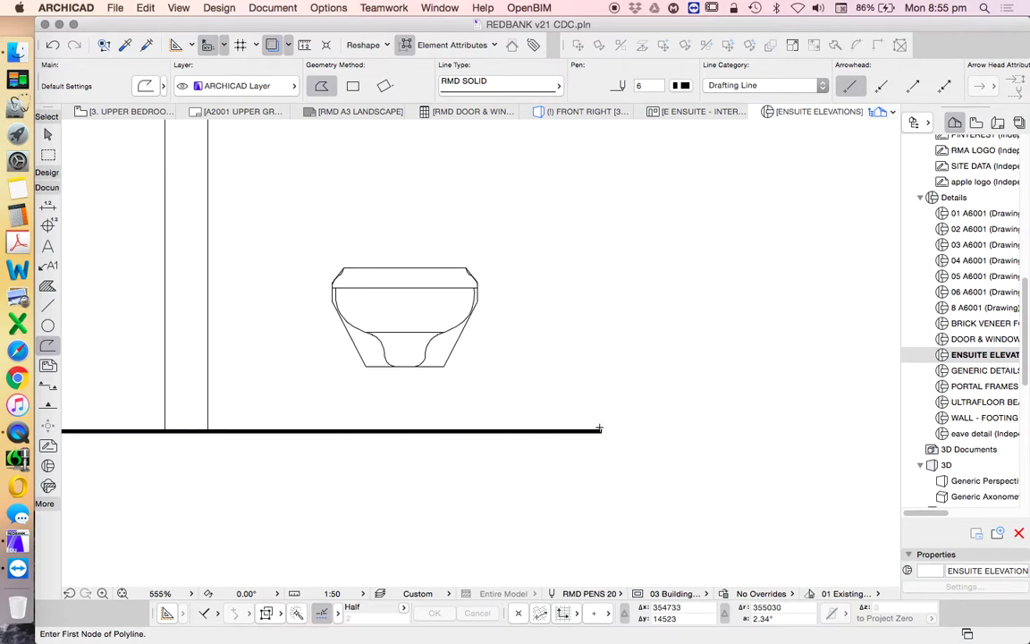
scroll(673, 493, up, 6)
click(605, 414)
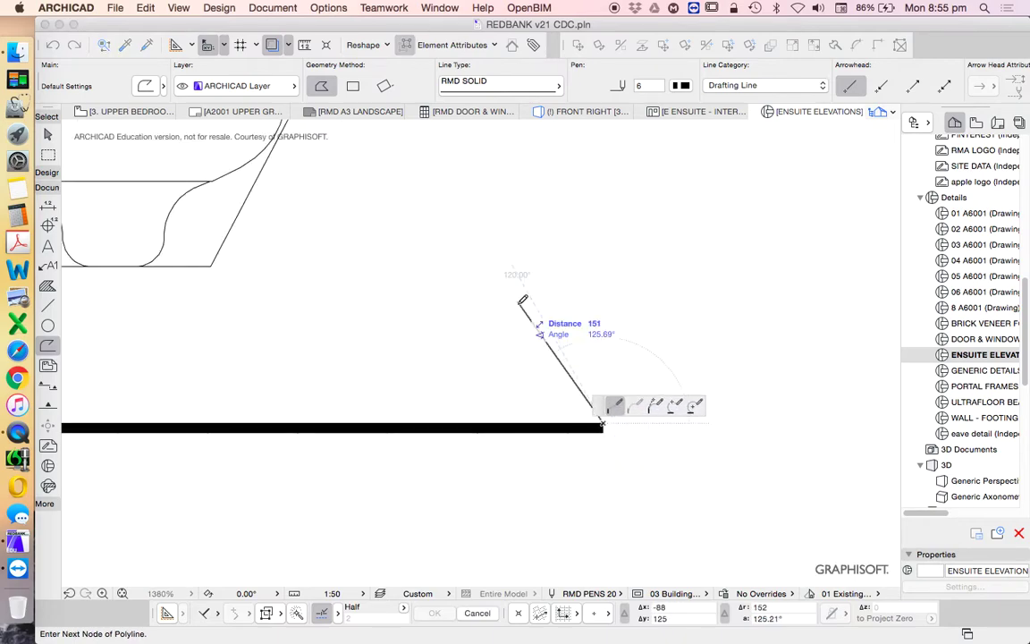
scroll(563, 356, down, 6)
Cancel the rectangle being drawn and turn on True Line Weight display.
click(353, 83)
scroll(464, 352, down, 6)
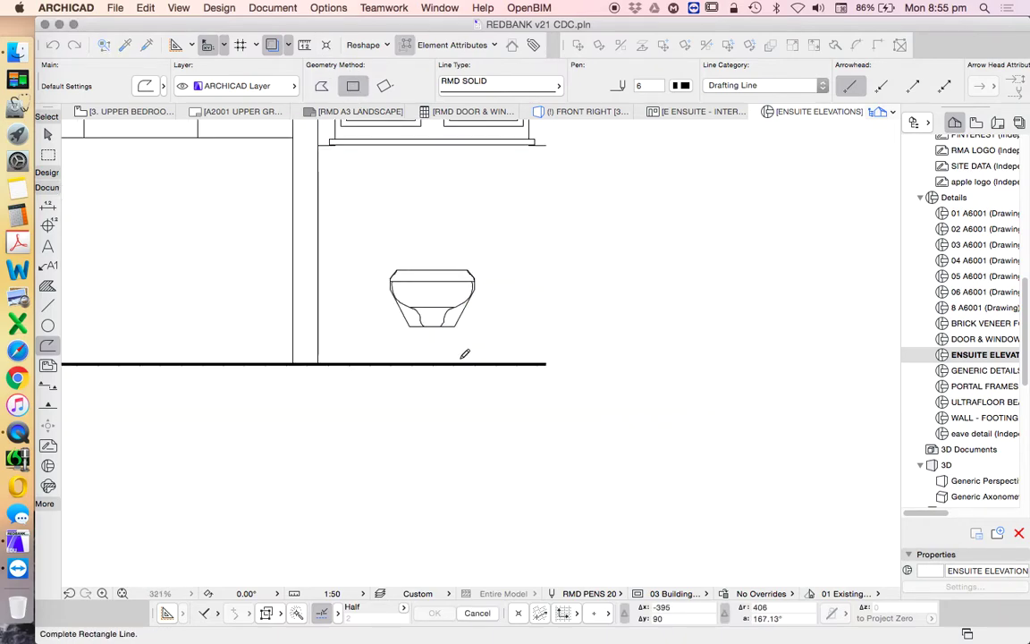
scroll(445, 303, up, 4)
scroll(445, 303, up, 10)
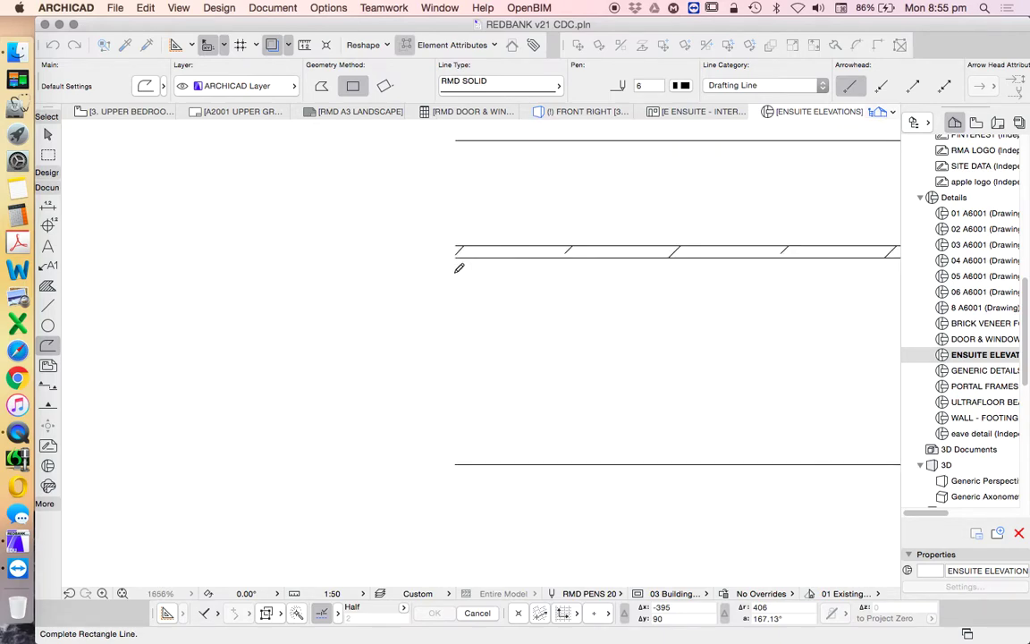
click(456, 263)
scroll(455, 262, down, 10)
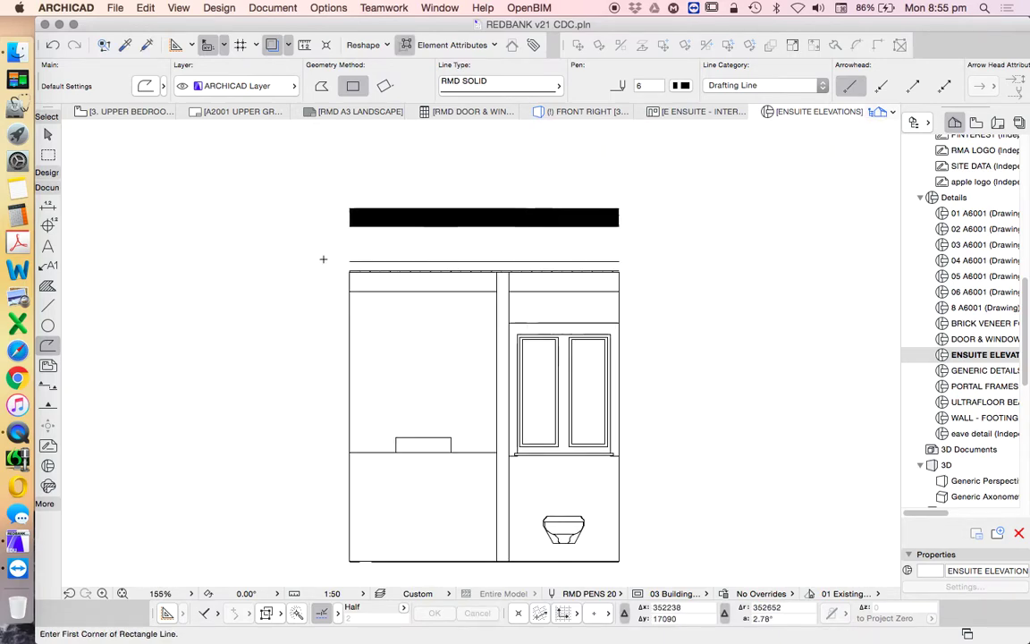
key(Escape)
right_click(223, 231)
click(277, 276)
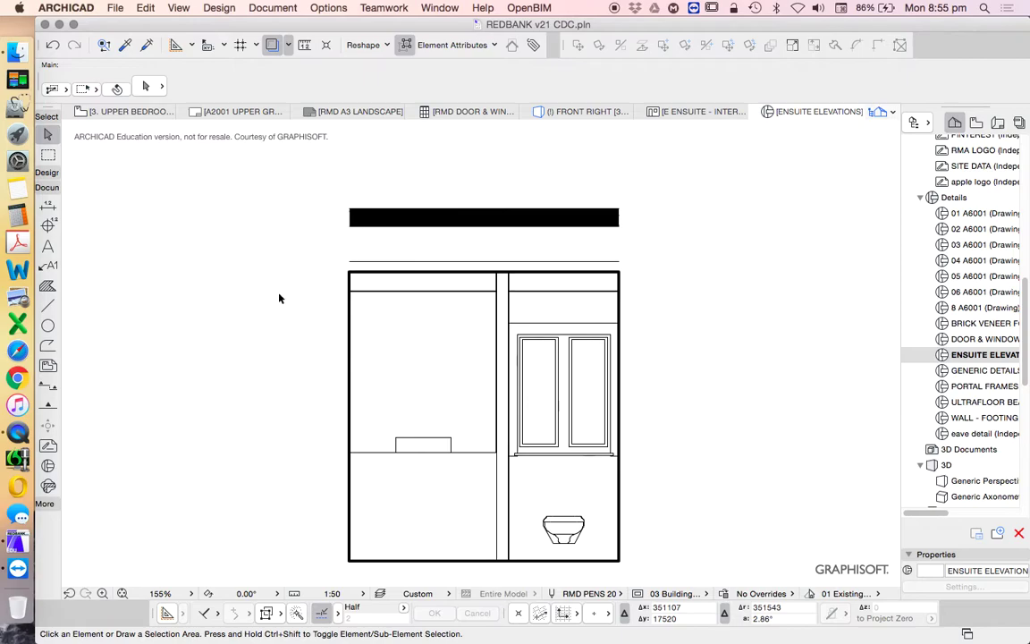
Delete the solid black band above the ensuite elevation.
drag(307, 167, 712, 273)
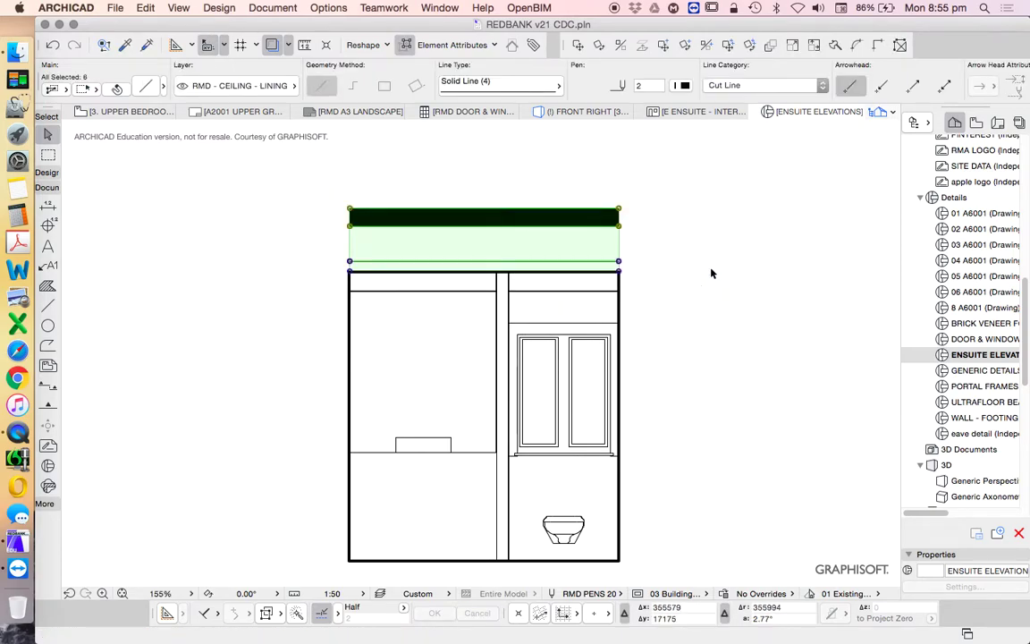
key(Delete)
scroll(586, 211, down, 3)
scroll(540, 231, up, 3)
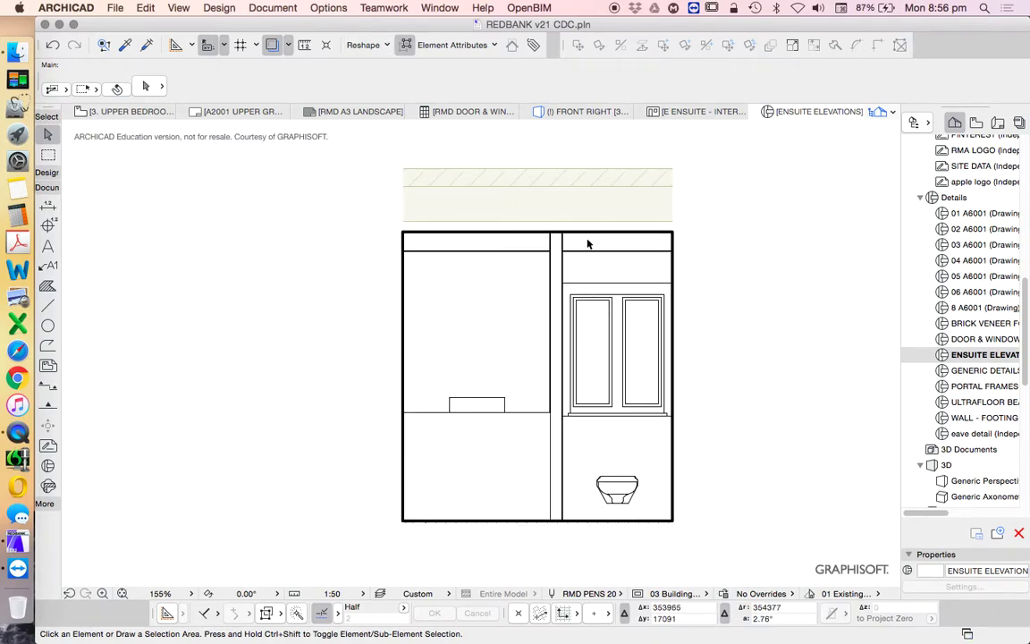
scroll(577, 247, up, 4)
Set the elevation's interior wall lines to pen 1.
drag(552, 271, 441, 212)
scroll(527, 244, down, 2)
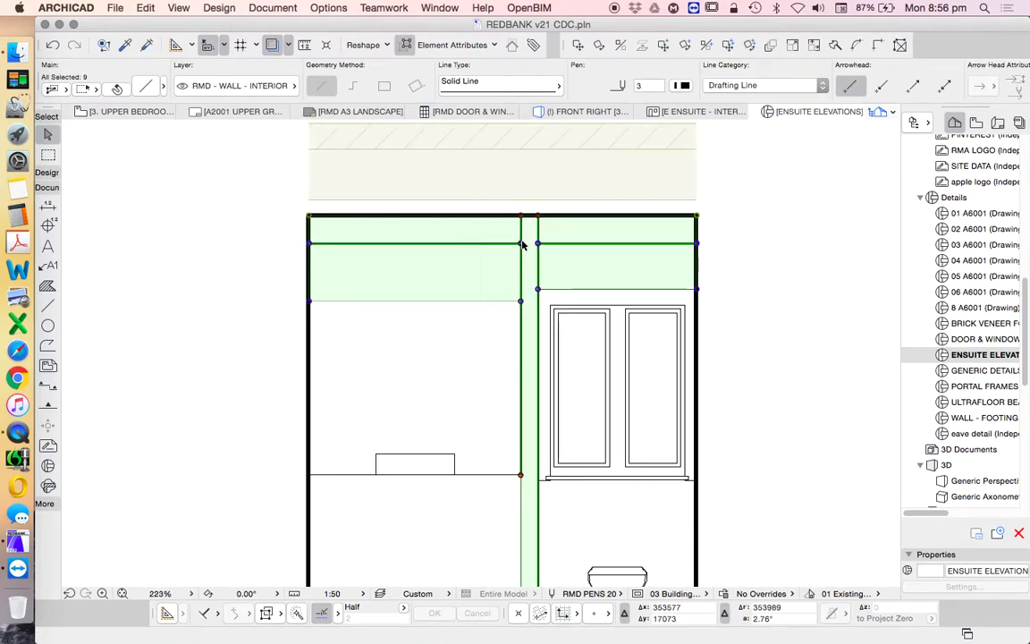
scroll(581, 249, down, 2)
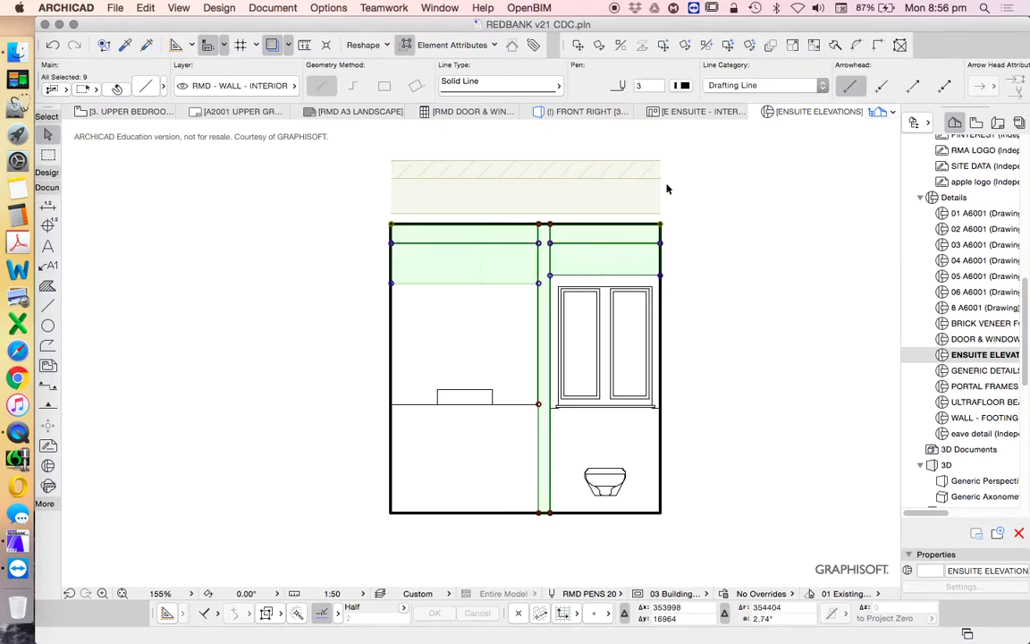
click(683, 85)
click(683, 292)
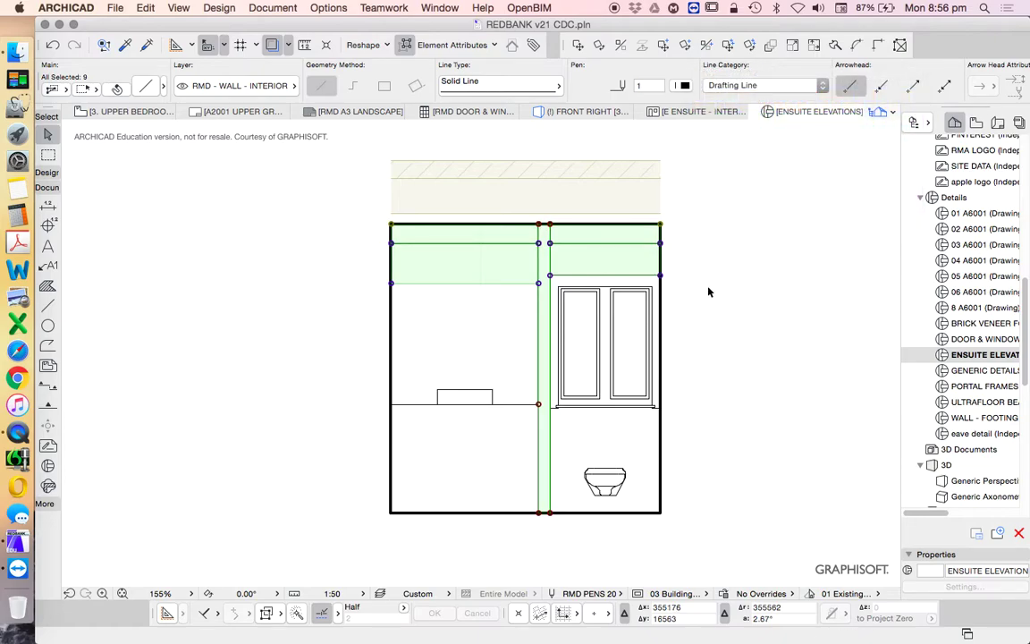
key(Escape)
scroll(515, 405, up, 2)
scroll(514, 405, up, 5)
scroll(591, 430, down, 2)
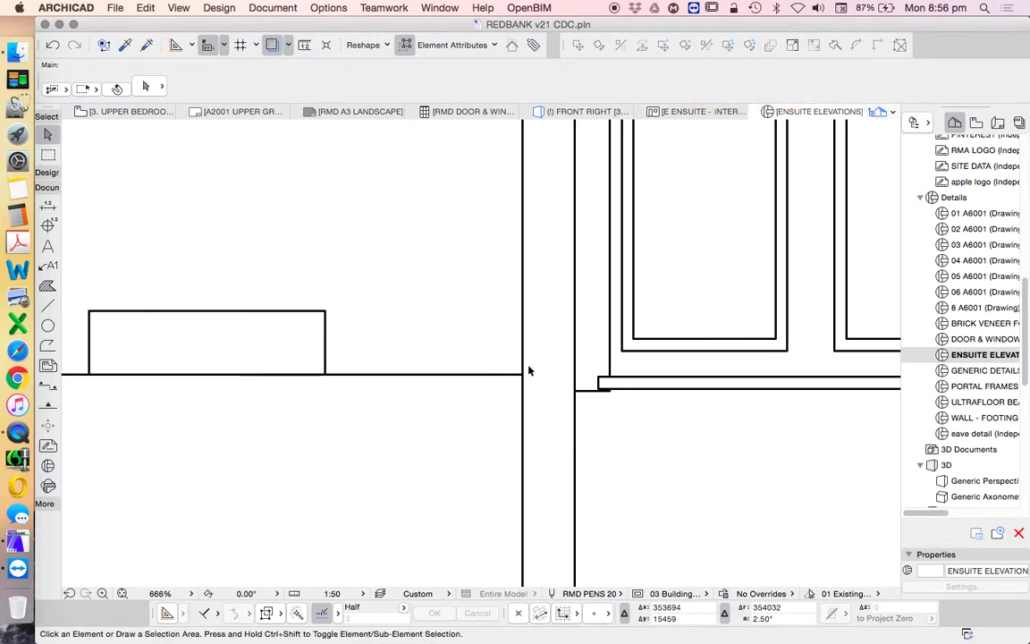
scroll(590, 394, down, 4)
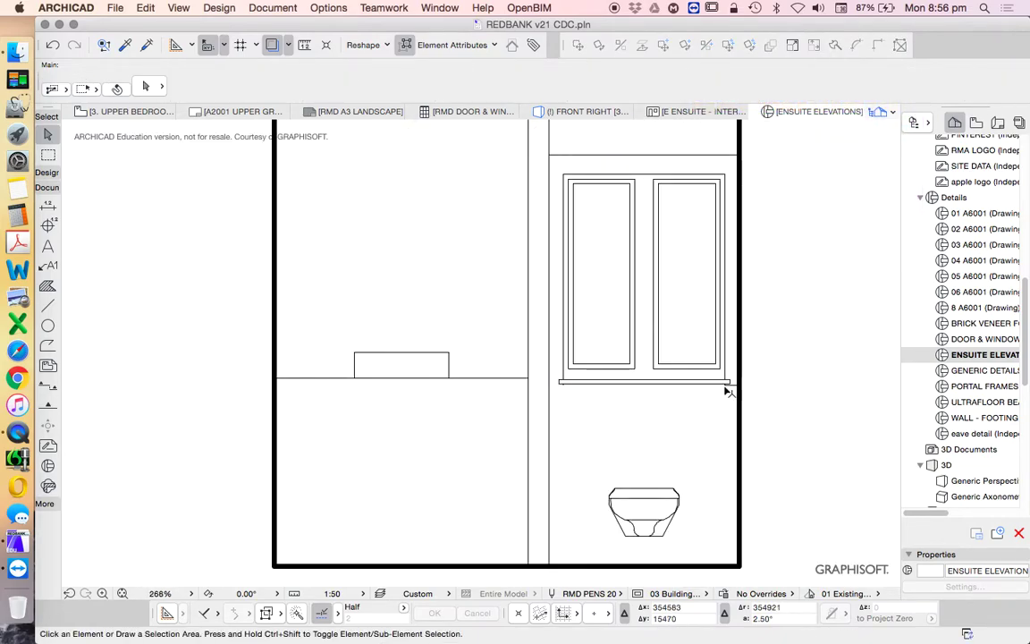
scroll(738, 390, down, 4)
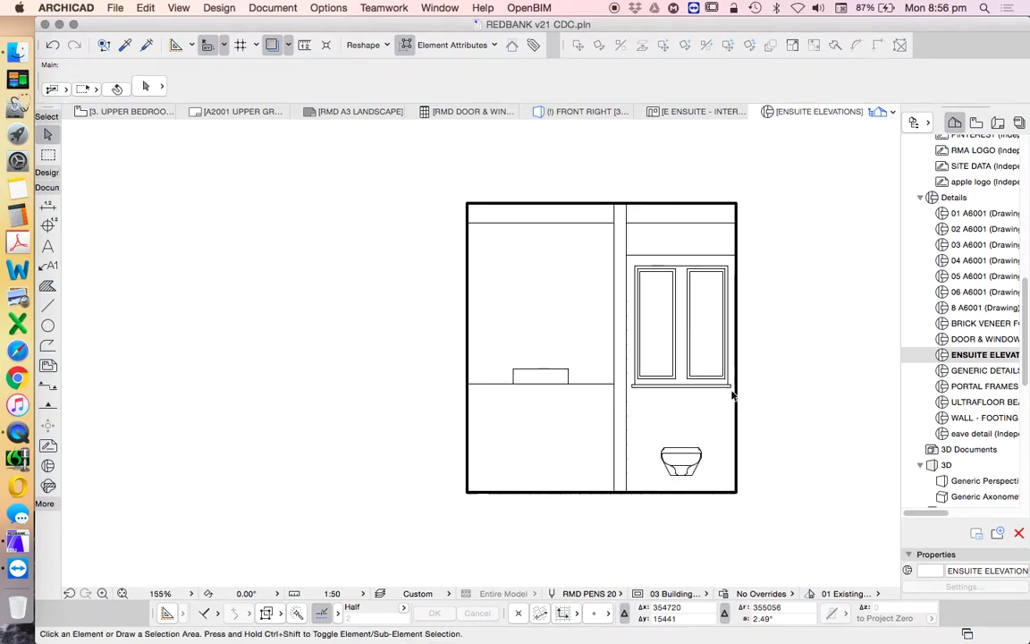
scroll(641, 399, up, 4)
scroll(640, 399, up, 6)
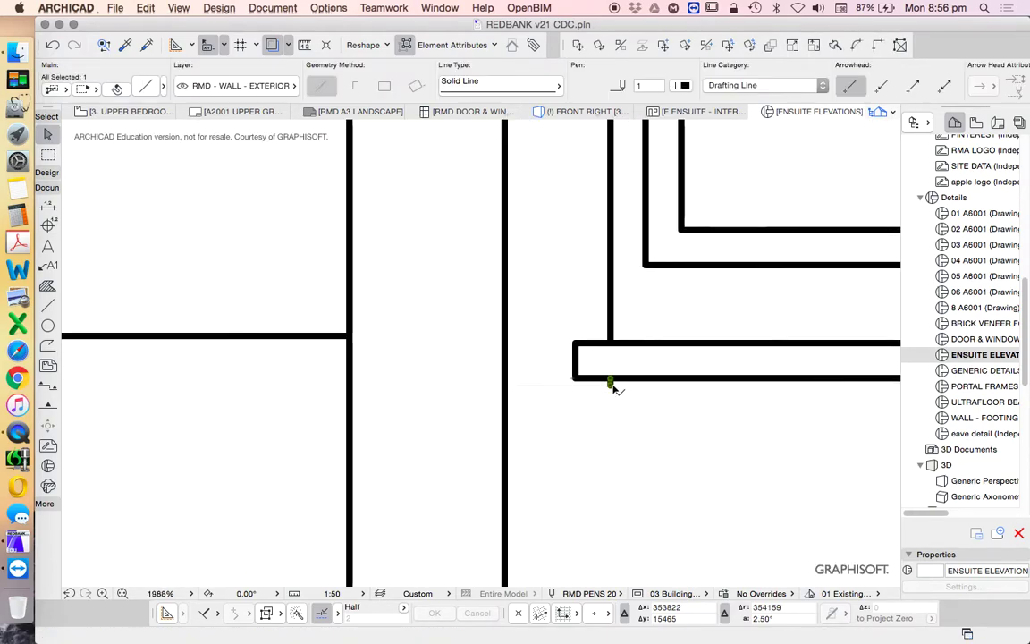
scroll(558, 391, down, 5)
scroll(625, 384, up, 3)
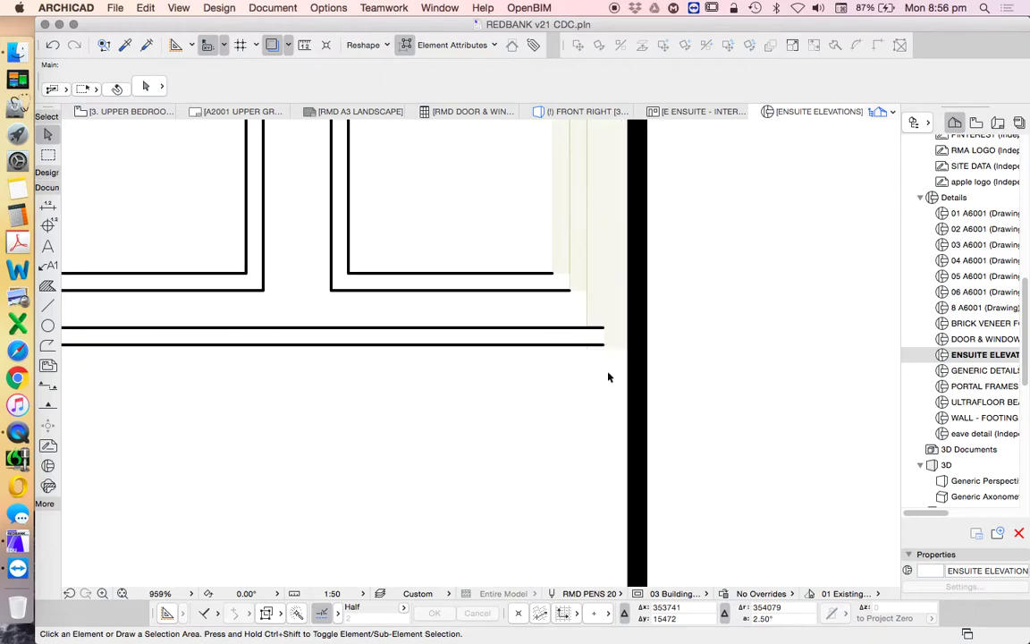
scroll(634, 397, down, 4)
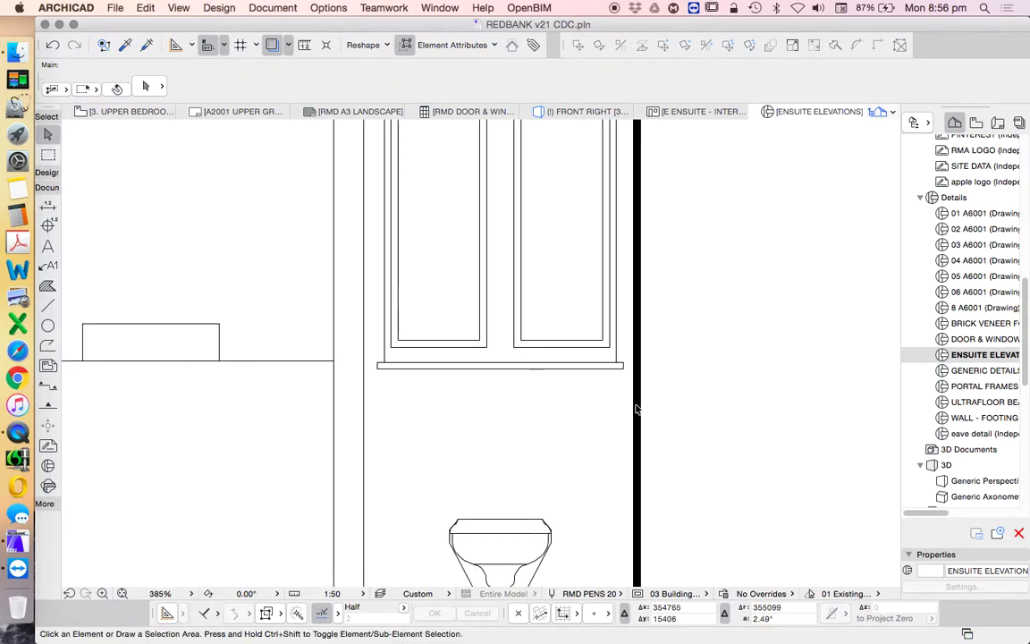
scroll(637, 400, down, 3)
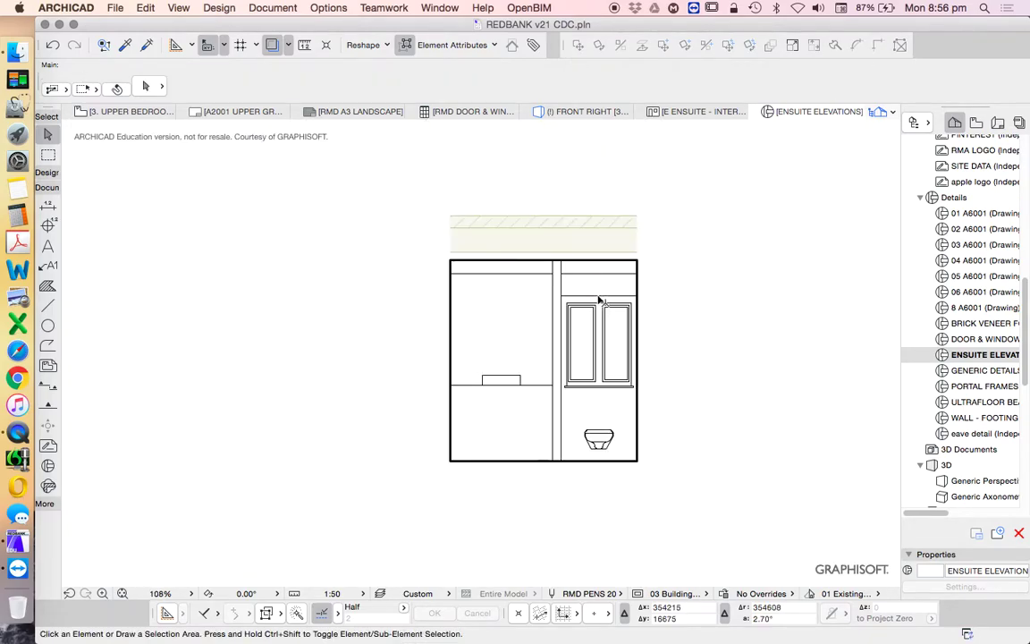
scroll(599, 301, up, 3)
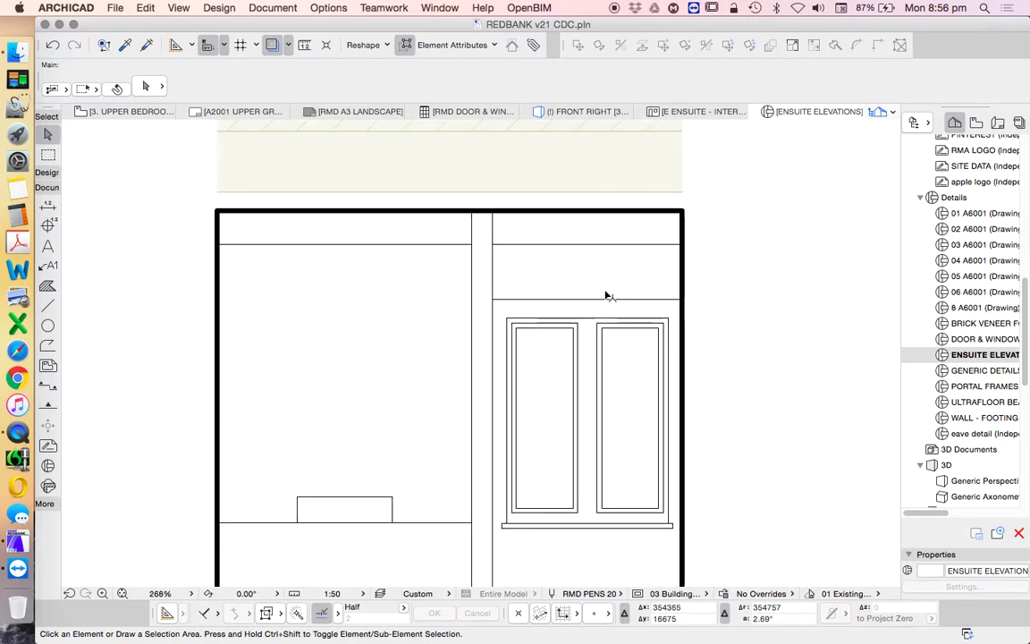
Inspect the fills above the window and on the left wall, then clear the selection.
click(542, 233)
click(446, 257)
mouse_move(367, 219)
mouse_down()
mouse_move(409, 237)
mouse_move(316, 361)
mouse_up()
key(Escape)
scroll(425, 261, down, 2)
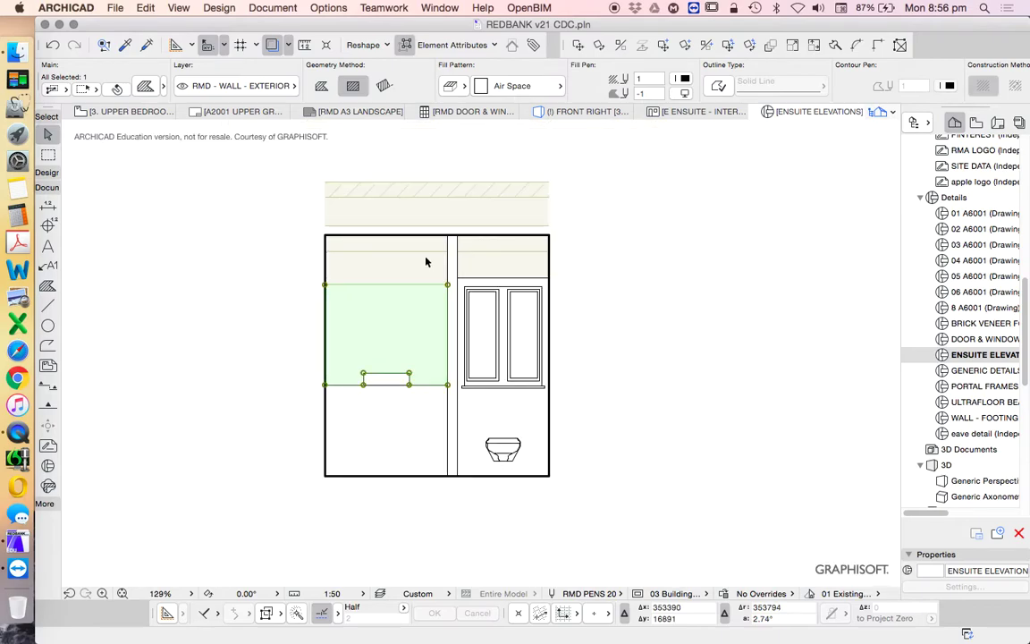
key(Escape)
scroll(482, 331, down, 2)
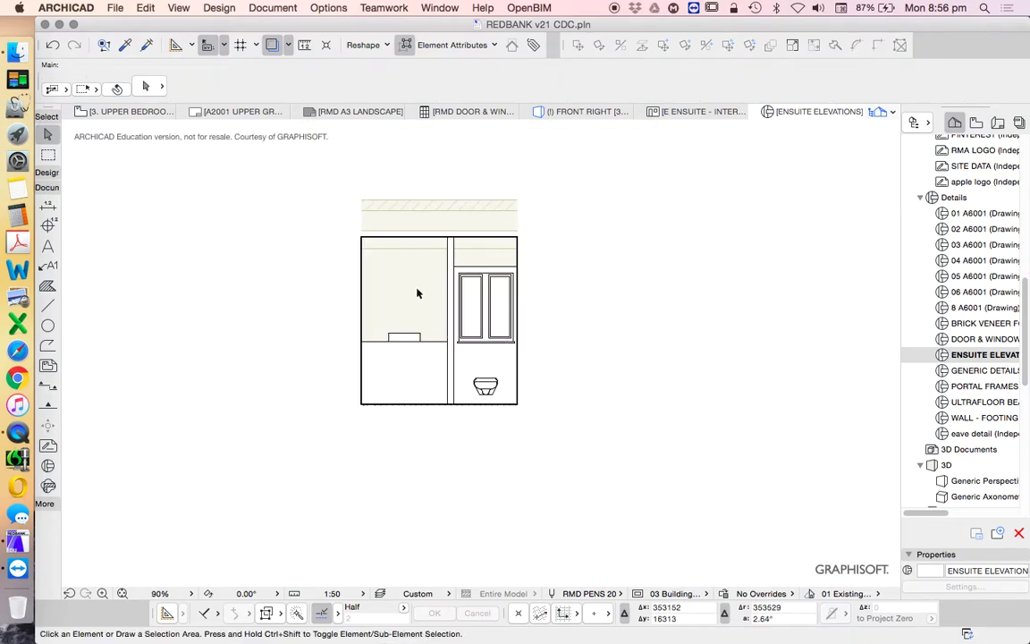
Draw a rectangular mirror fill above the vanity with an inset offset.
scroll(417, 285, up, 1)
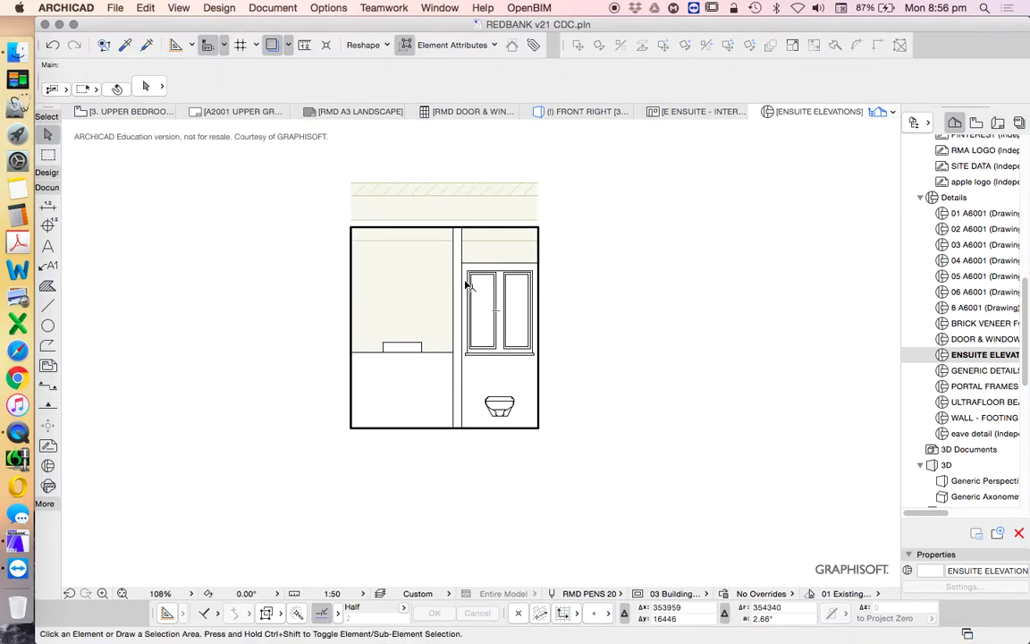
scroll(436, 290, up, 2)
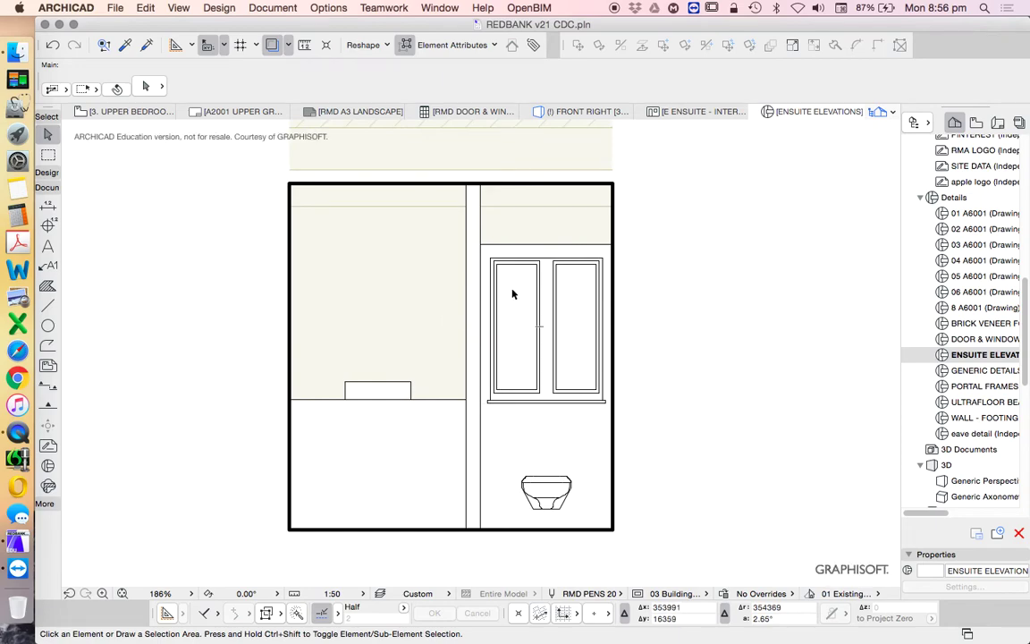
click(48, 286)
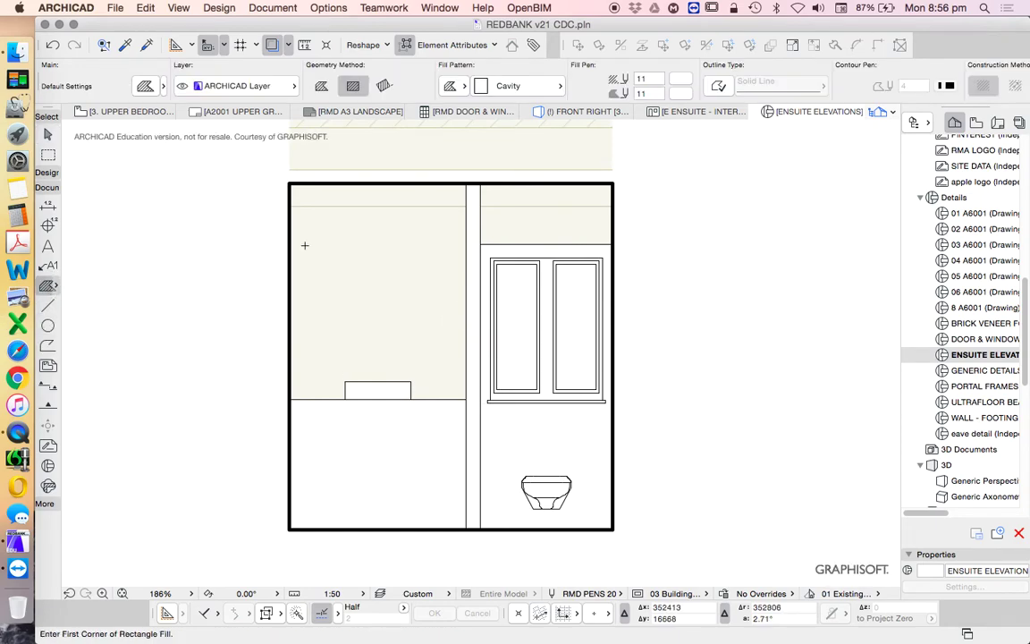
click(204, 614)
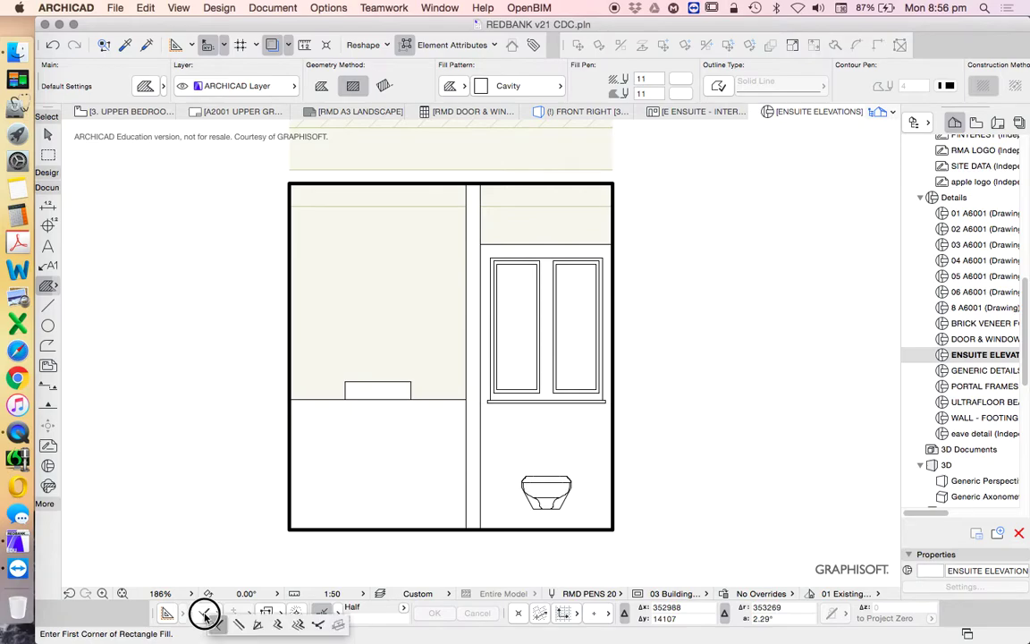
click(289, 400)
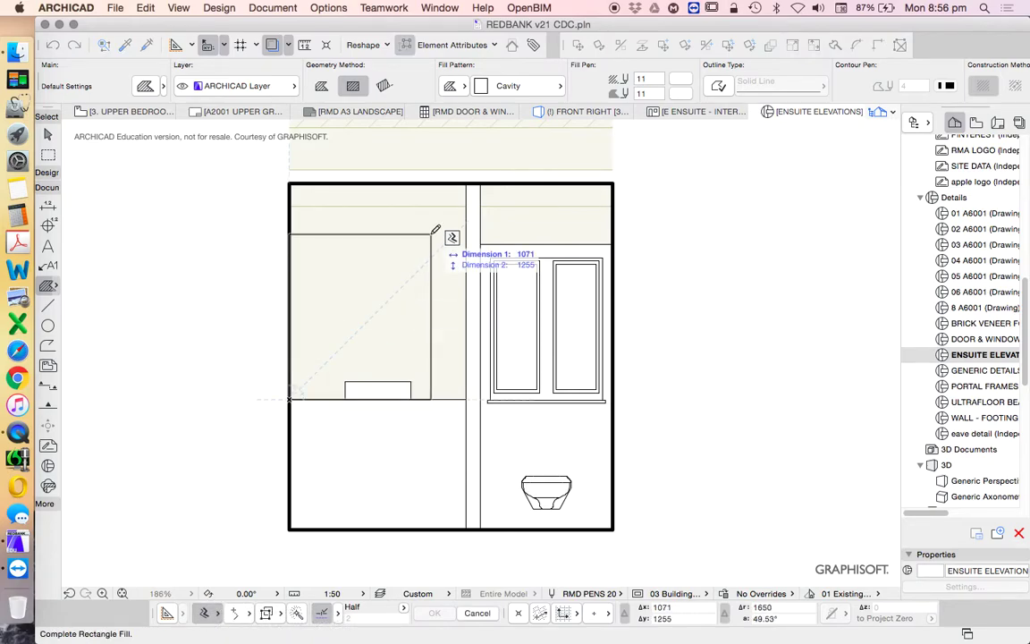
click(466, 184)
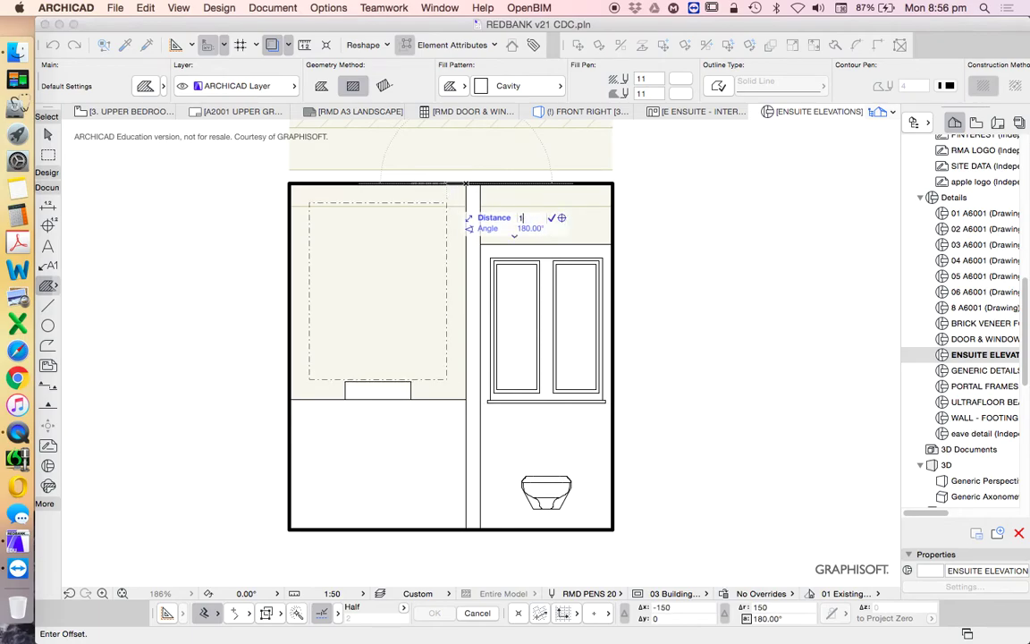
key(Return)
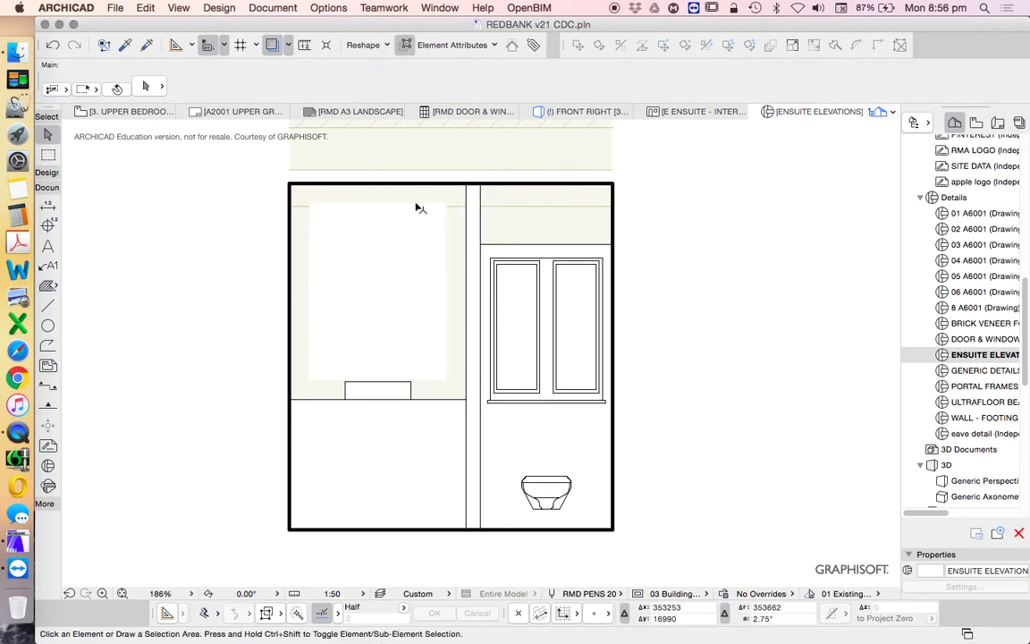
Give the mirror fill a Solid Line outline using pen 4.
shift+click(416, 206)
click(720, 86)
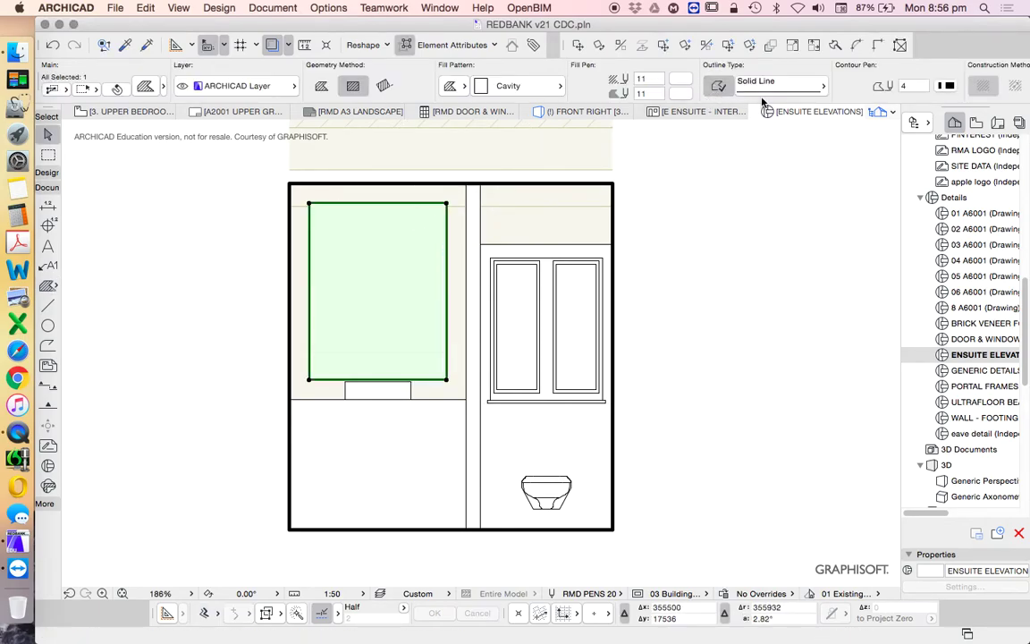
click(945, 85)
click(710, 86)
click(269, 355)
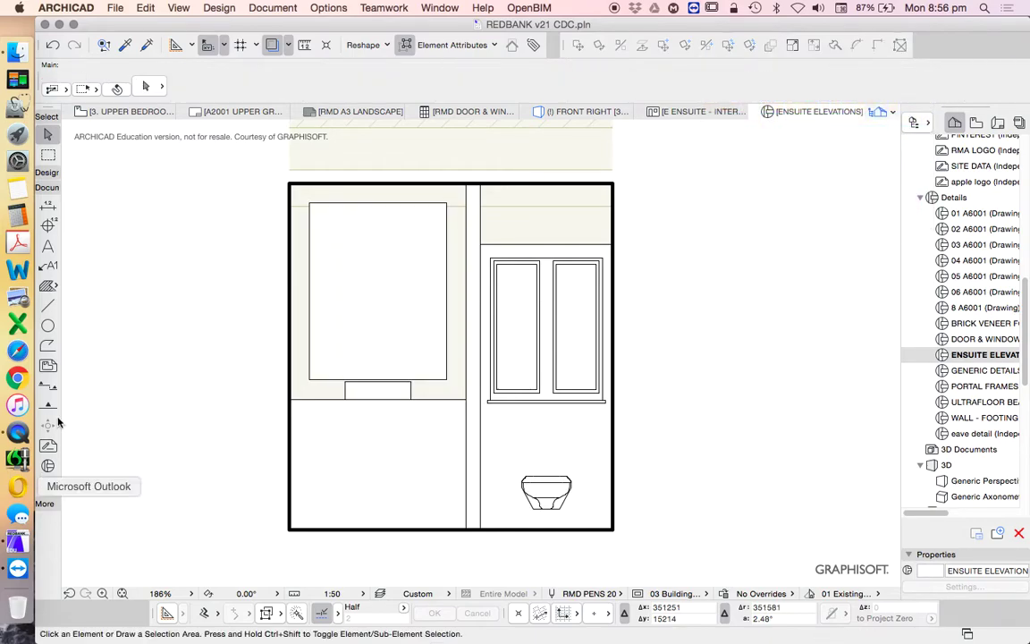
Draw a Double Dashed diagonal line across the mirror from lower-left to upper-right corner.
click(47, 305)
click(310, 379)
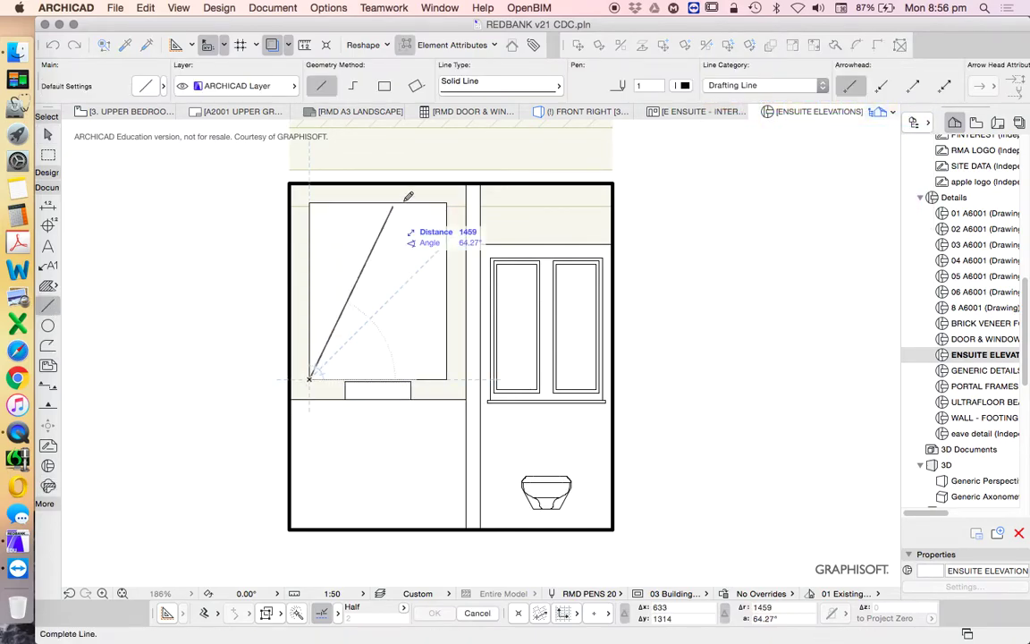
click(446, 203)
shift+click(418, 249)
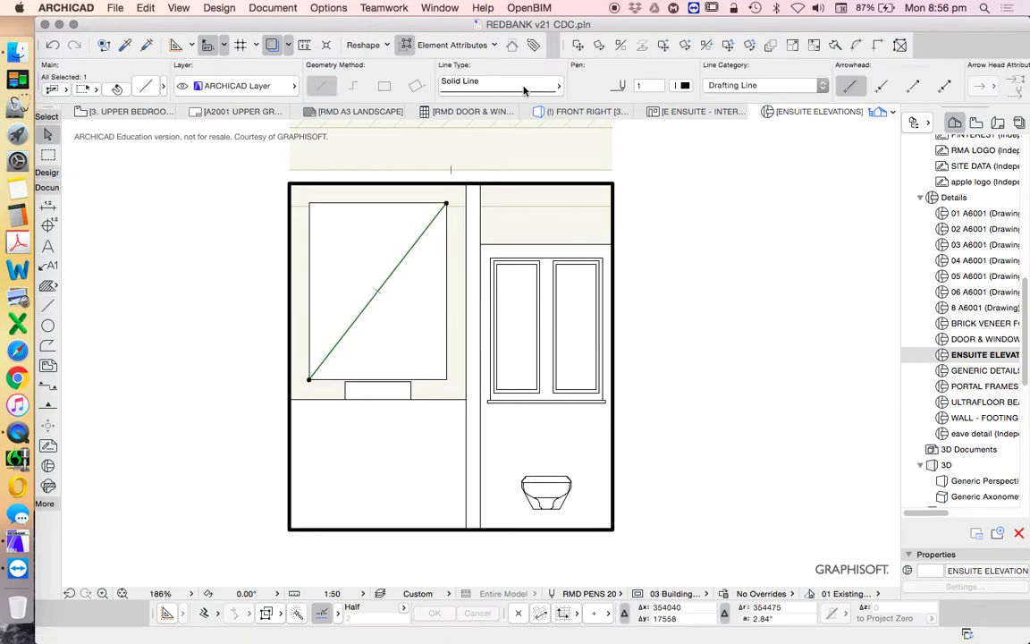
click(473, 85)
click(617, 150)
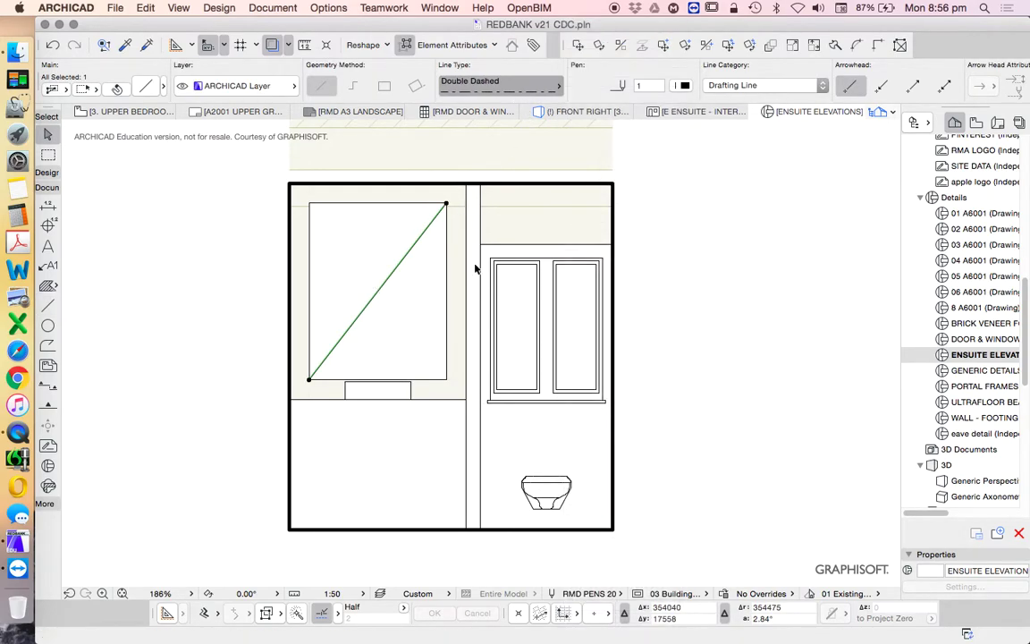
key(Escape)
scroll(526, 254, down, 5)
Copy the vanity counter line 50 below the original.
scroll(439, 285, up, 3)
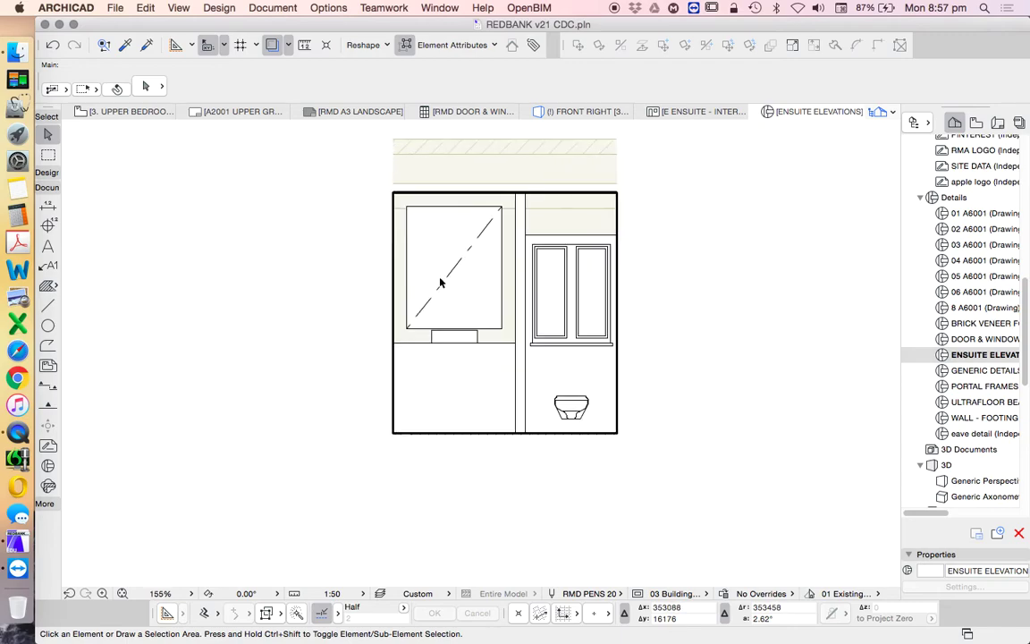
scroll(450, 336, up, 3)
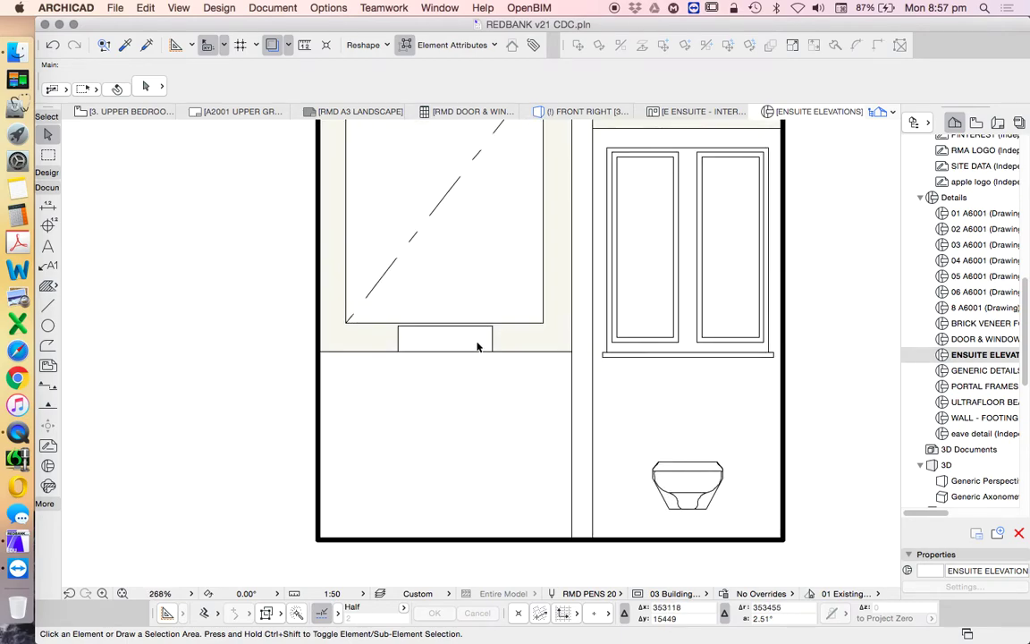
scroll(528, 356, down, 2)
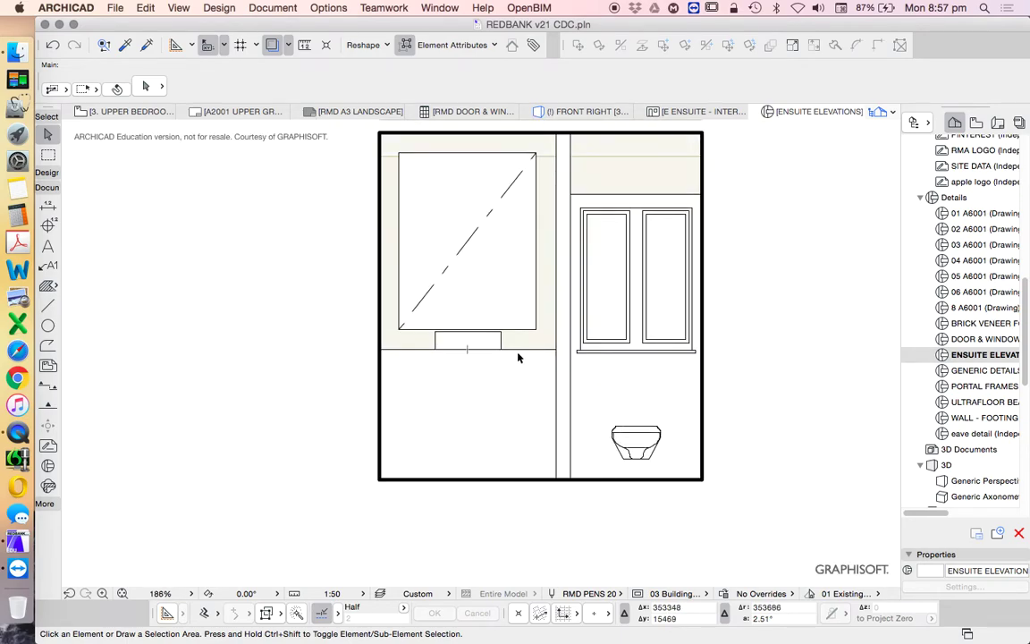
click(517, 351)
click(662, 45)
click(756, 271)
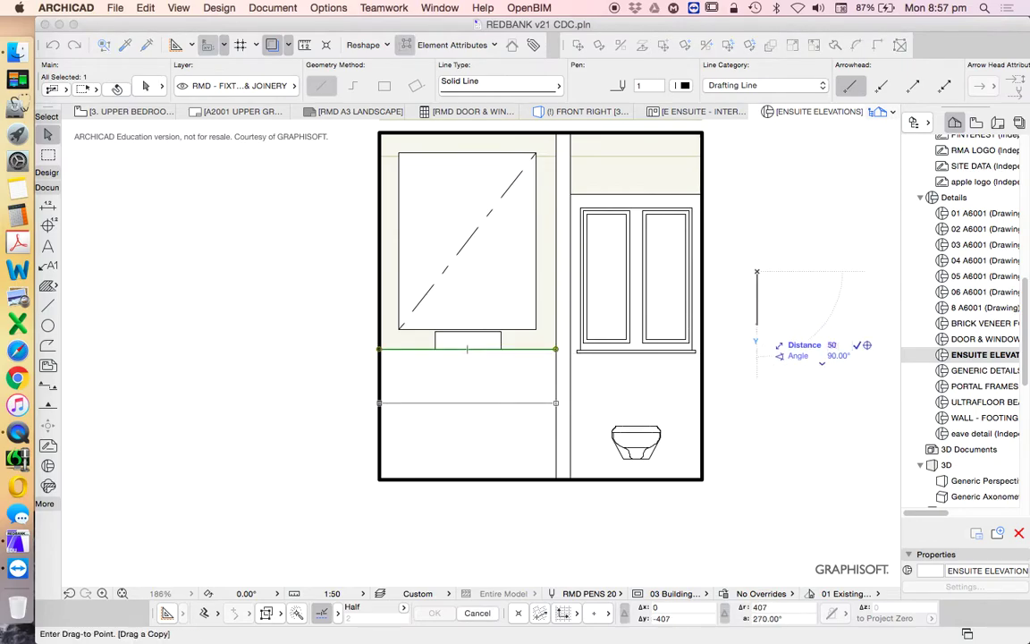
key(Return)
key(Escape)
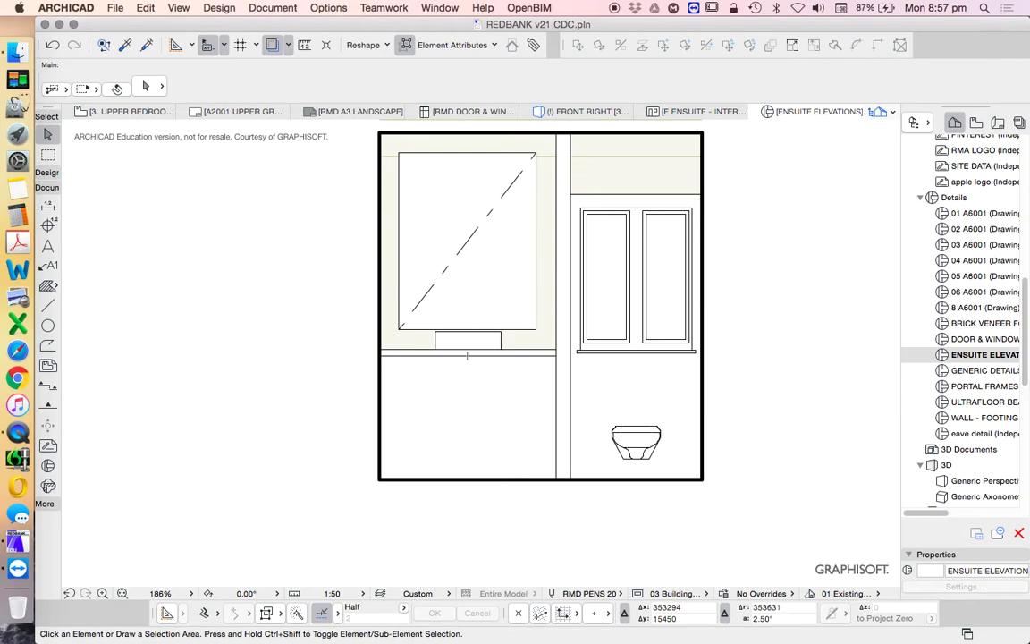
Draw a vertical divider down the vanity and two dashed diagonals meeting at its midpoint.
key(l)
click(467, 356)
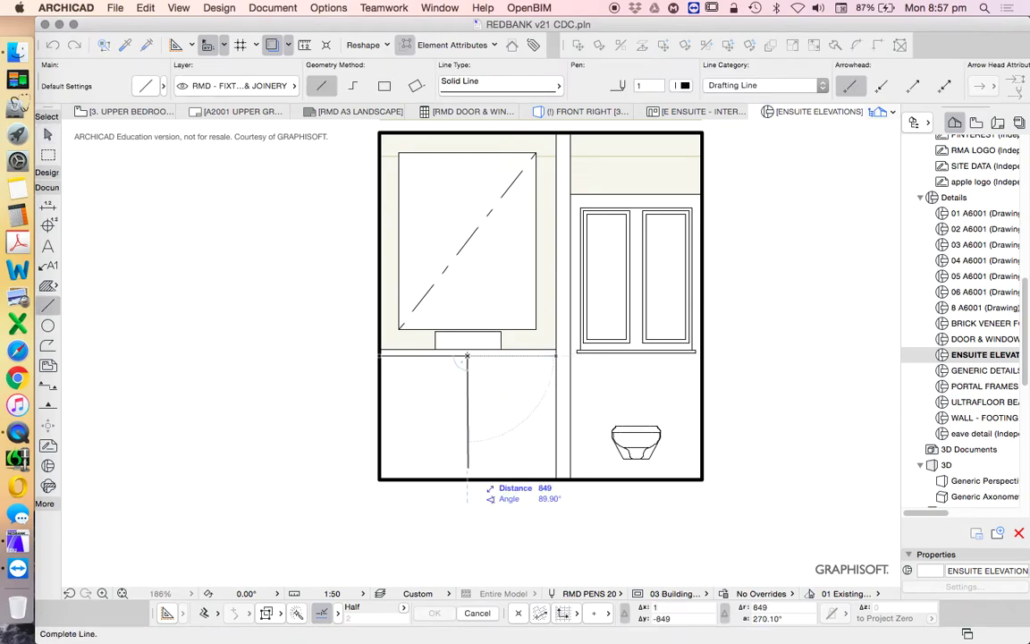
click(467, 478)
click(380, 355)
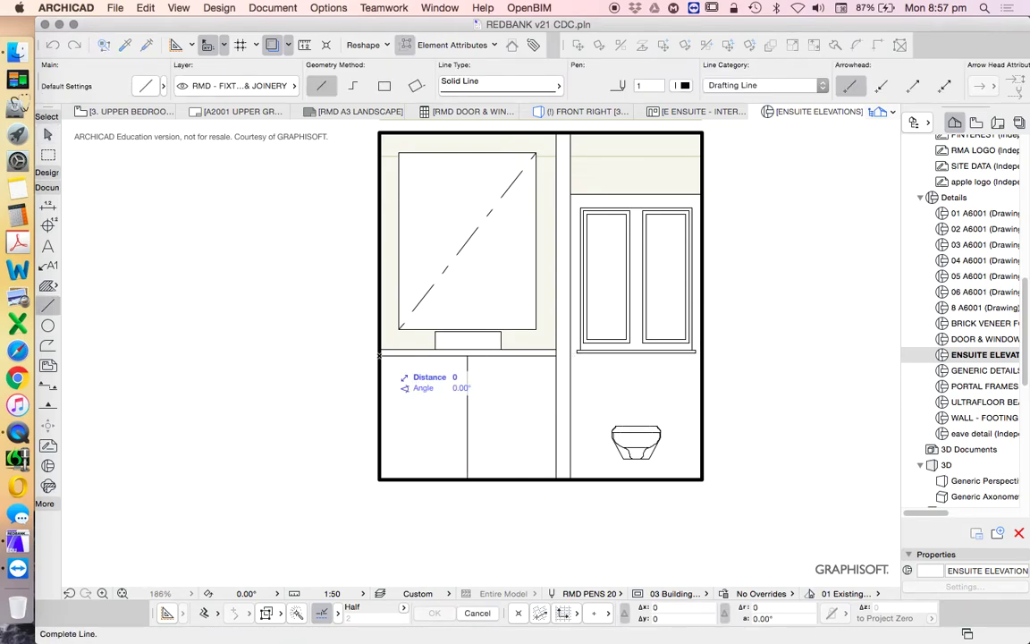
click(466, 418)
click(467, 418)
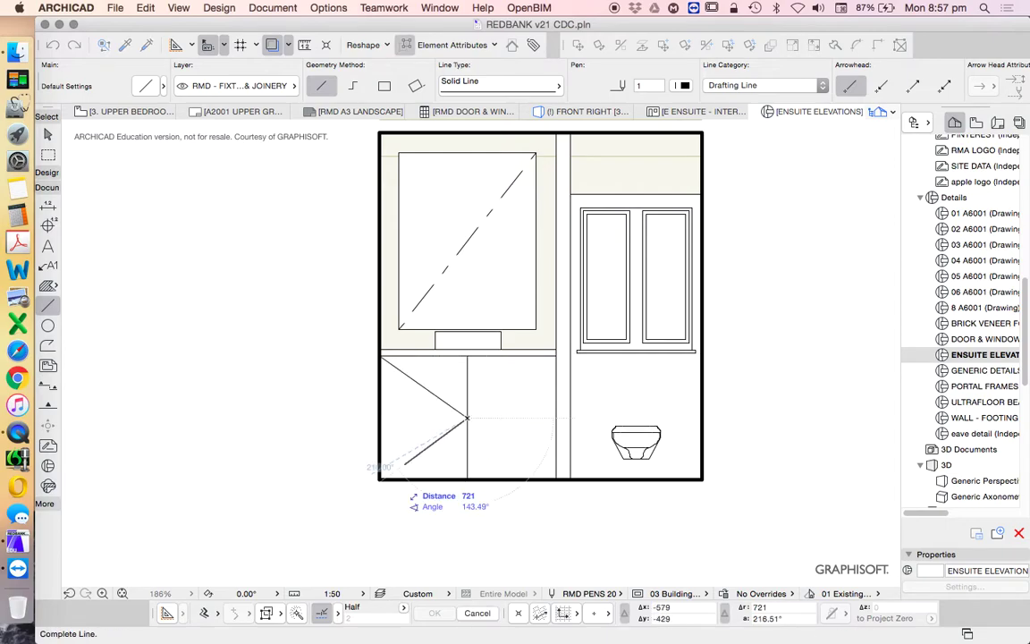
click(380, 478)
click(47, 133)
Mirror a copy of the two diagonals about the divider to complete the dashed X.
click(423, 386)
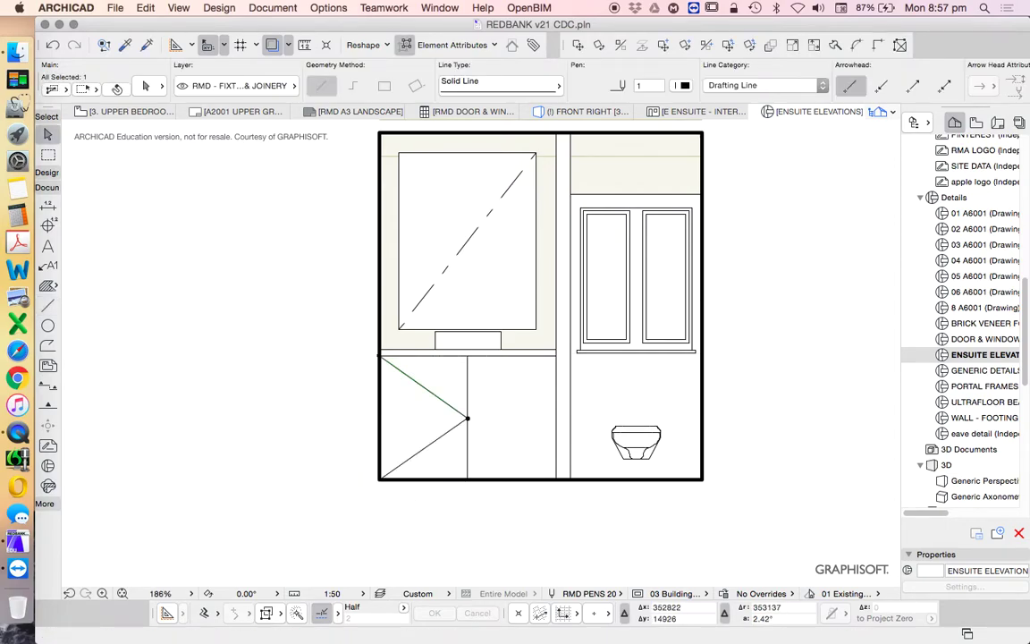
key(Escape)
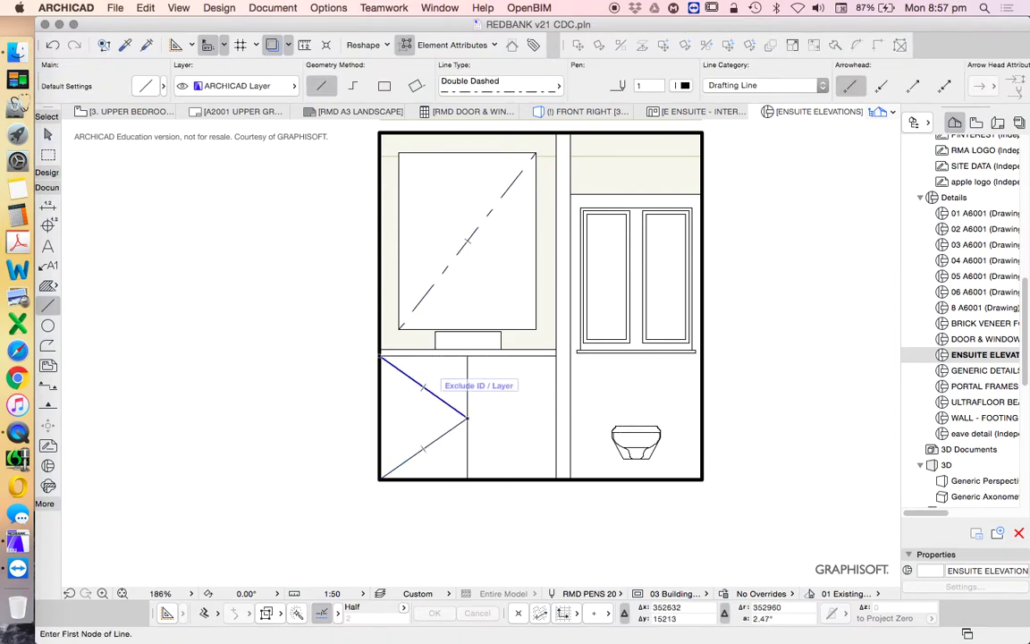
shift+click(423, 448)
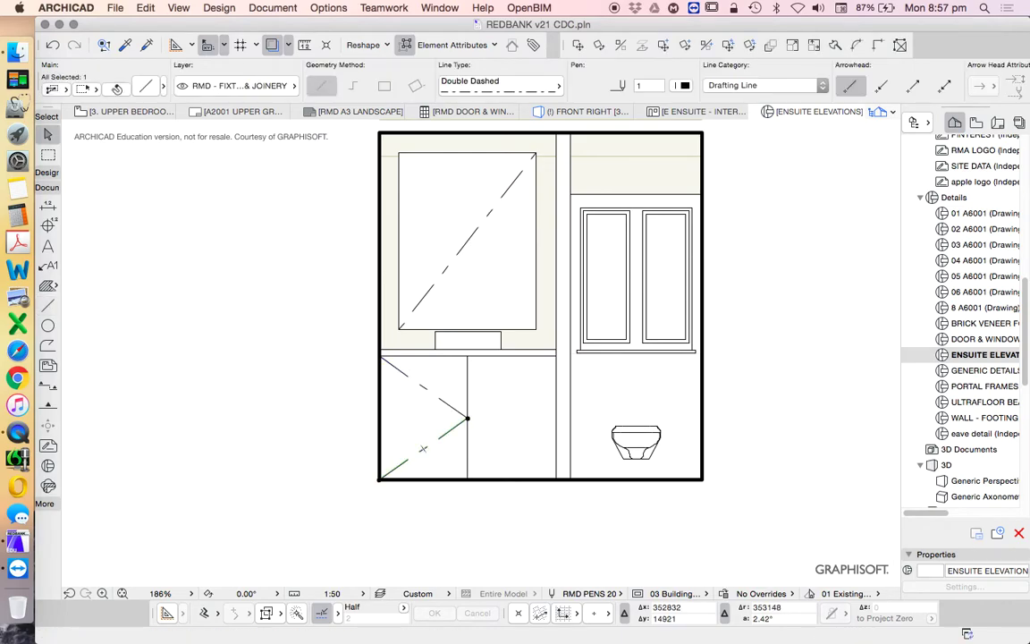
shift+click(451, 407)
right_click(289, 348)
mouse_move(402, 462)
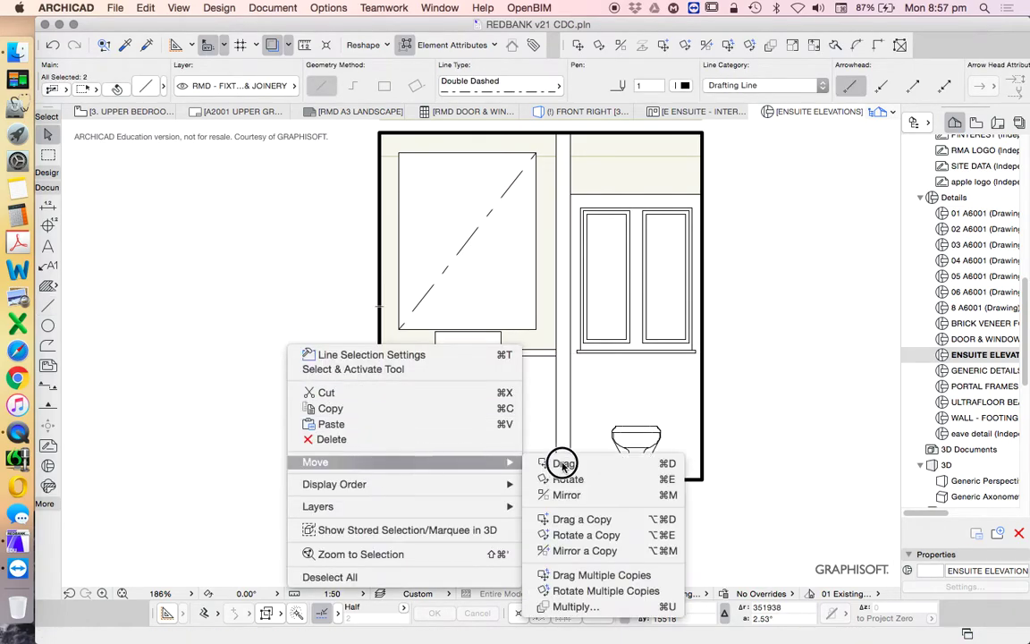
click(583, 551)
click(468, 358)
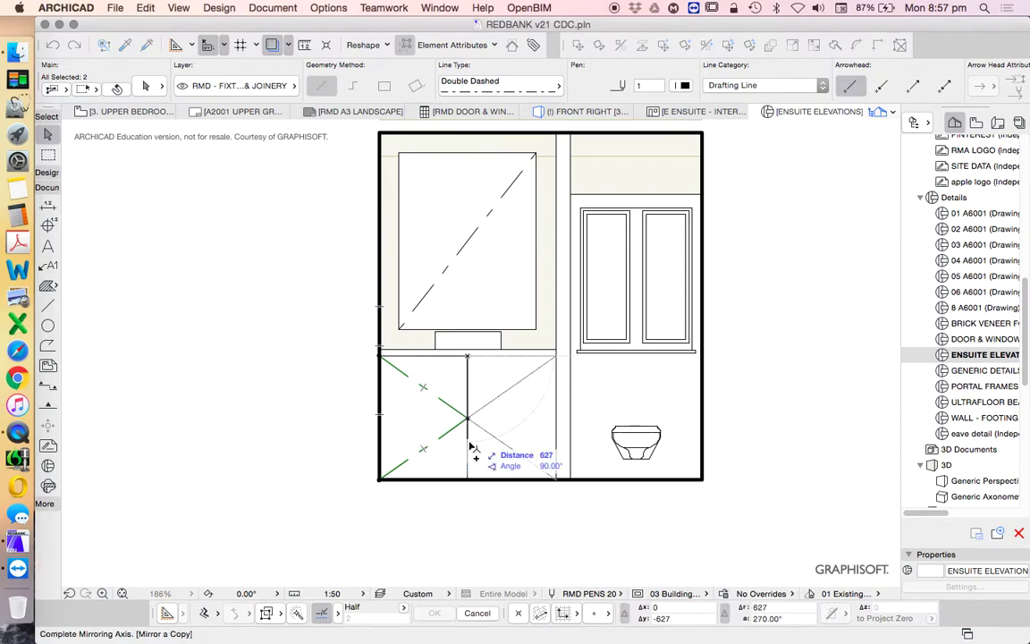
click(470, 456)
click(303, 349)
scroll(528, 357, down, 3)
scroll(522, 356, up, 5)
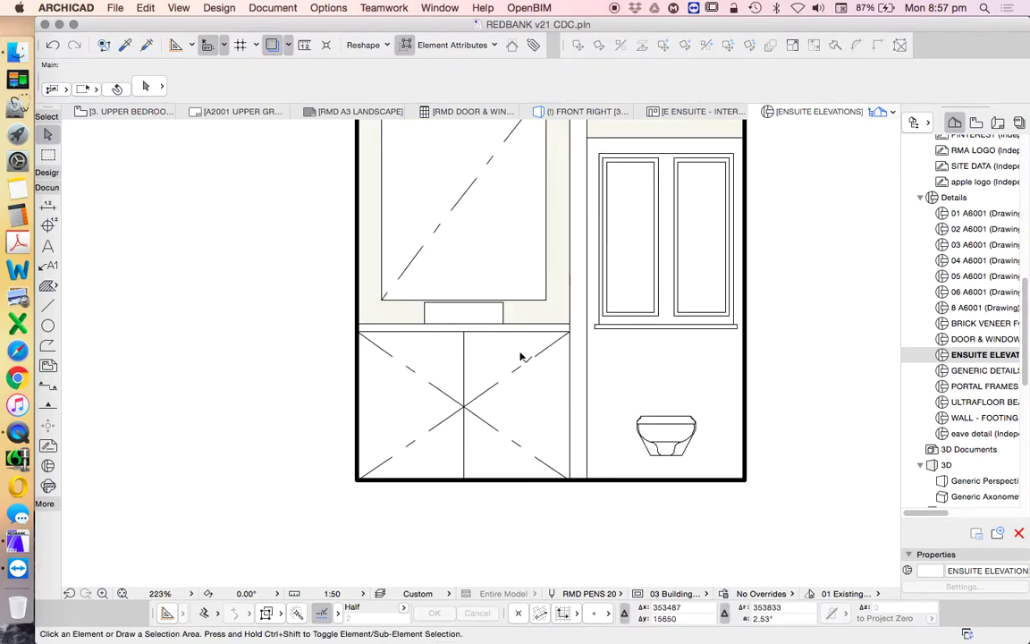
scroll(429, 394, up, 2)
scroll(459, 435, down, 3)
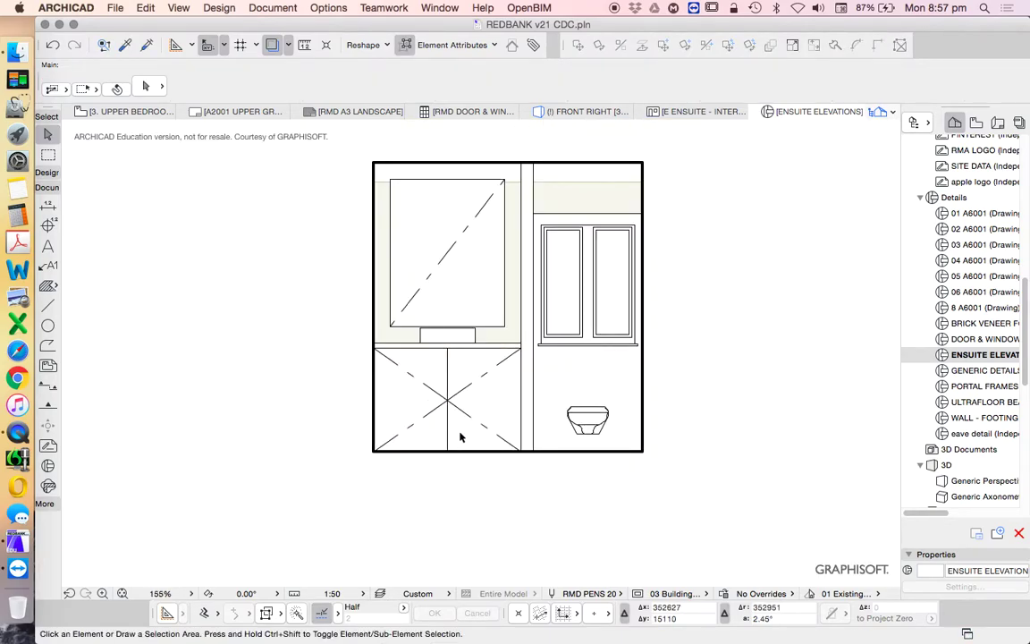
scroll(462, 435, up, 4)
scroll(501, 402, down, 6)
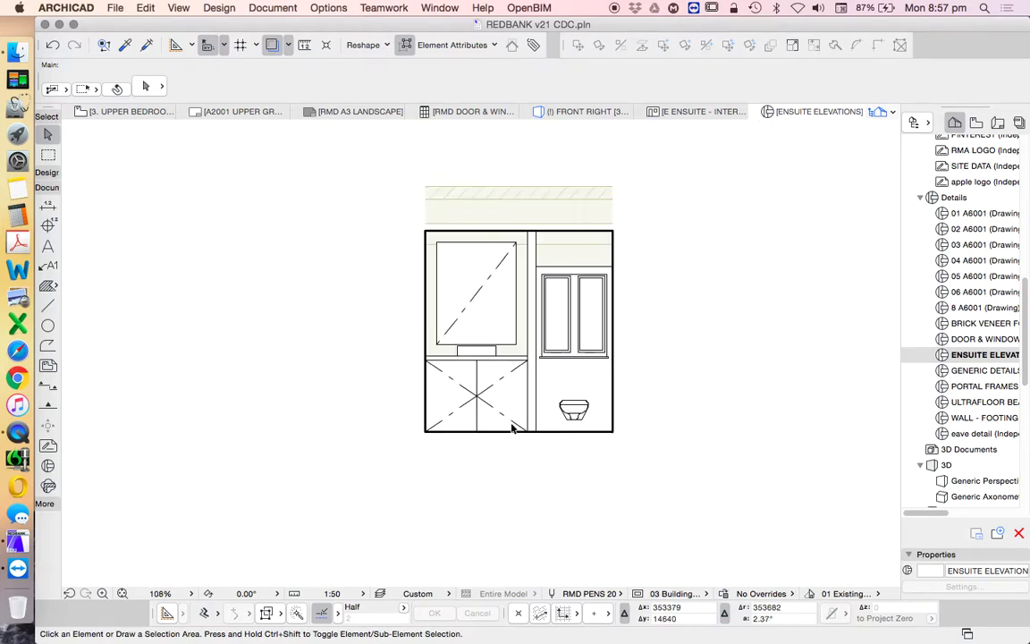
scroll(577, 414, up, 2)
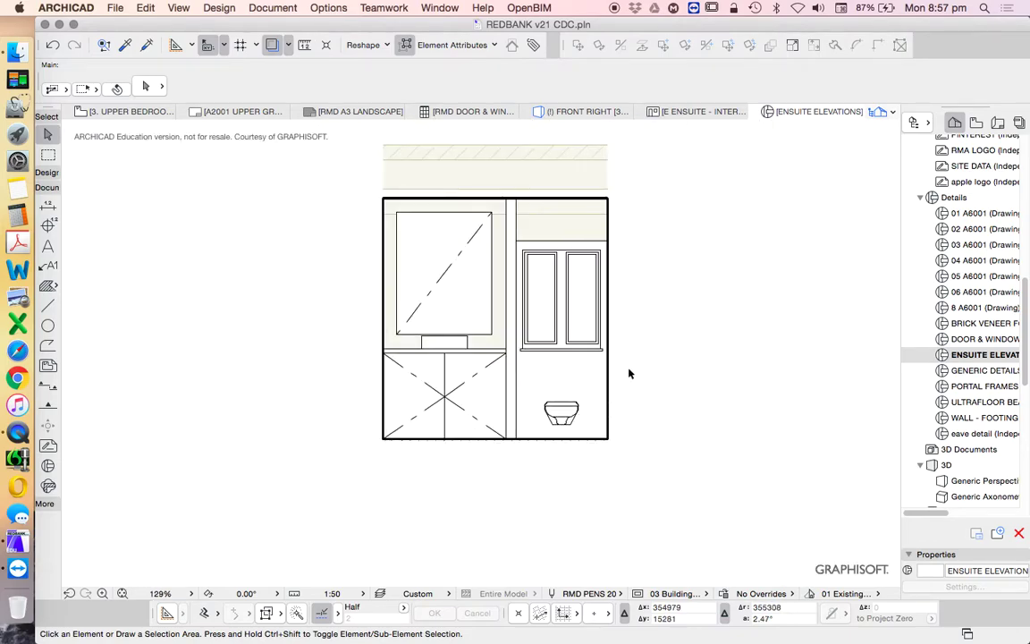
scroll(655, 432, up, 3)
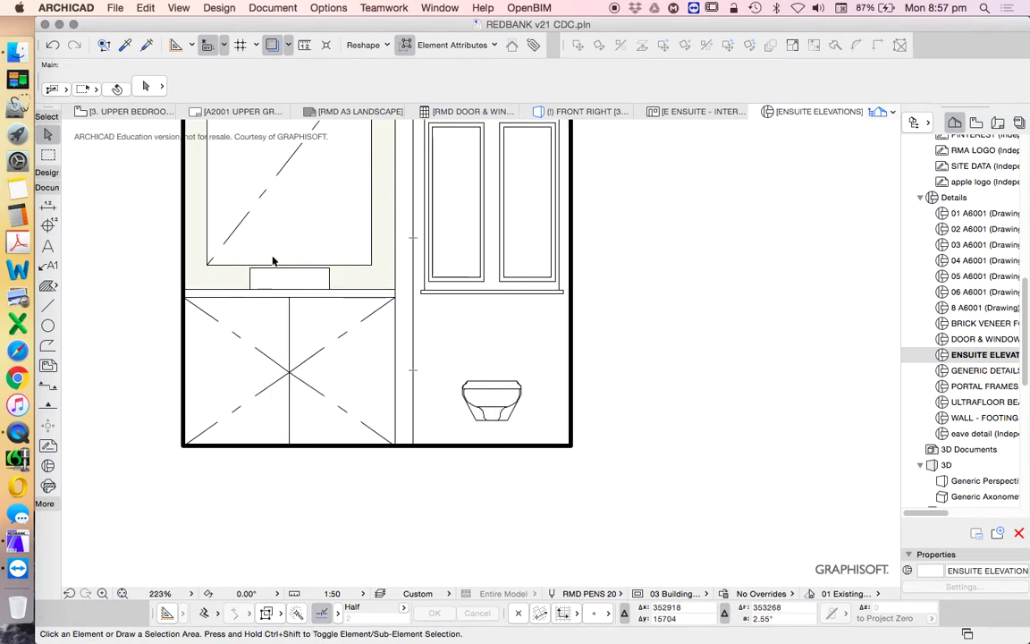
Pick up the Cavity fill settings and draw a small rectangular fill above the toilet.
alt+click(231, 268)
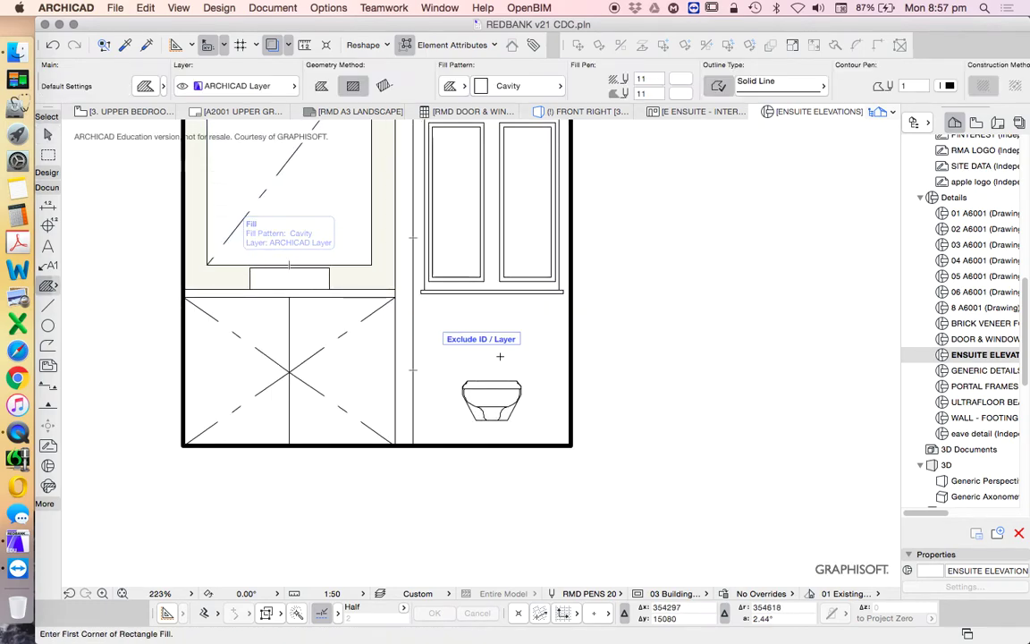
scroll(498, 353, up, 3)
click(450, 278)
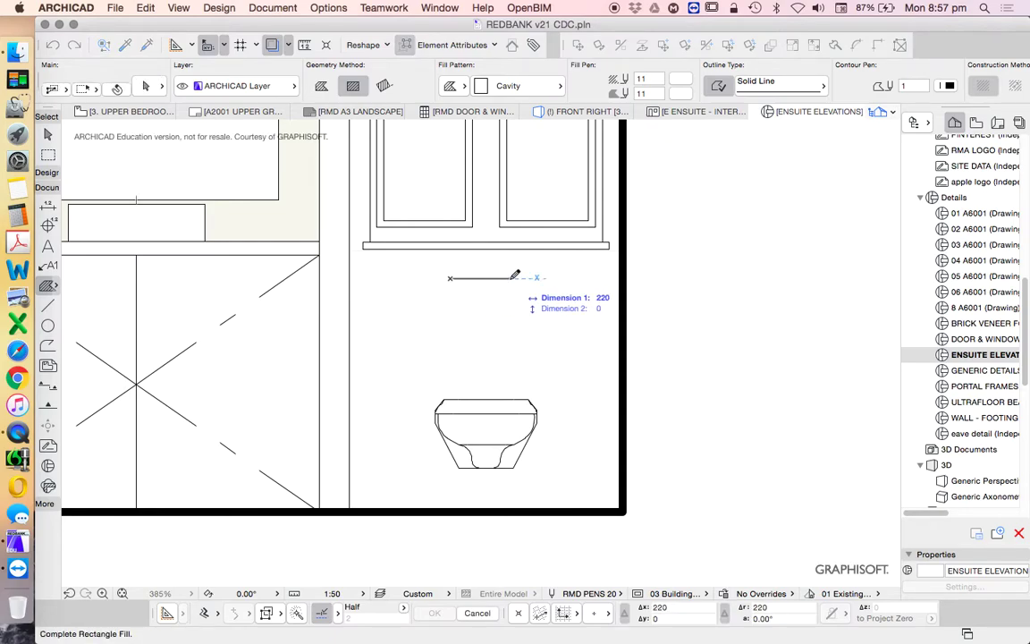
text(29)
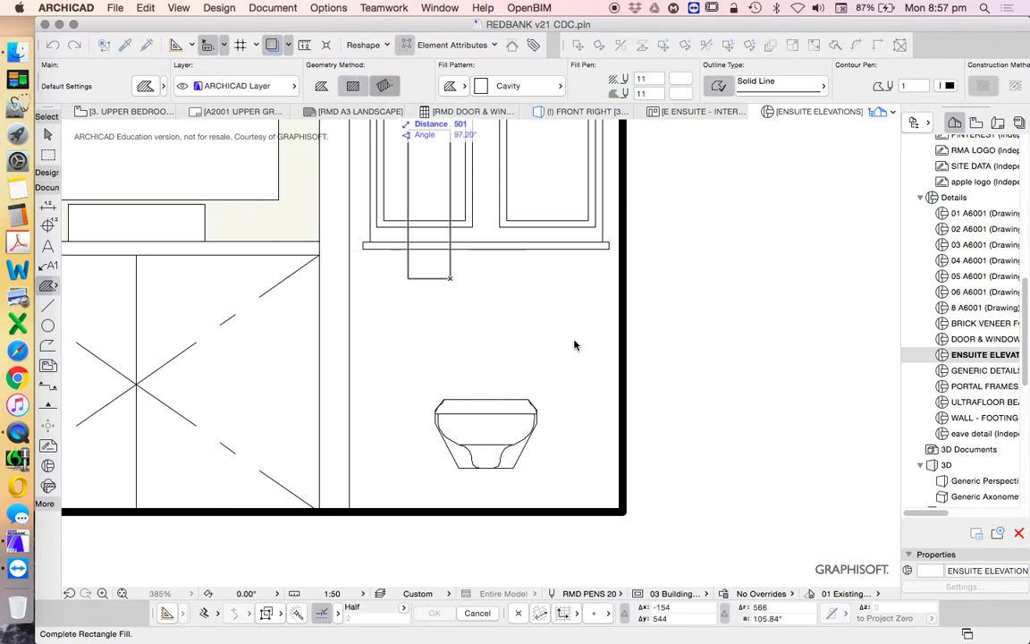
text(r)
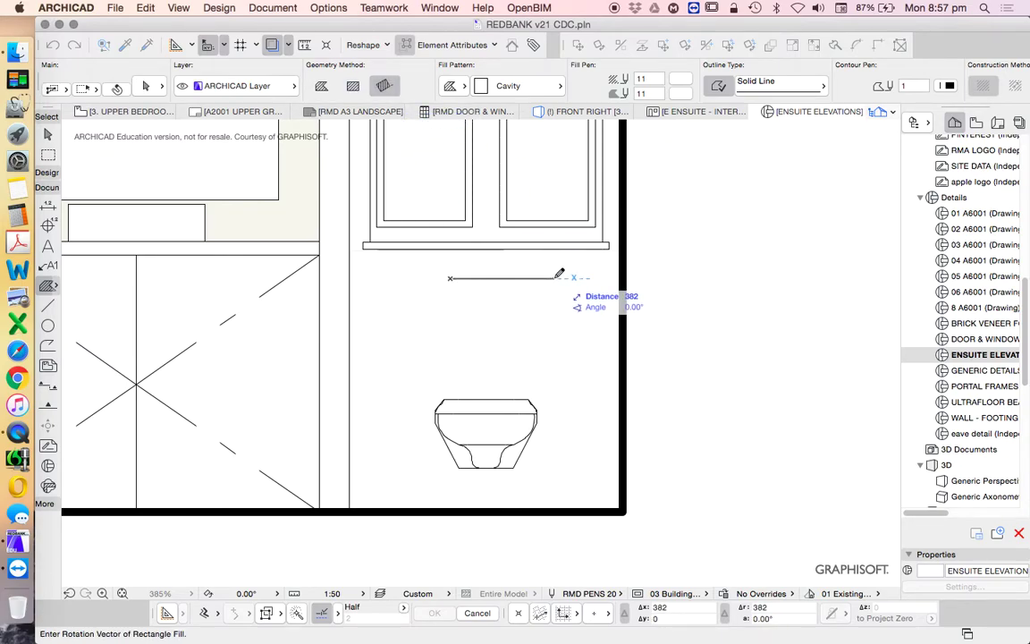
click(524, 279)
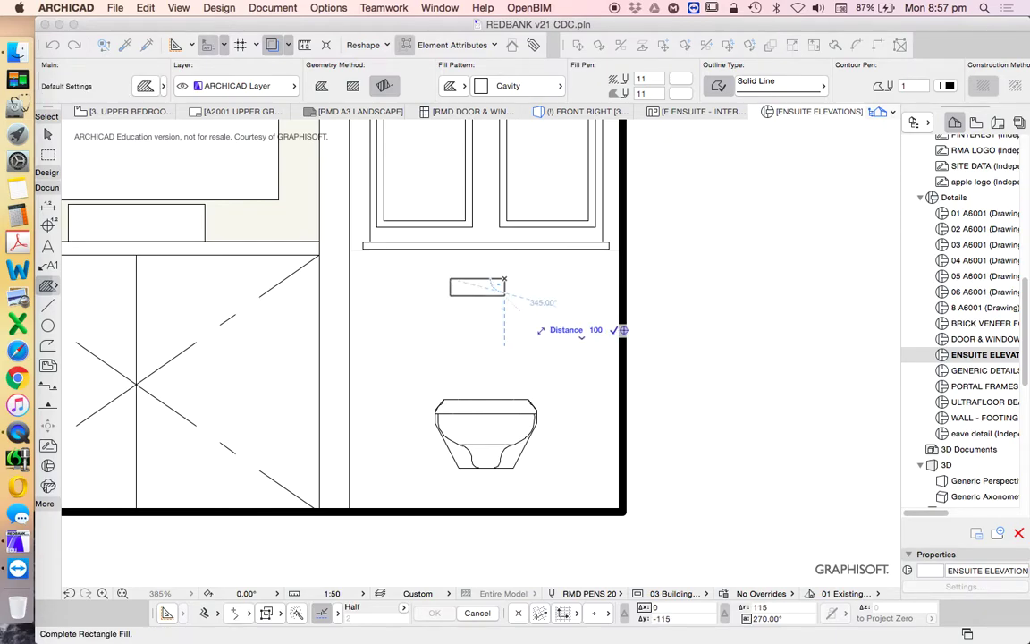
click(504, 306)
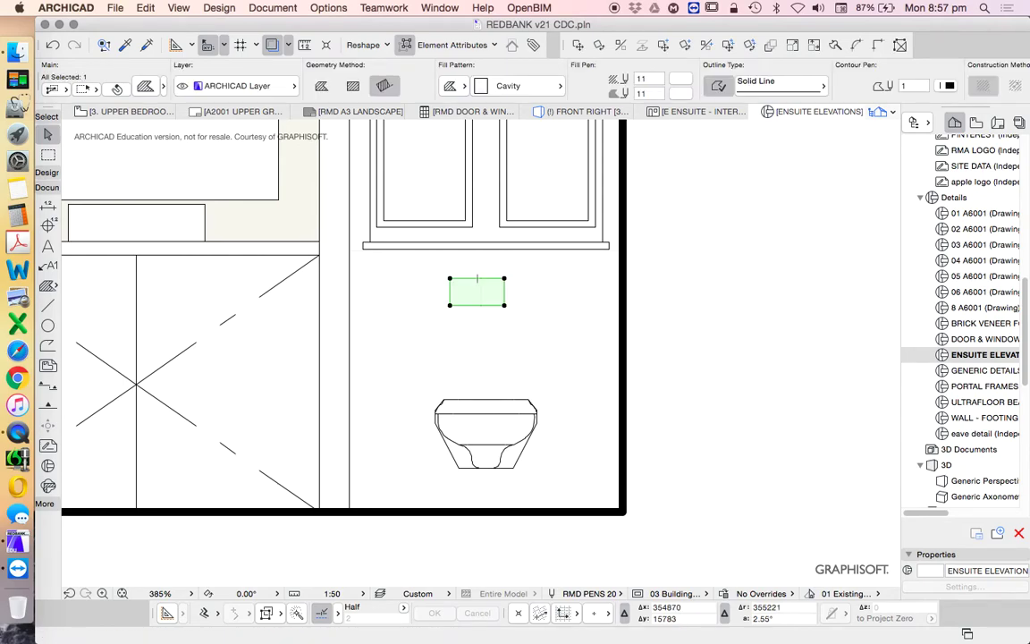
Start moving the new fill from its bottom edge, then cancel the move.
right_click(691, 235)
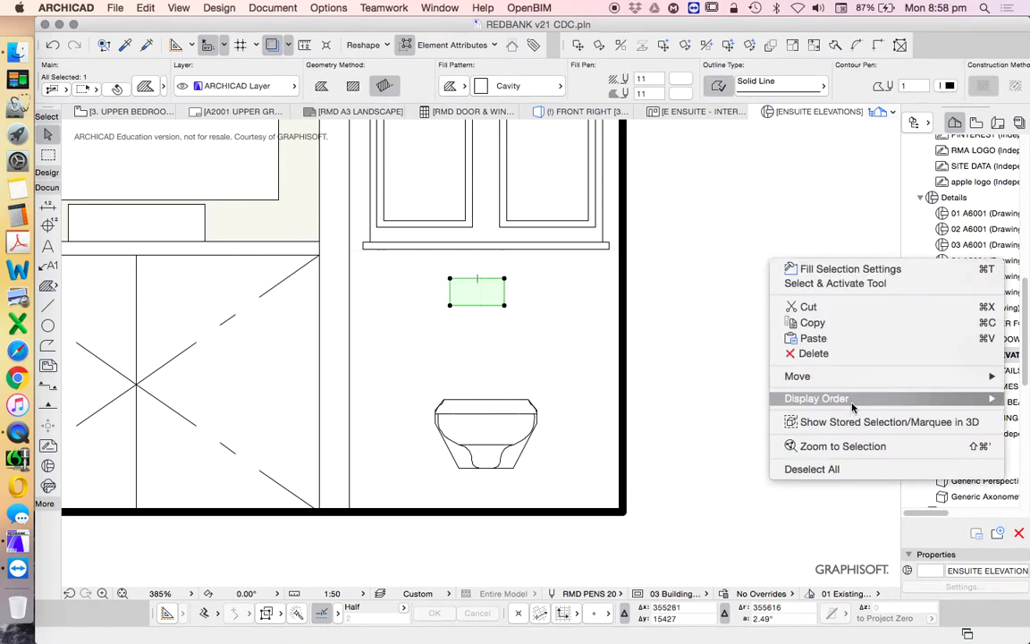
click(639, 361)
right_click(727, 295)
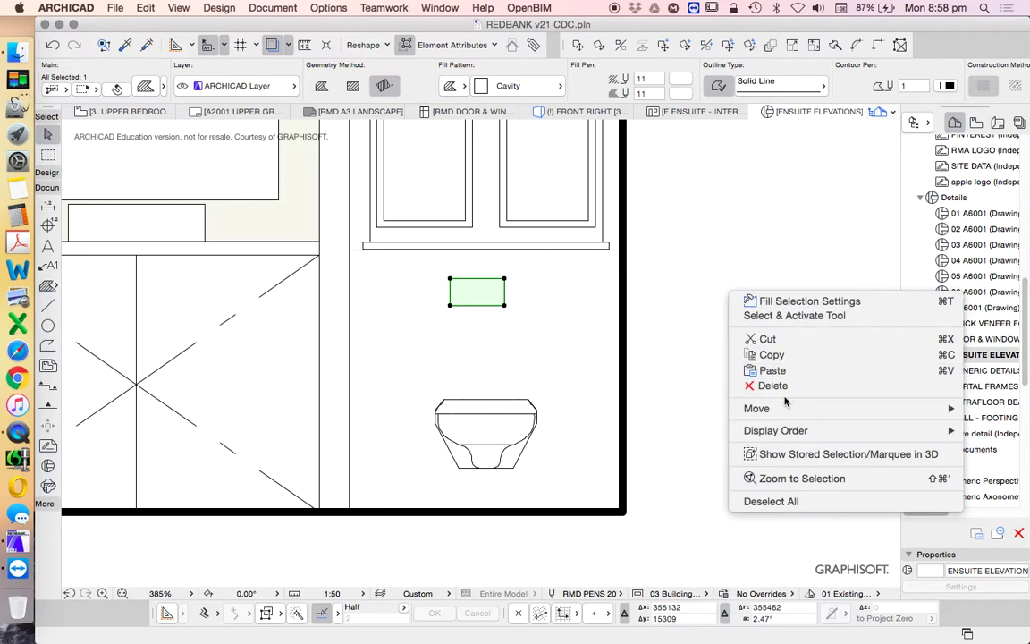
mouse_move(779, 406)
click(651, 474)
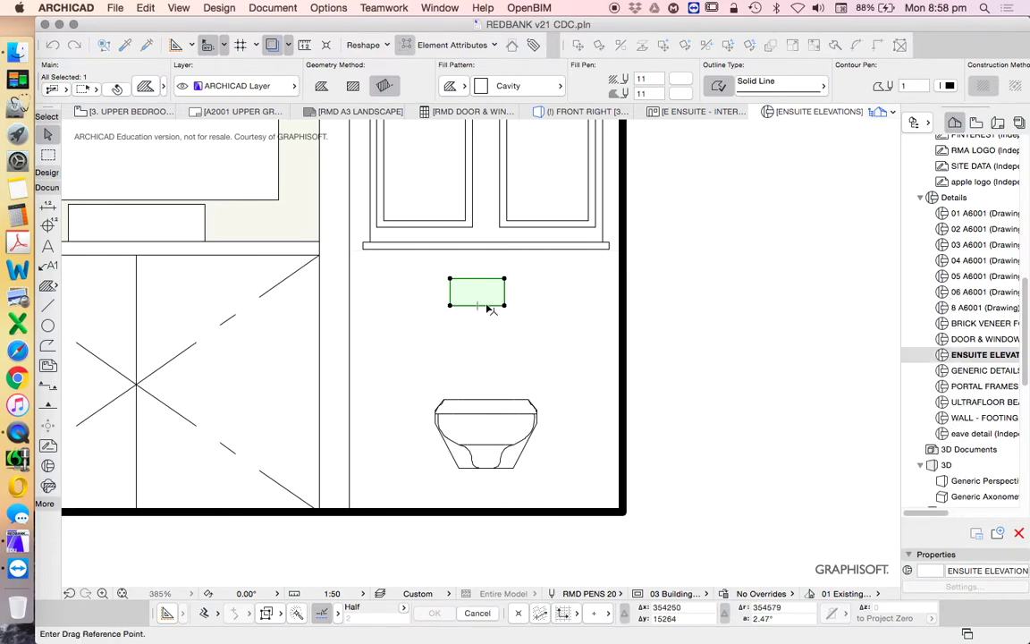
click(480, 306)
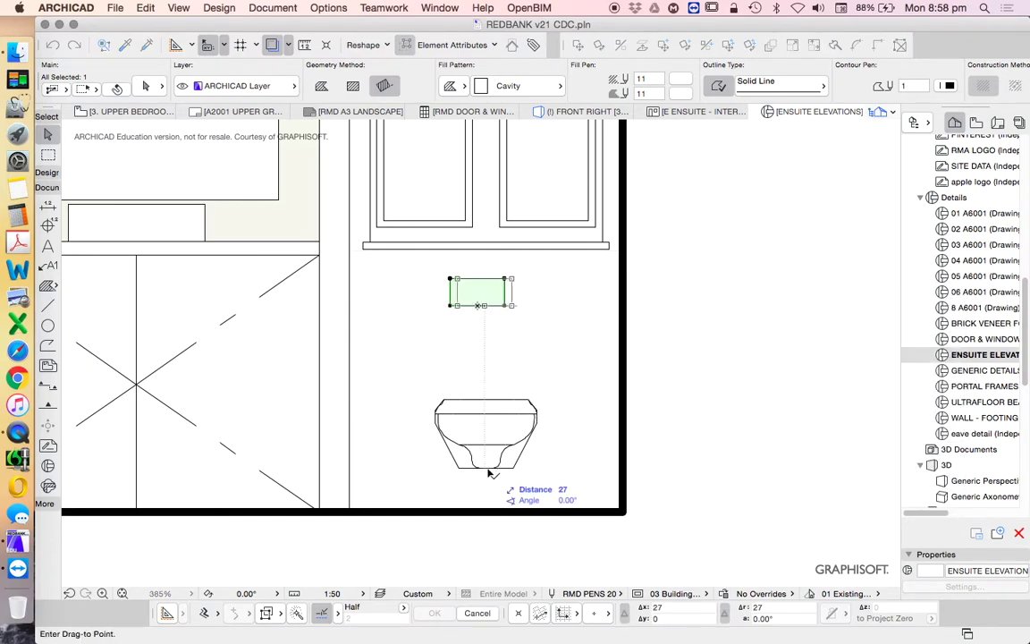
key(Escape)
key(Escape)
scroll(515, 355, down, 3)
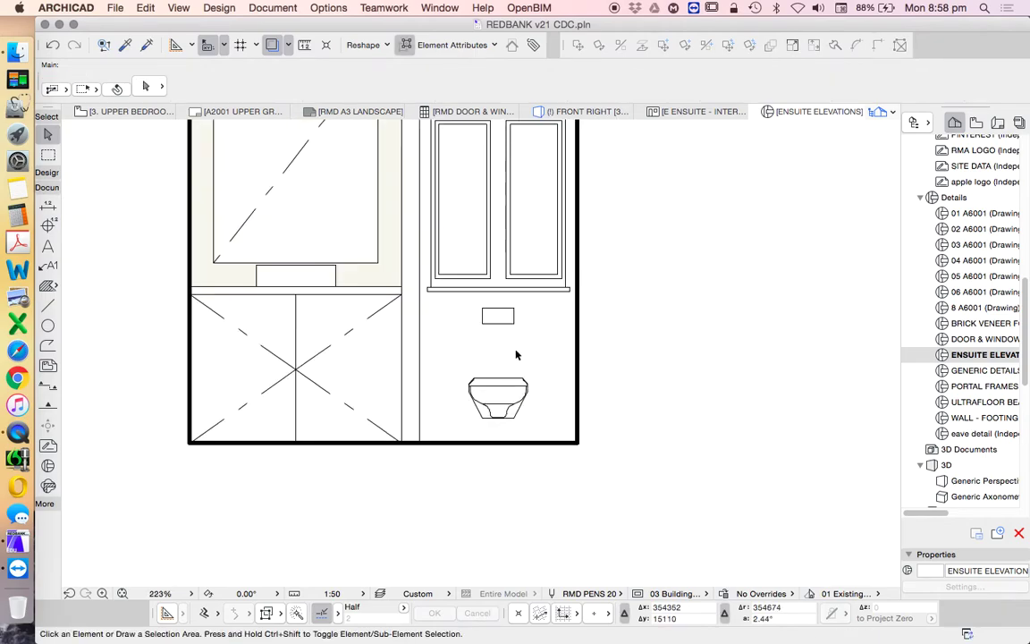
scroll(515, 355, down, 4)
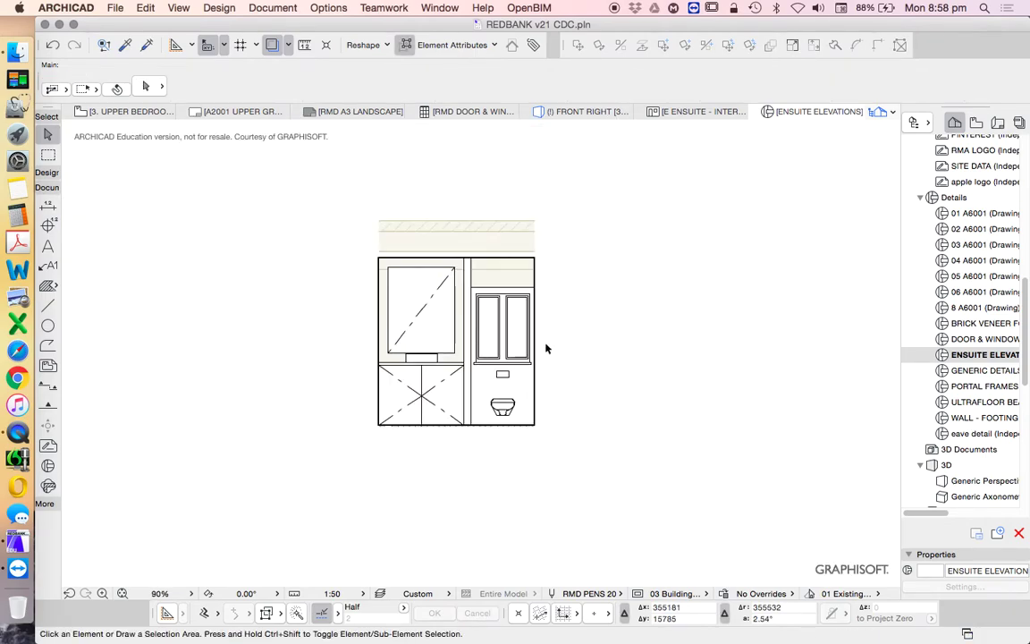
scroll(422, 338, up, 1)
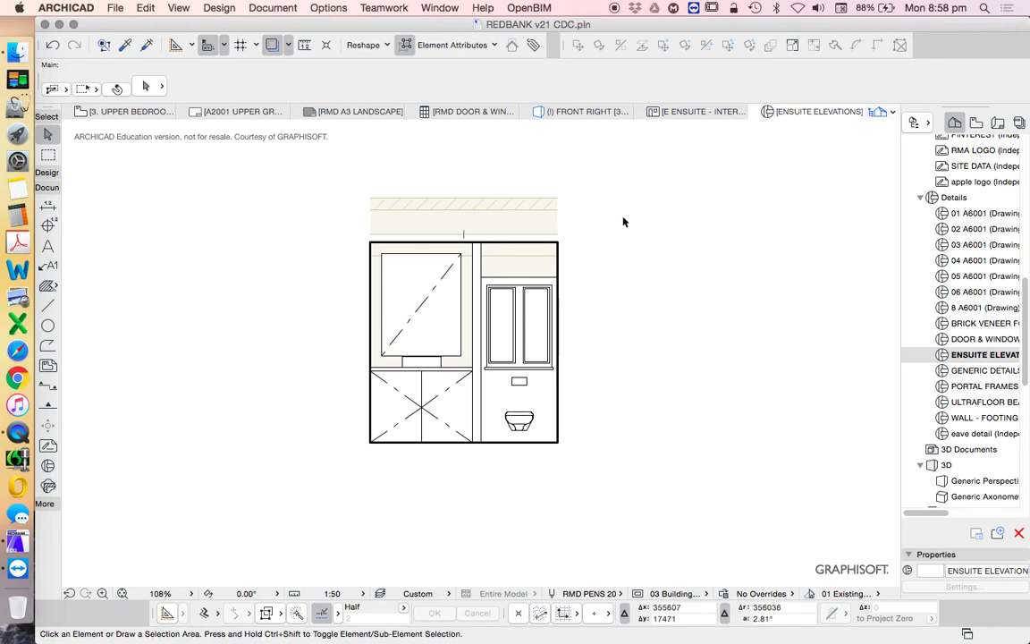
scroll(518, 277, up, 1)
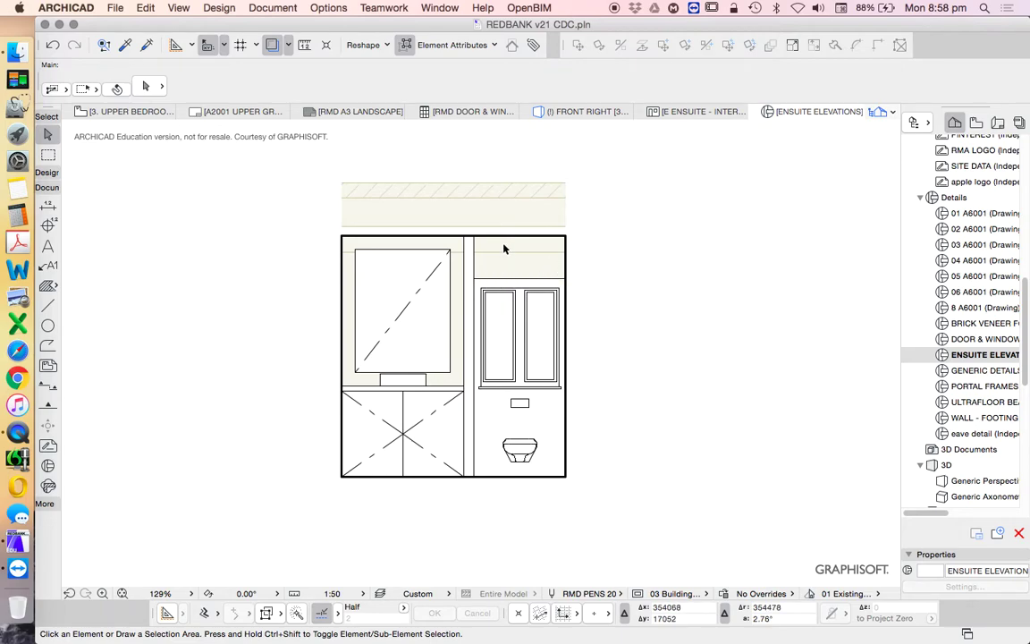
scroll(435, 345, down, 4)
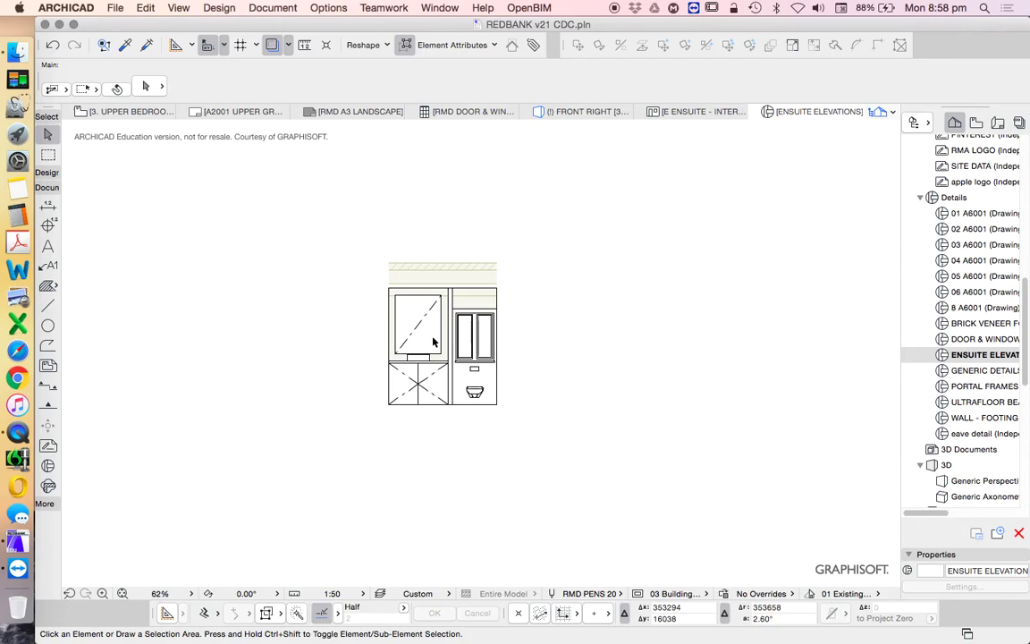